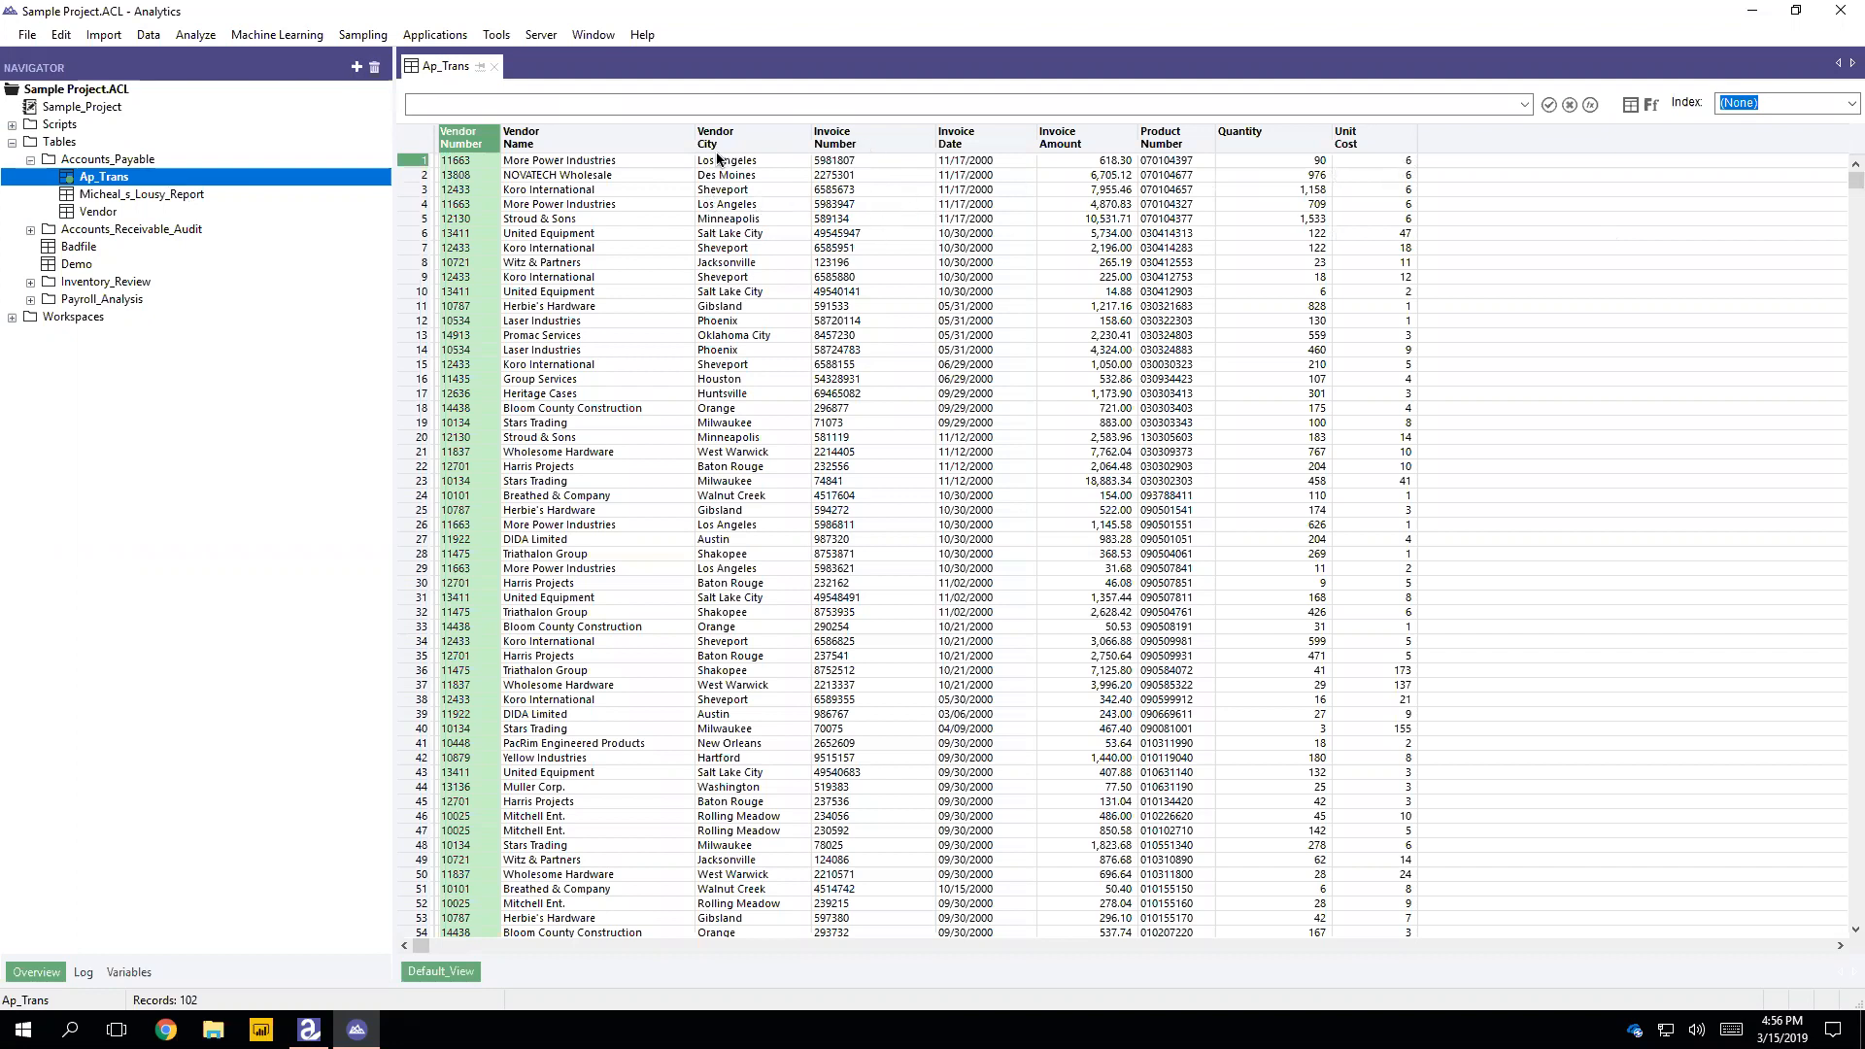
pyautogui.click(838, 163)
pyautogui.moveTo(839, 173); pyautogui.dragTo(863, 601)
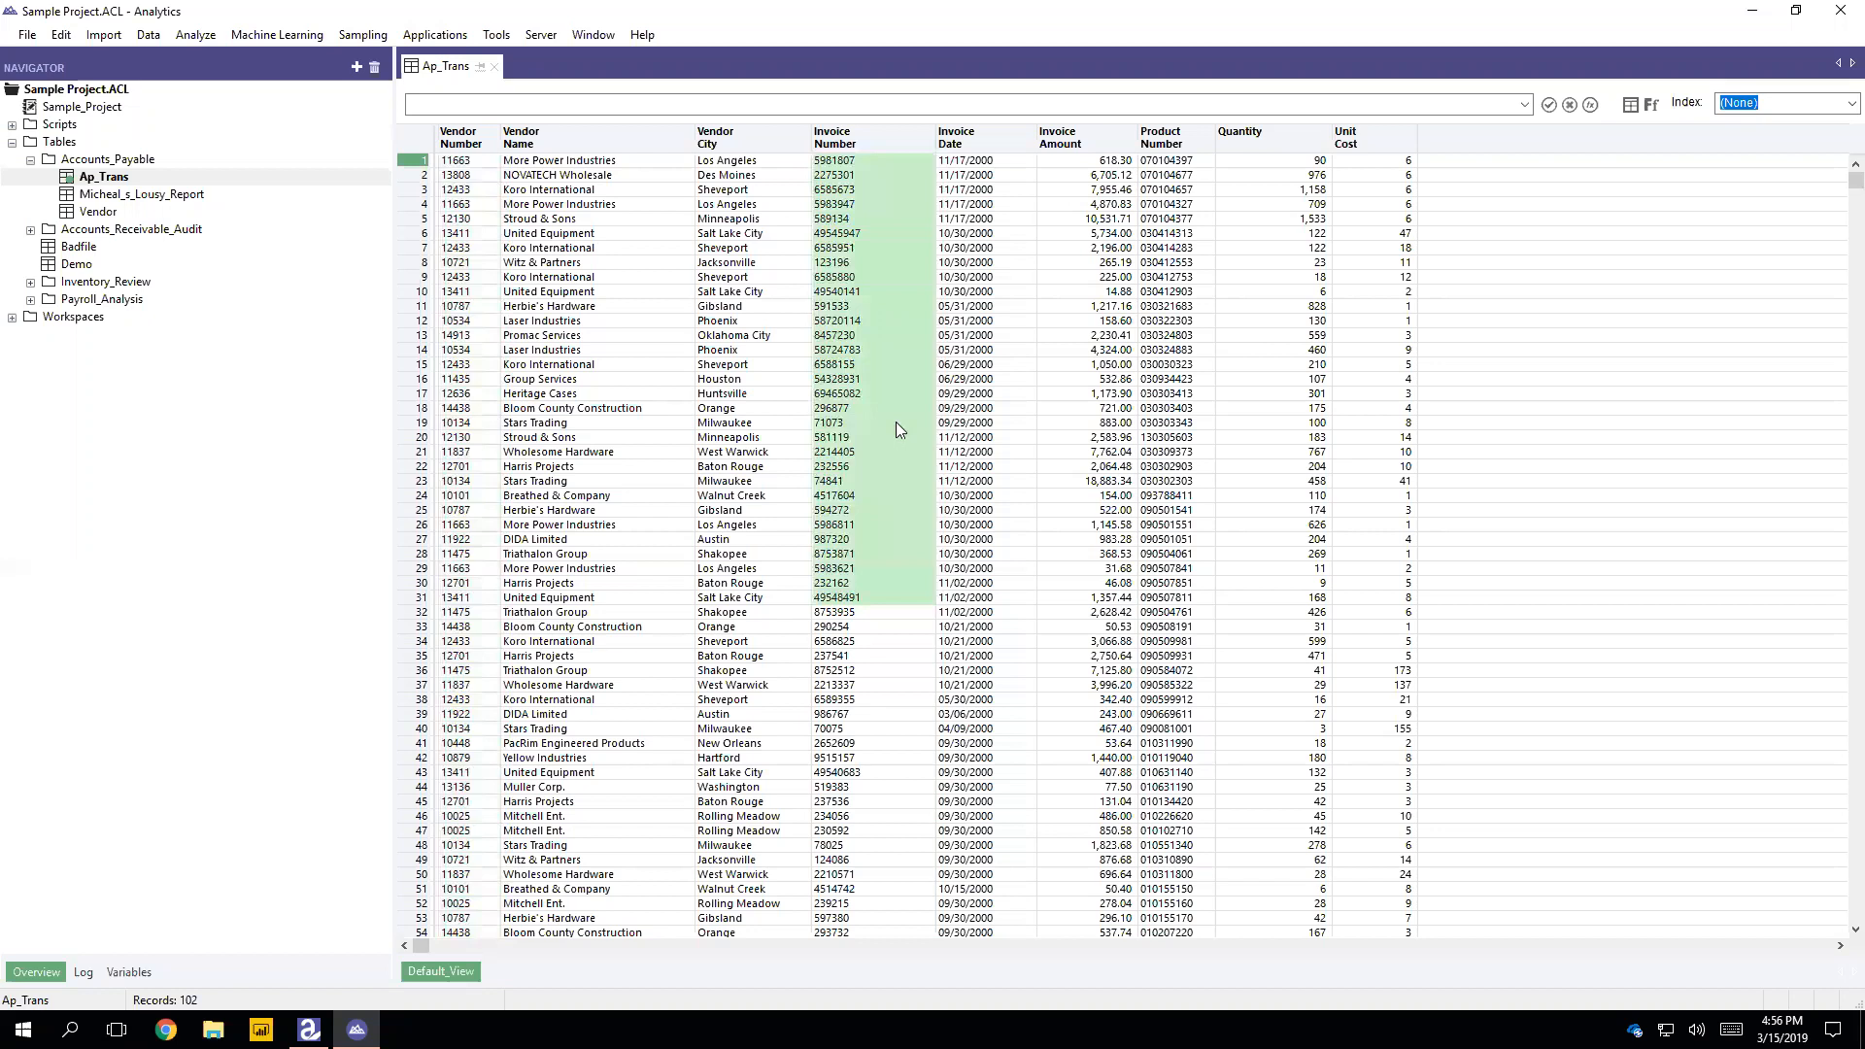
pyautogui.click(873, 670)
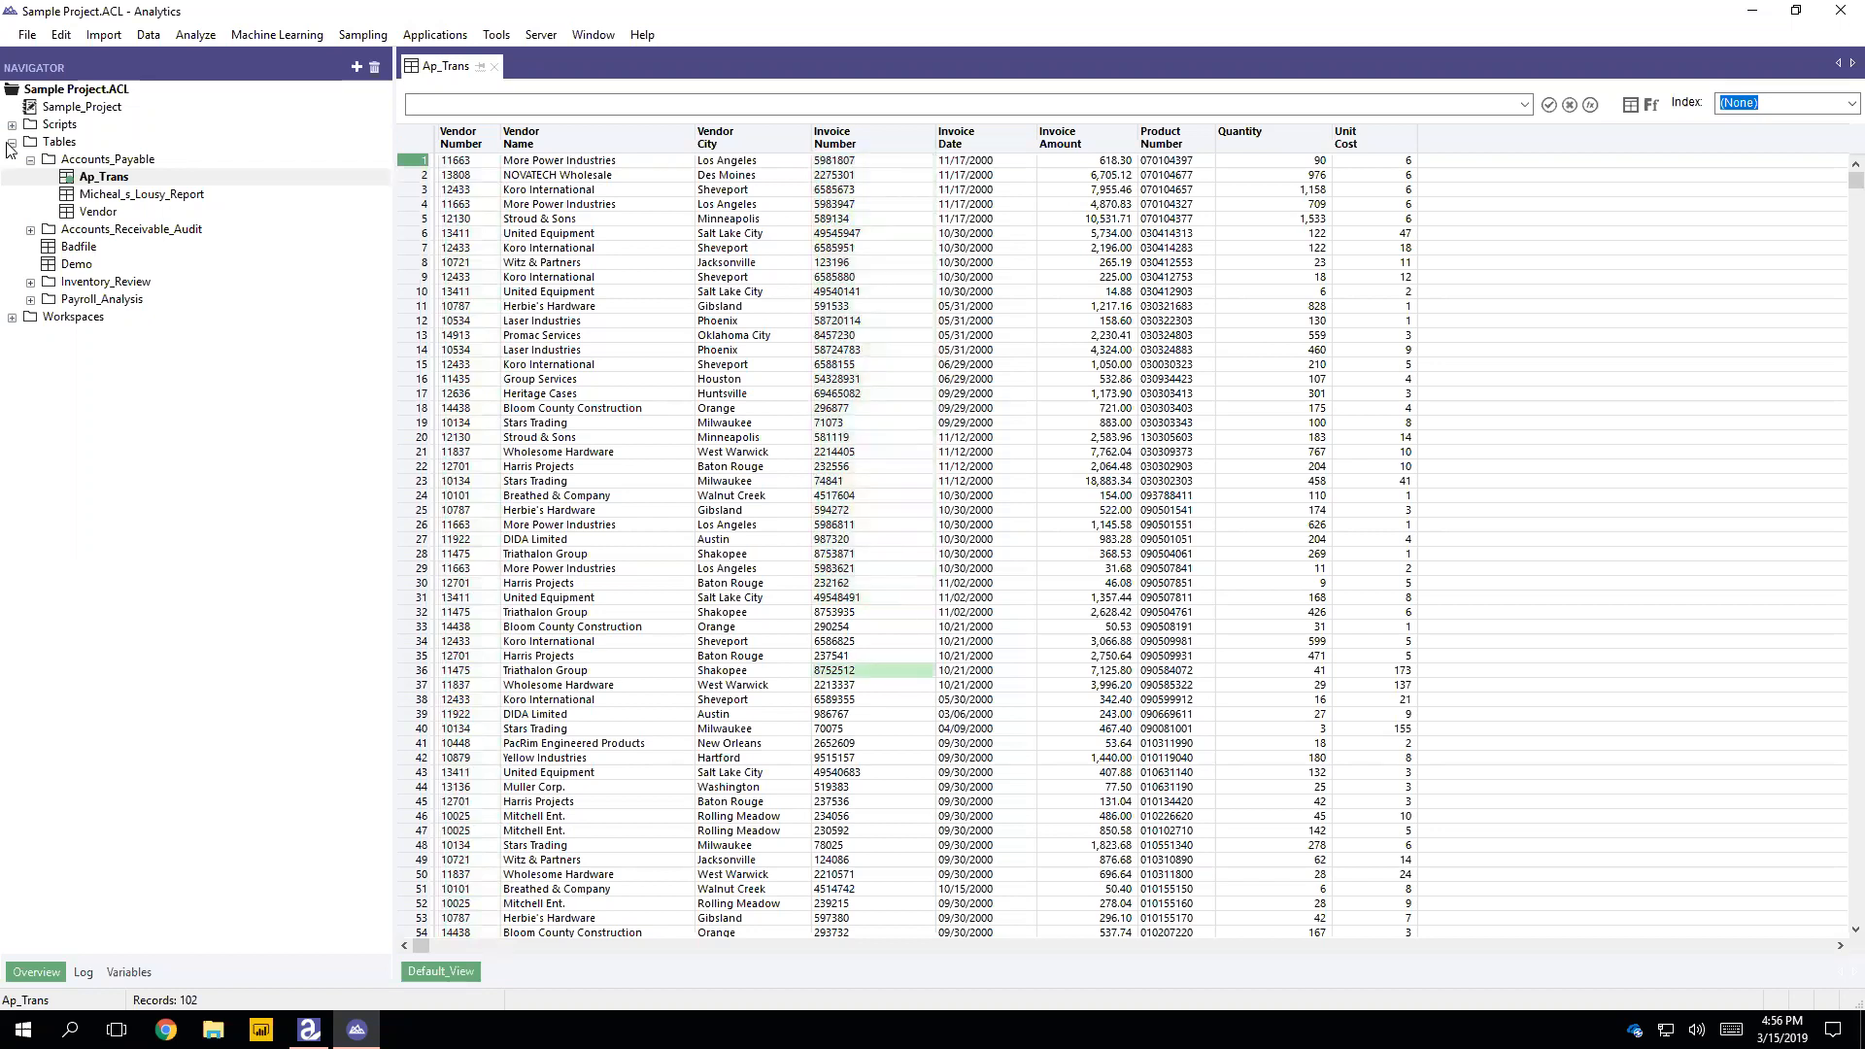
pyautogui.click(196, 39)
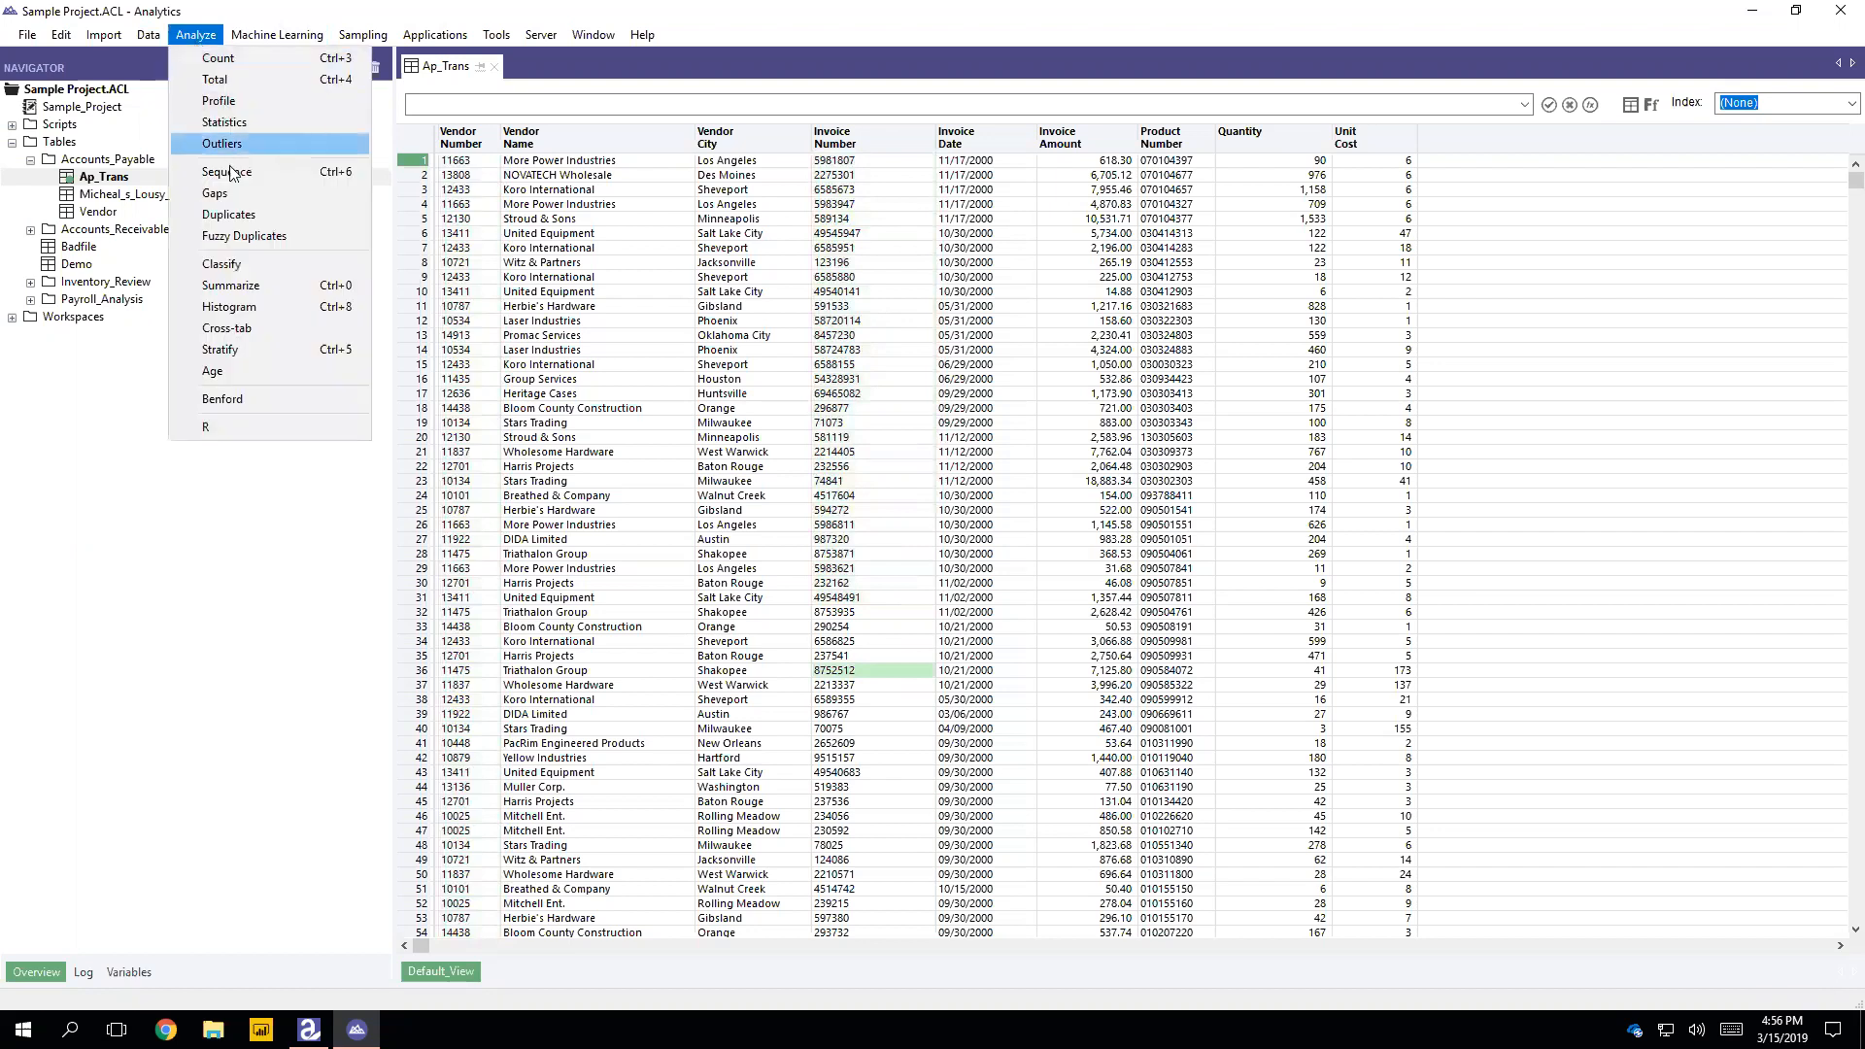
pyautogui.click(243, 285)
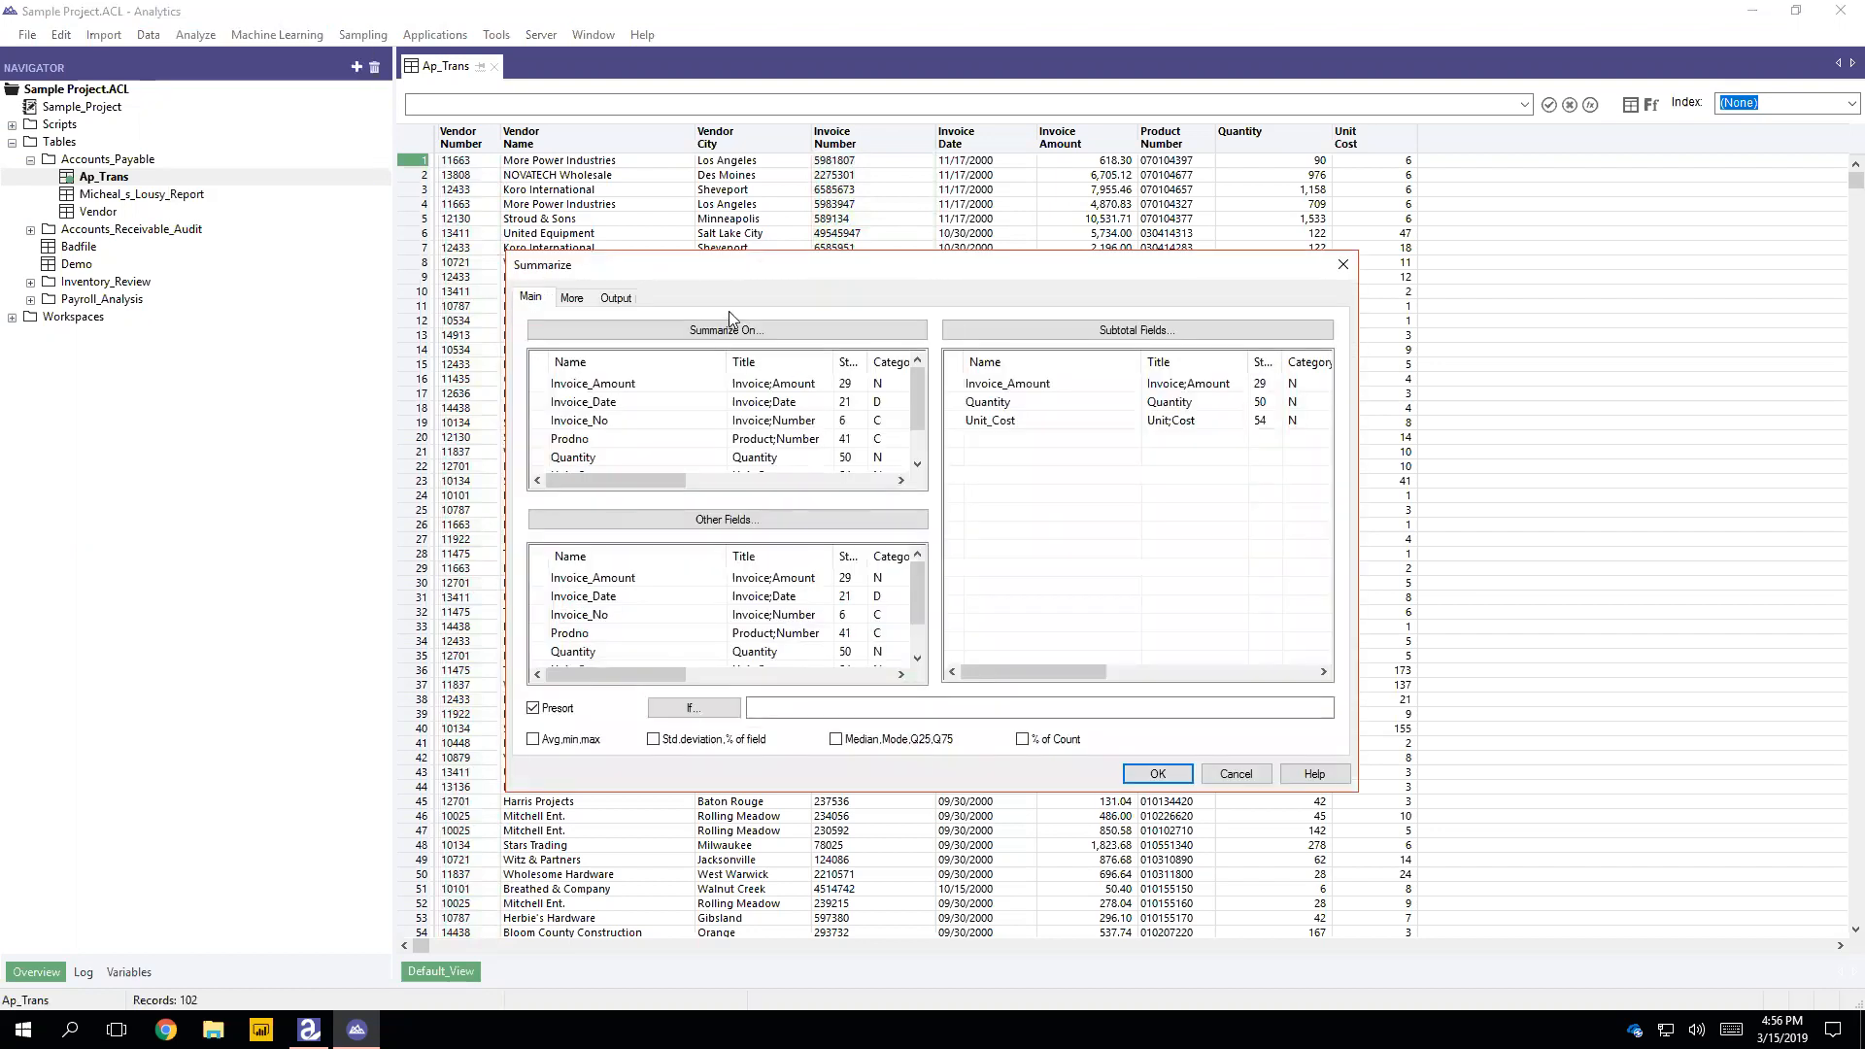
pyautogui.click(1035, 419)
pyautogui.click(1022, 386)
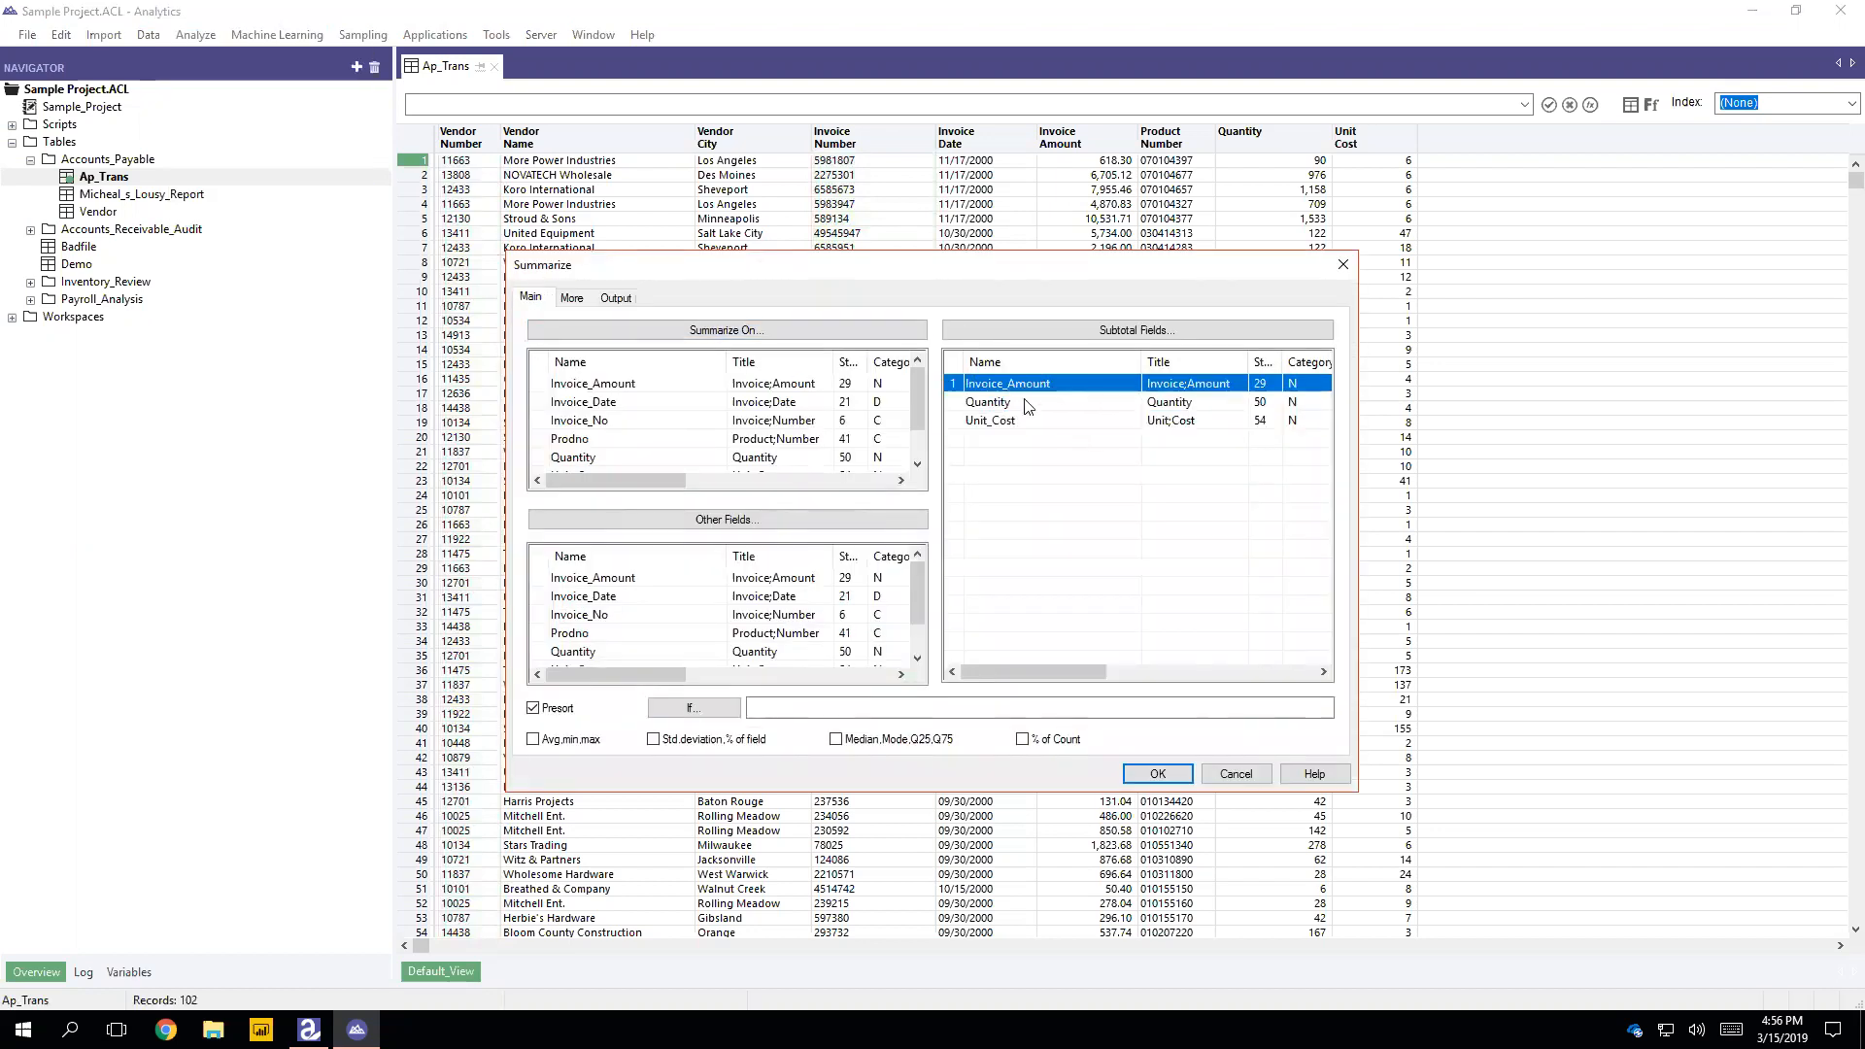
pyautogui.click(989, 590)
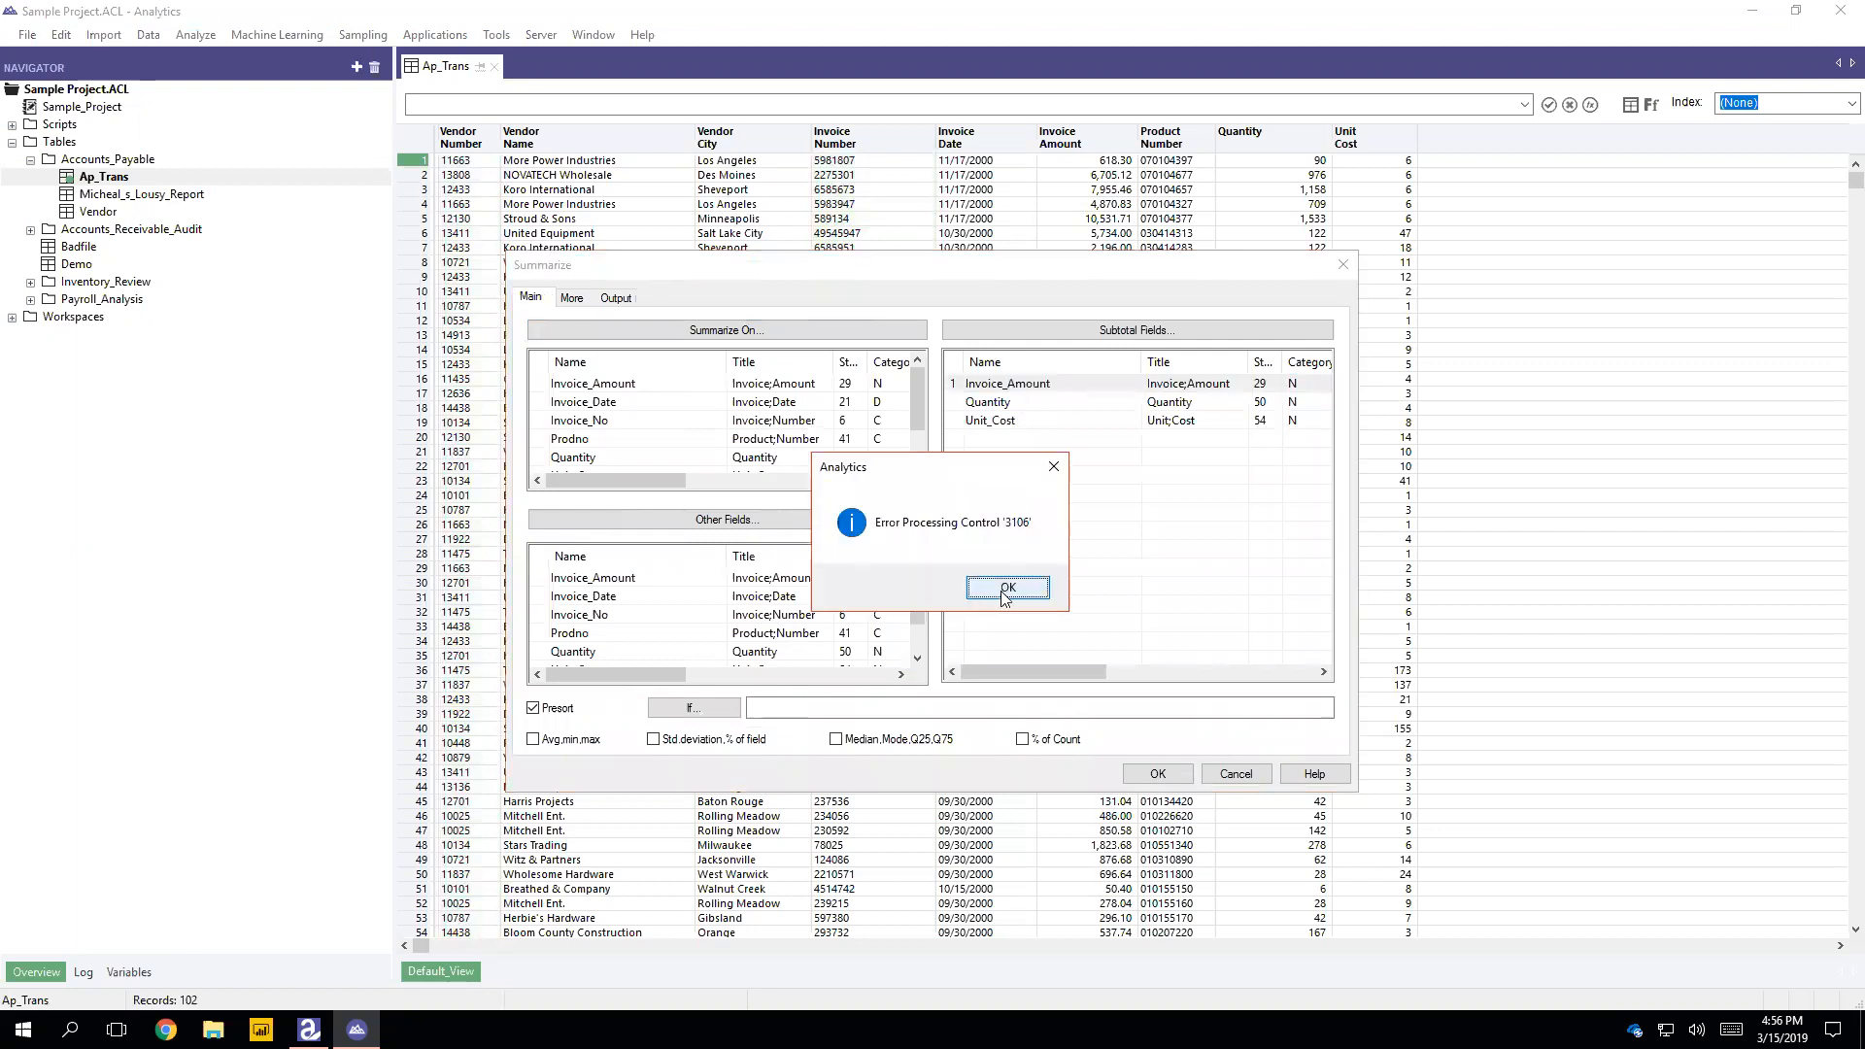
pyautogui.click(955, 389)
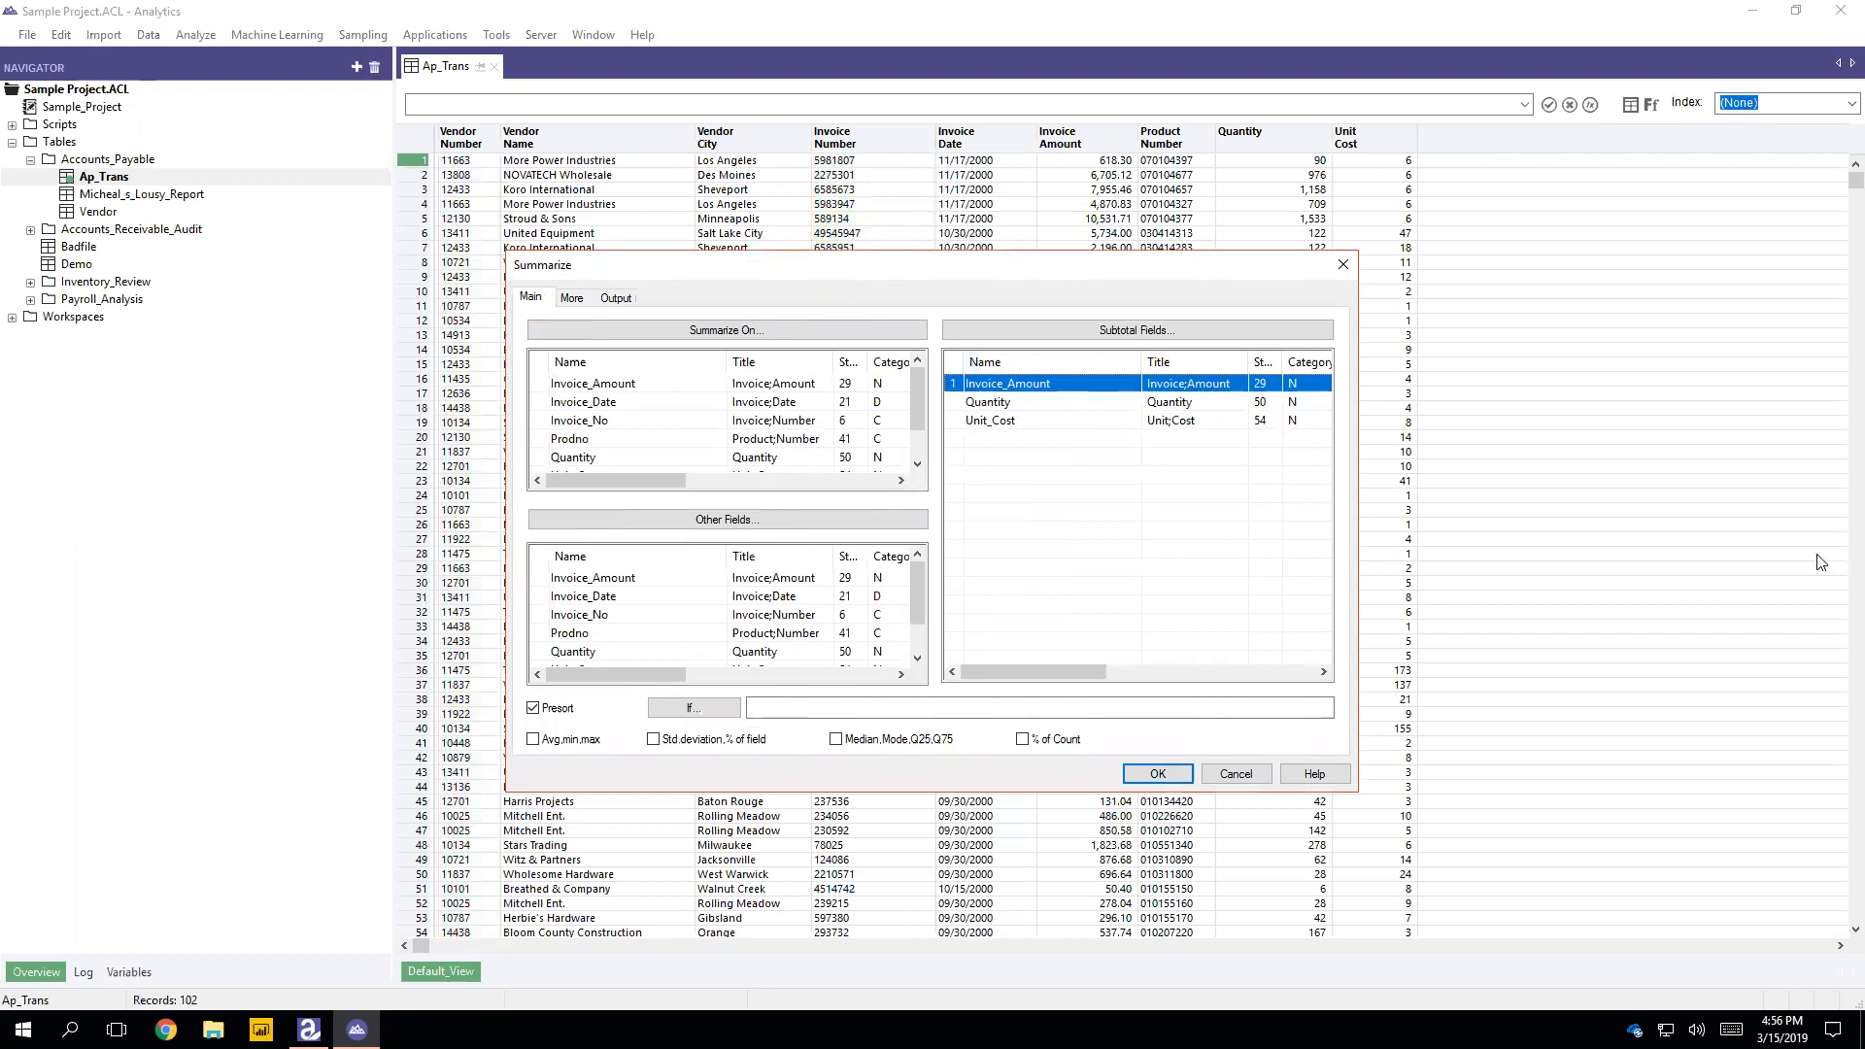
pyautogui.click(1021, 406)
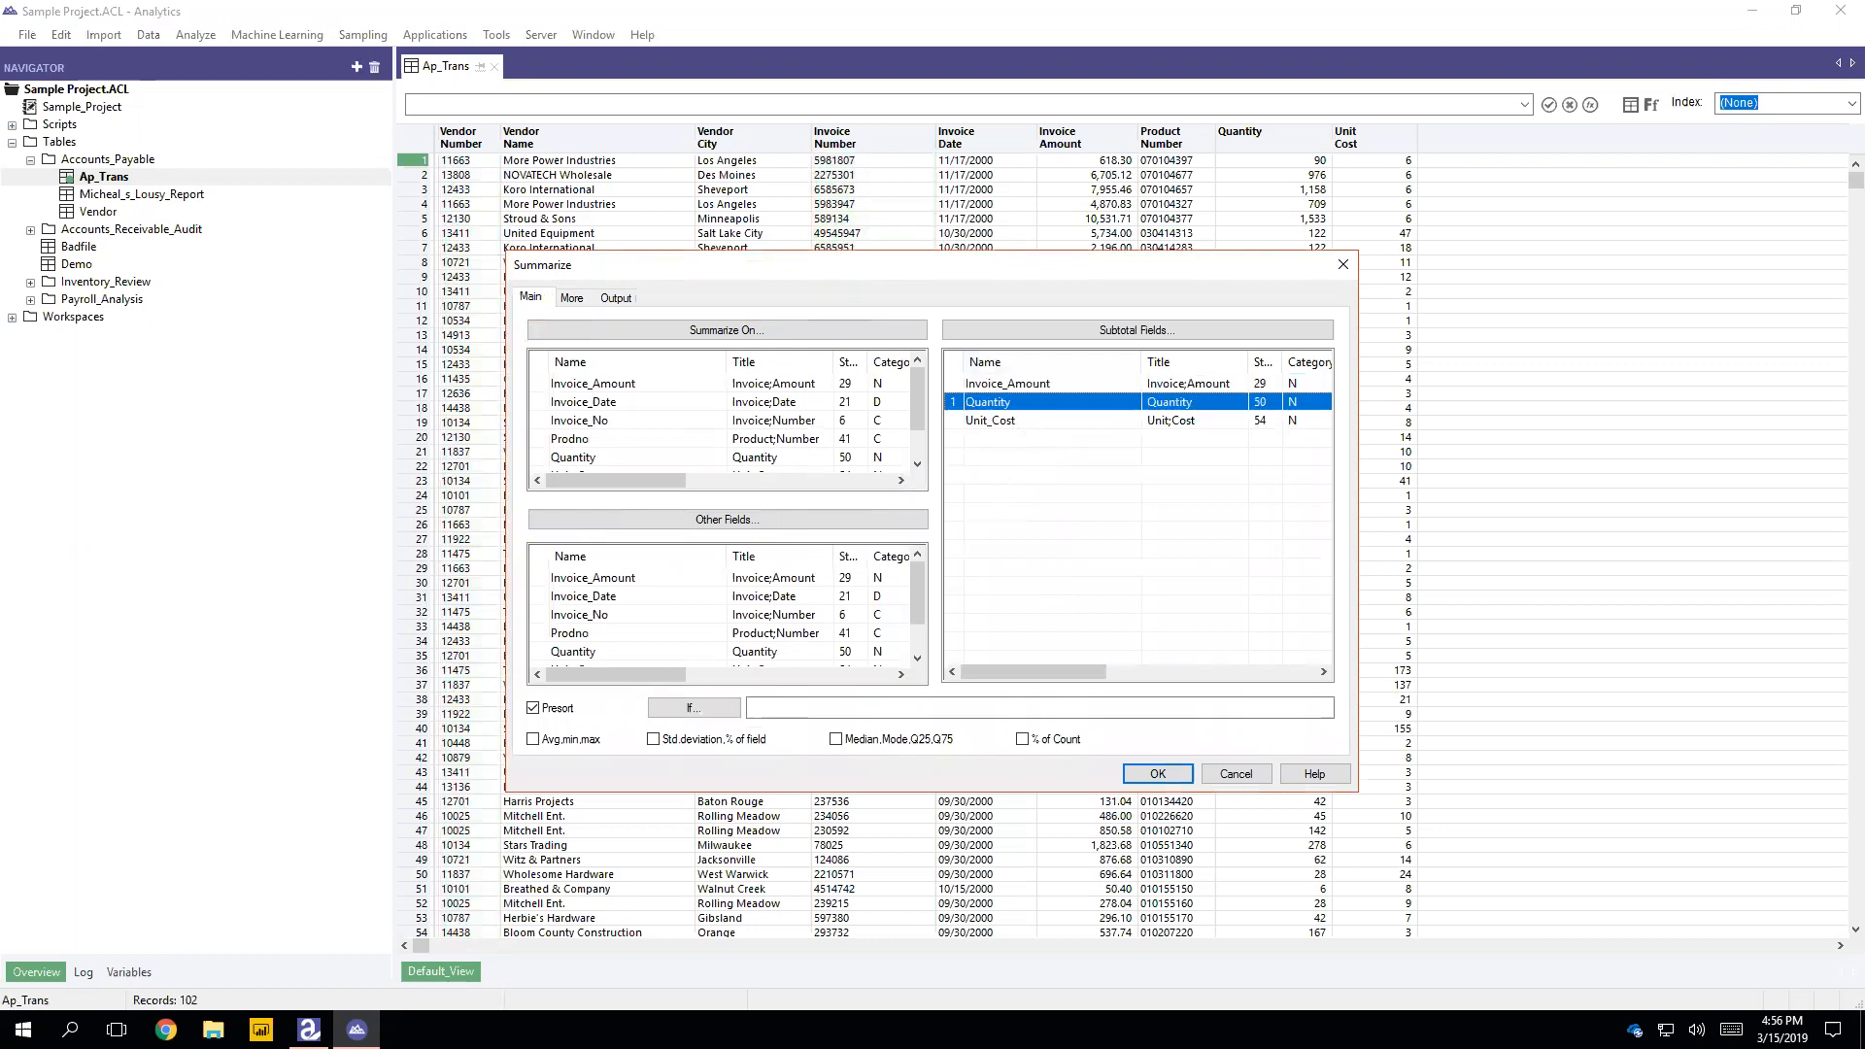
pyautogui.click(960, 387)
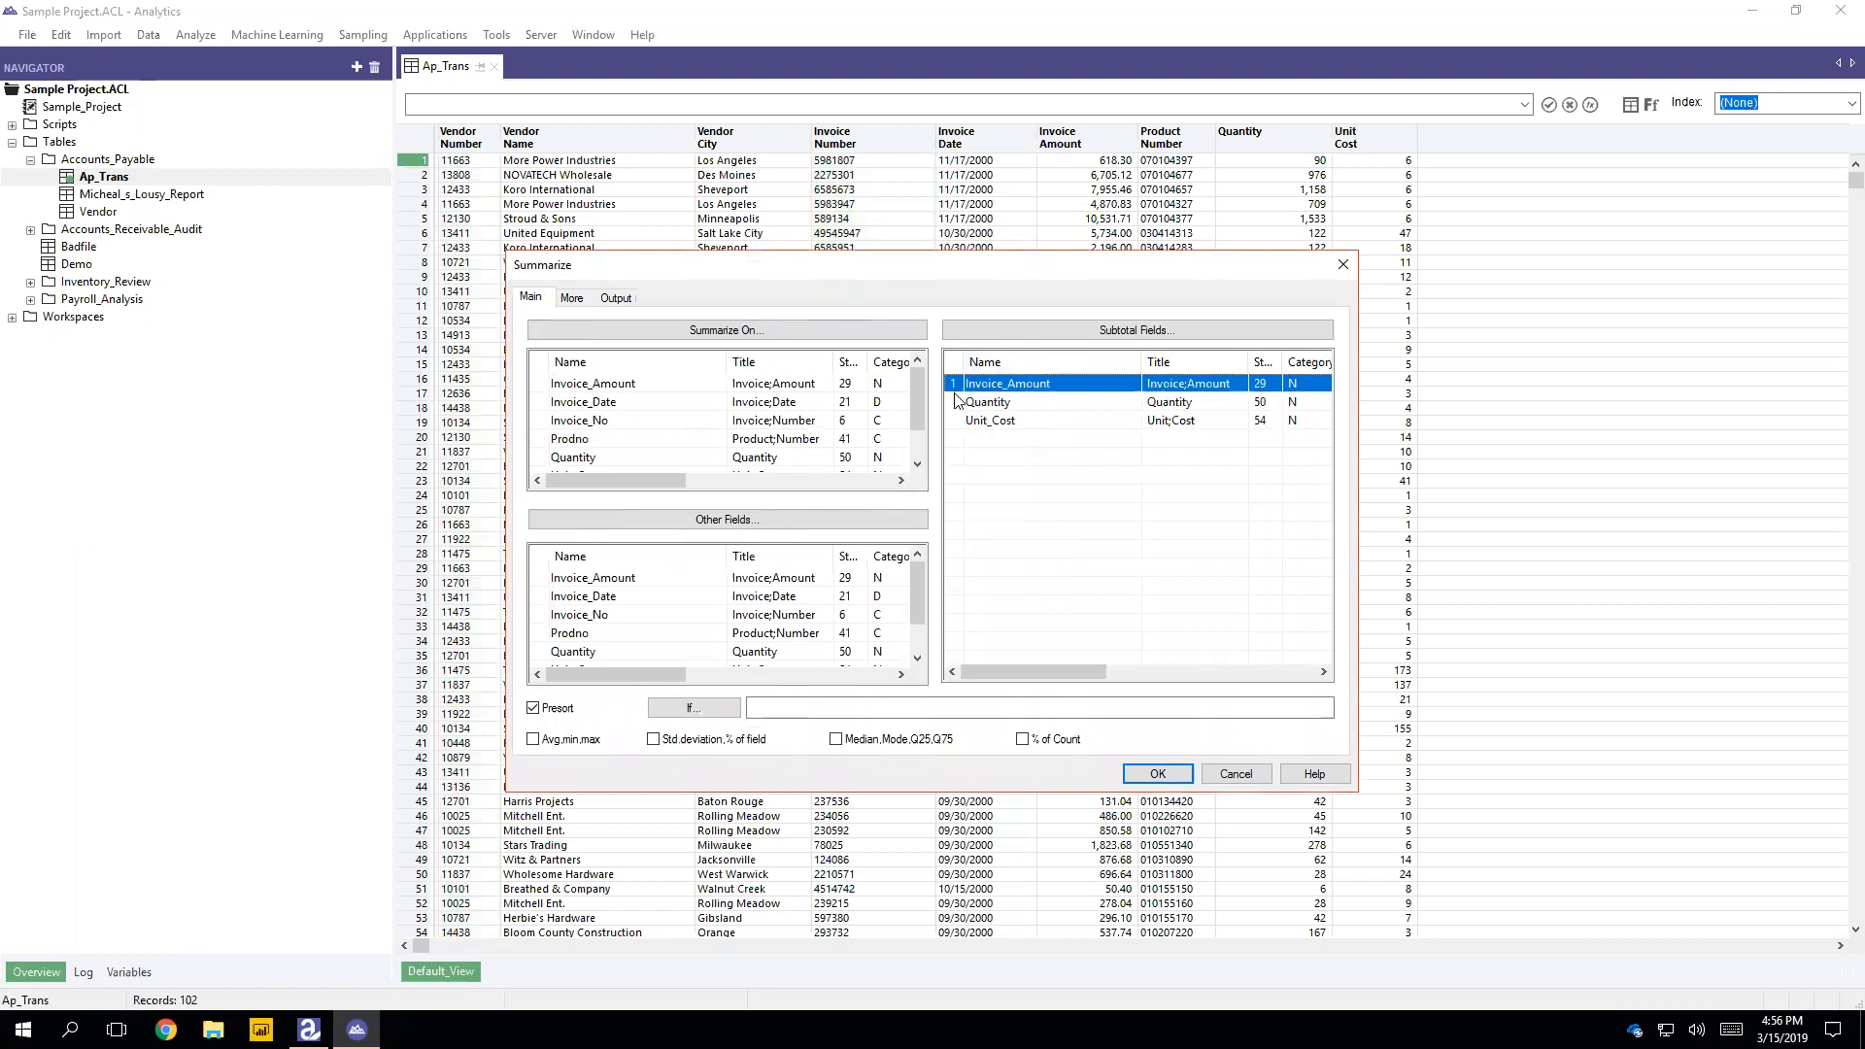
pyautogui.keyDown('shift'); pyautogui.click(957, 420); pyautogui.keyUp('shift')
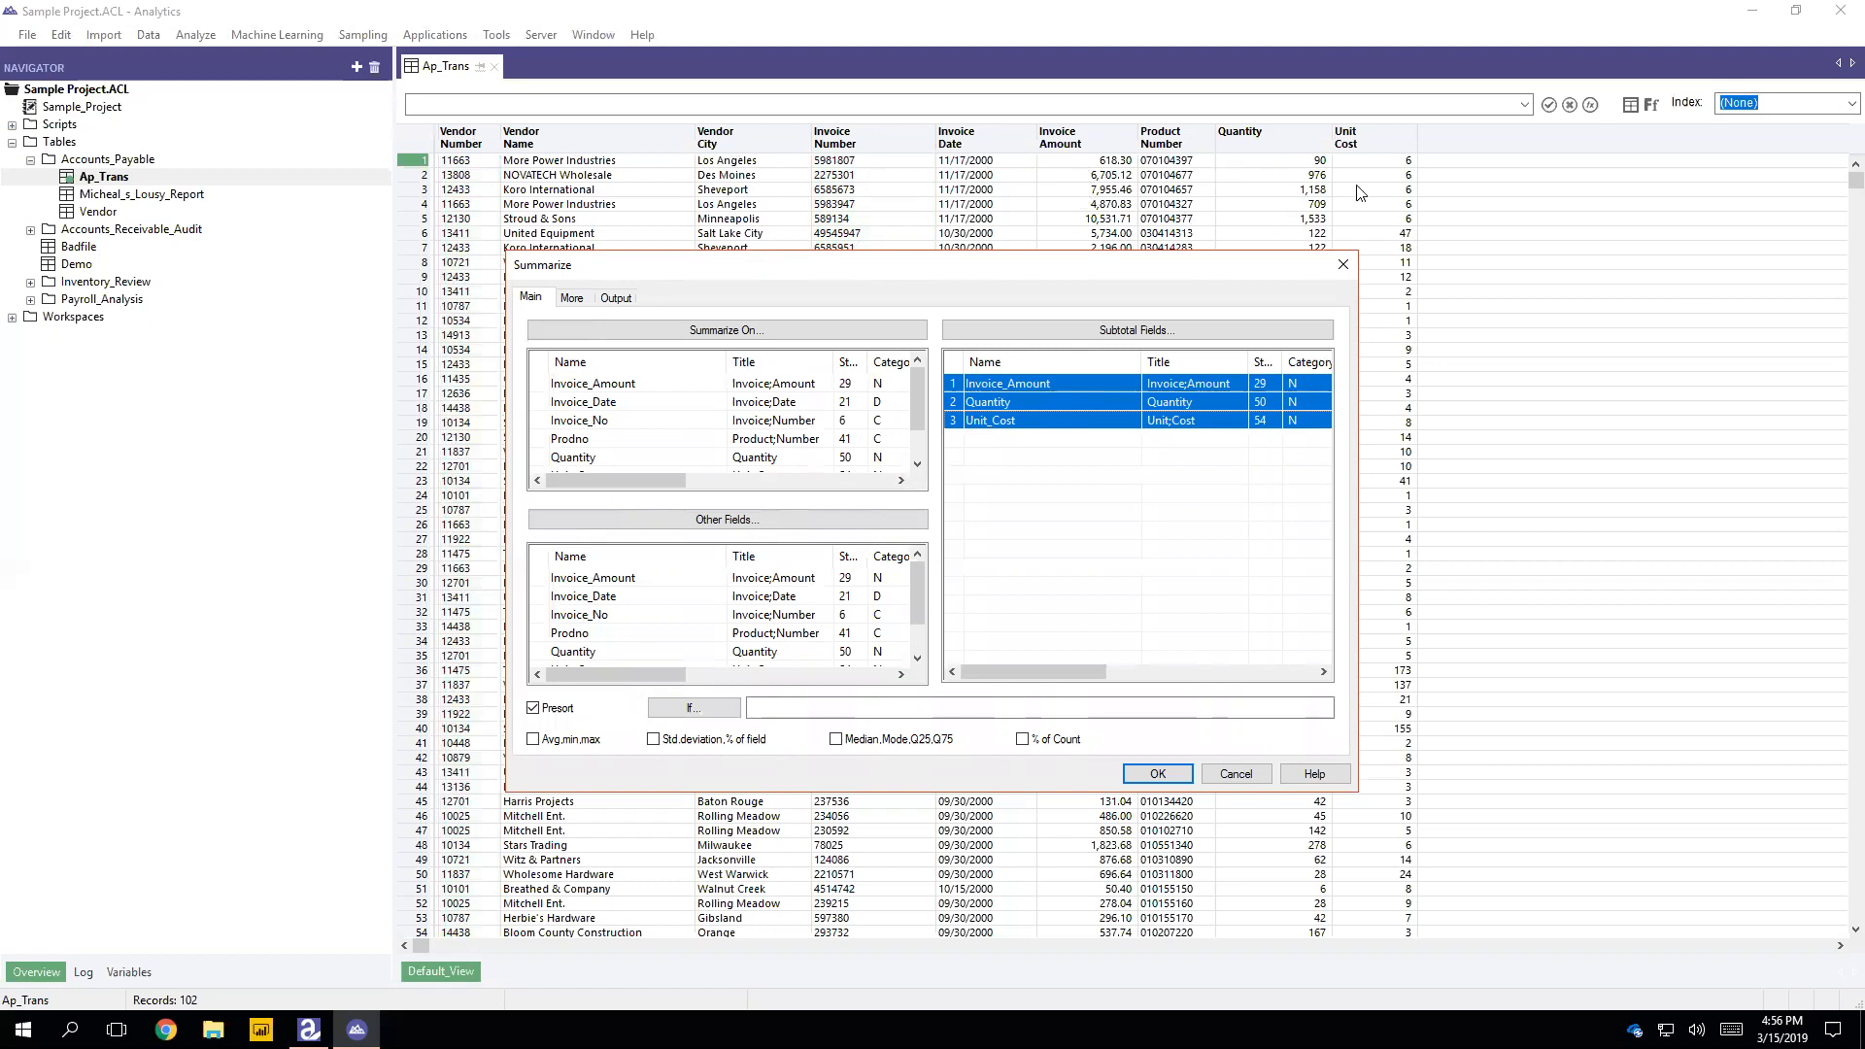
pyautogui.click(1243, 773)
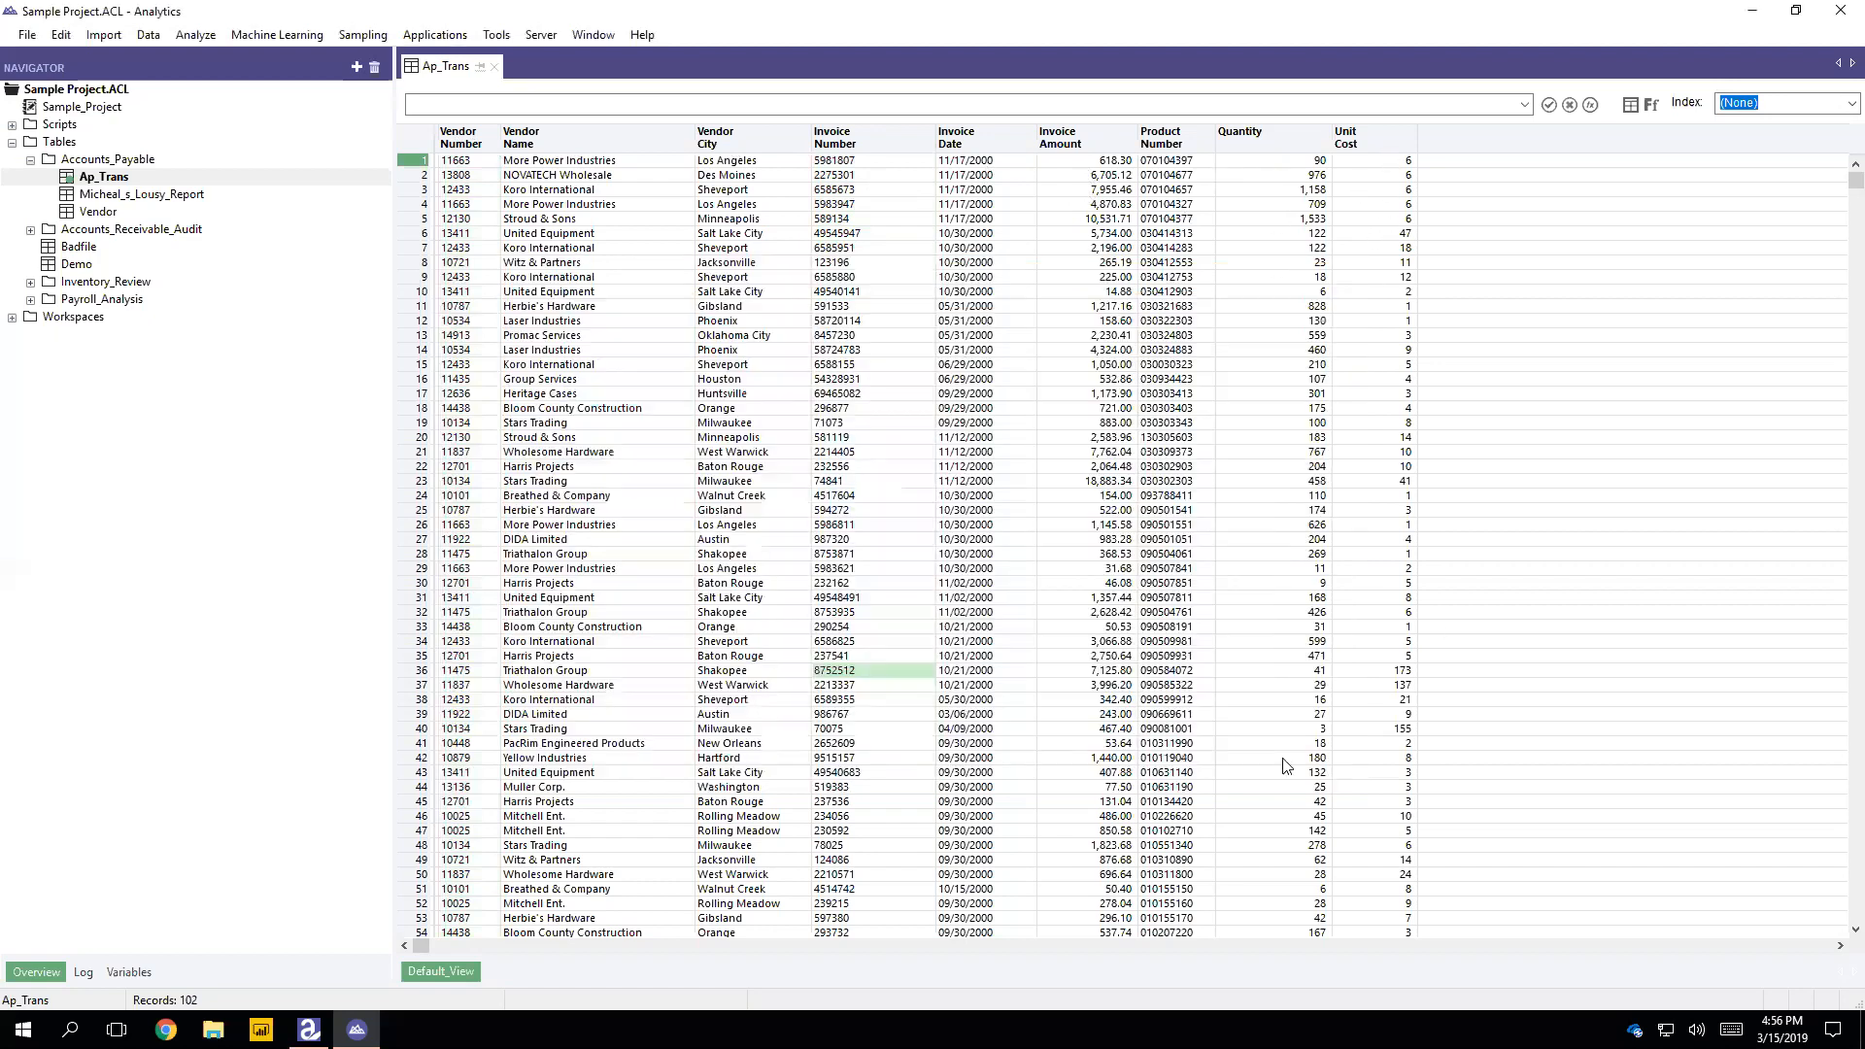
# Step: Examine the data types of the Invoice_Amount, Unit_Cost and Quantity fields in the Ap_Trans table layout, widening the type column
pyautogui.click(1632, 105)
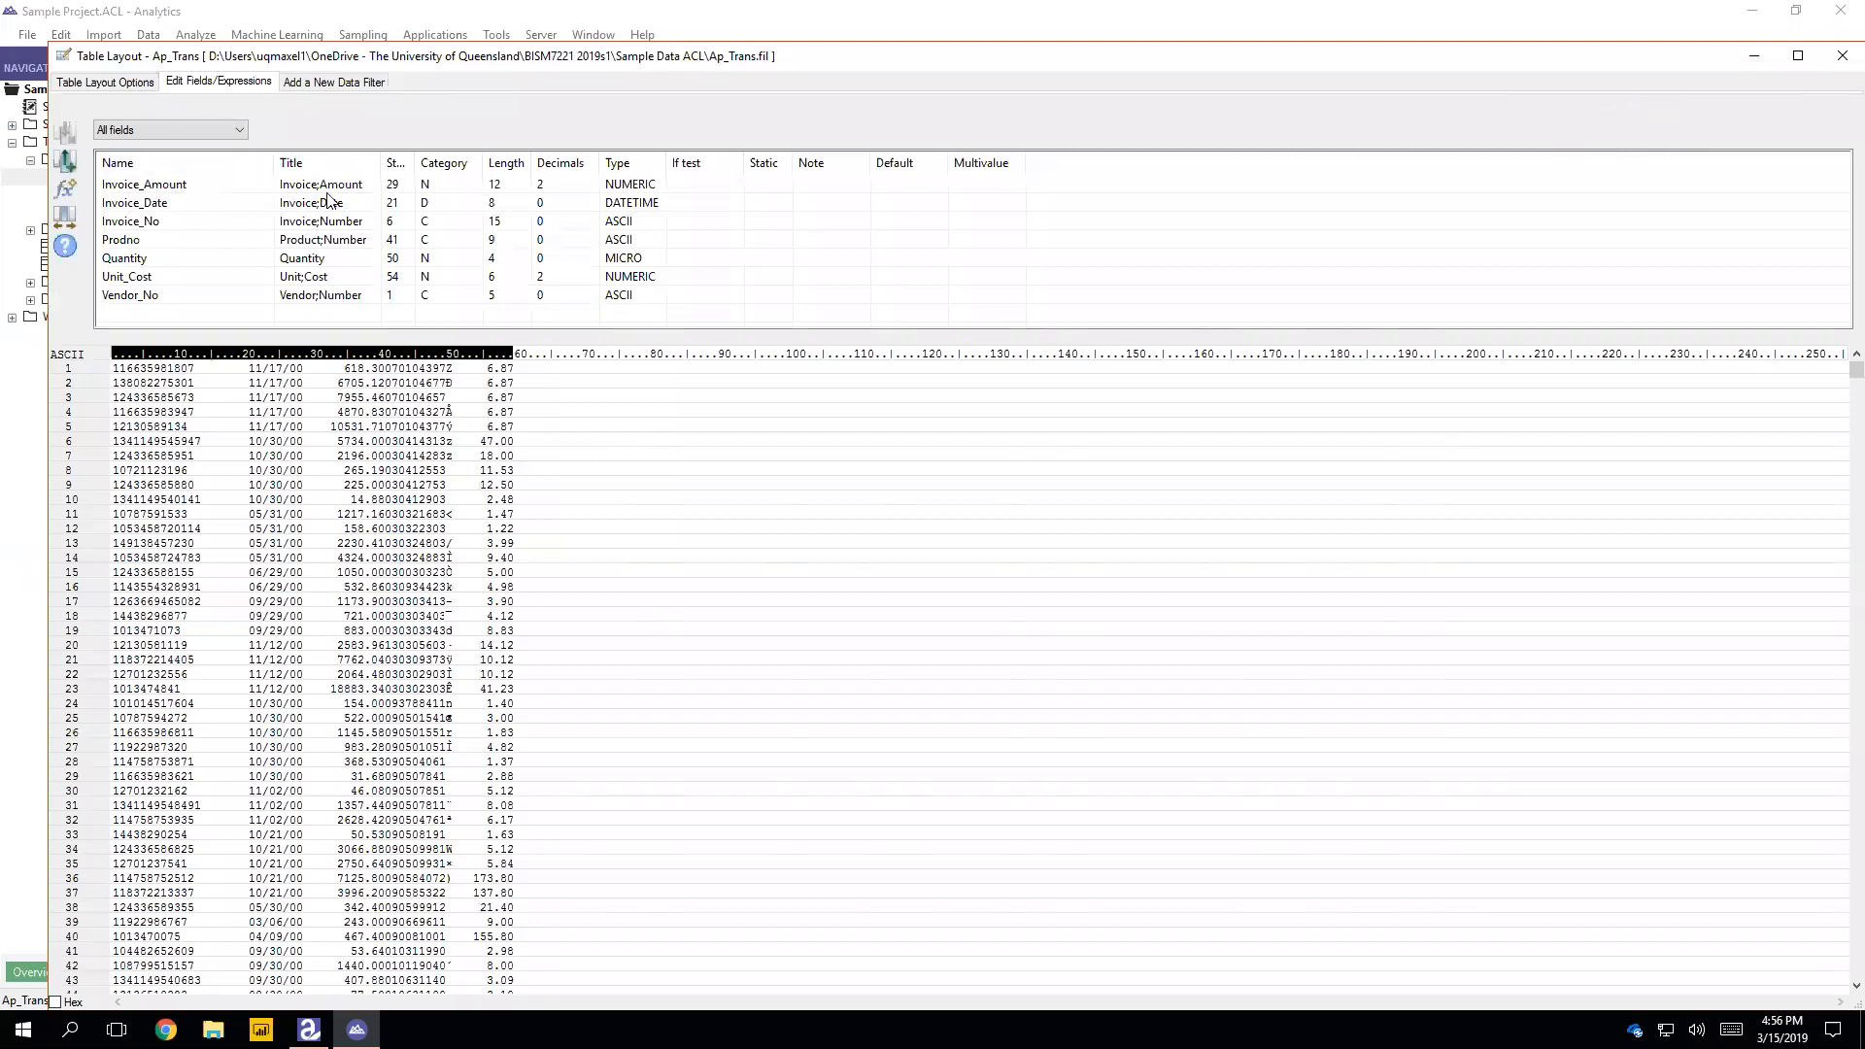
pyautogui.click(633, 189)
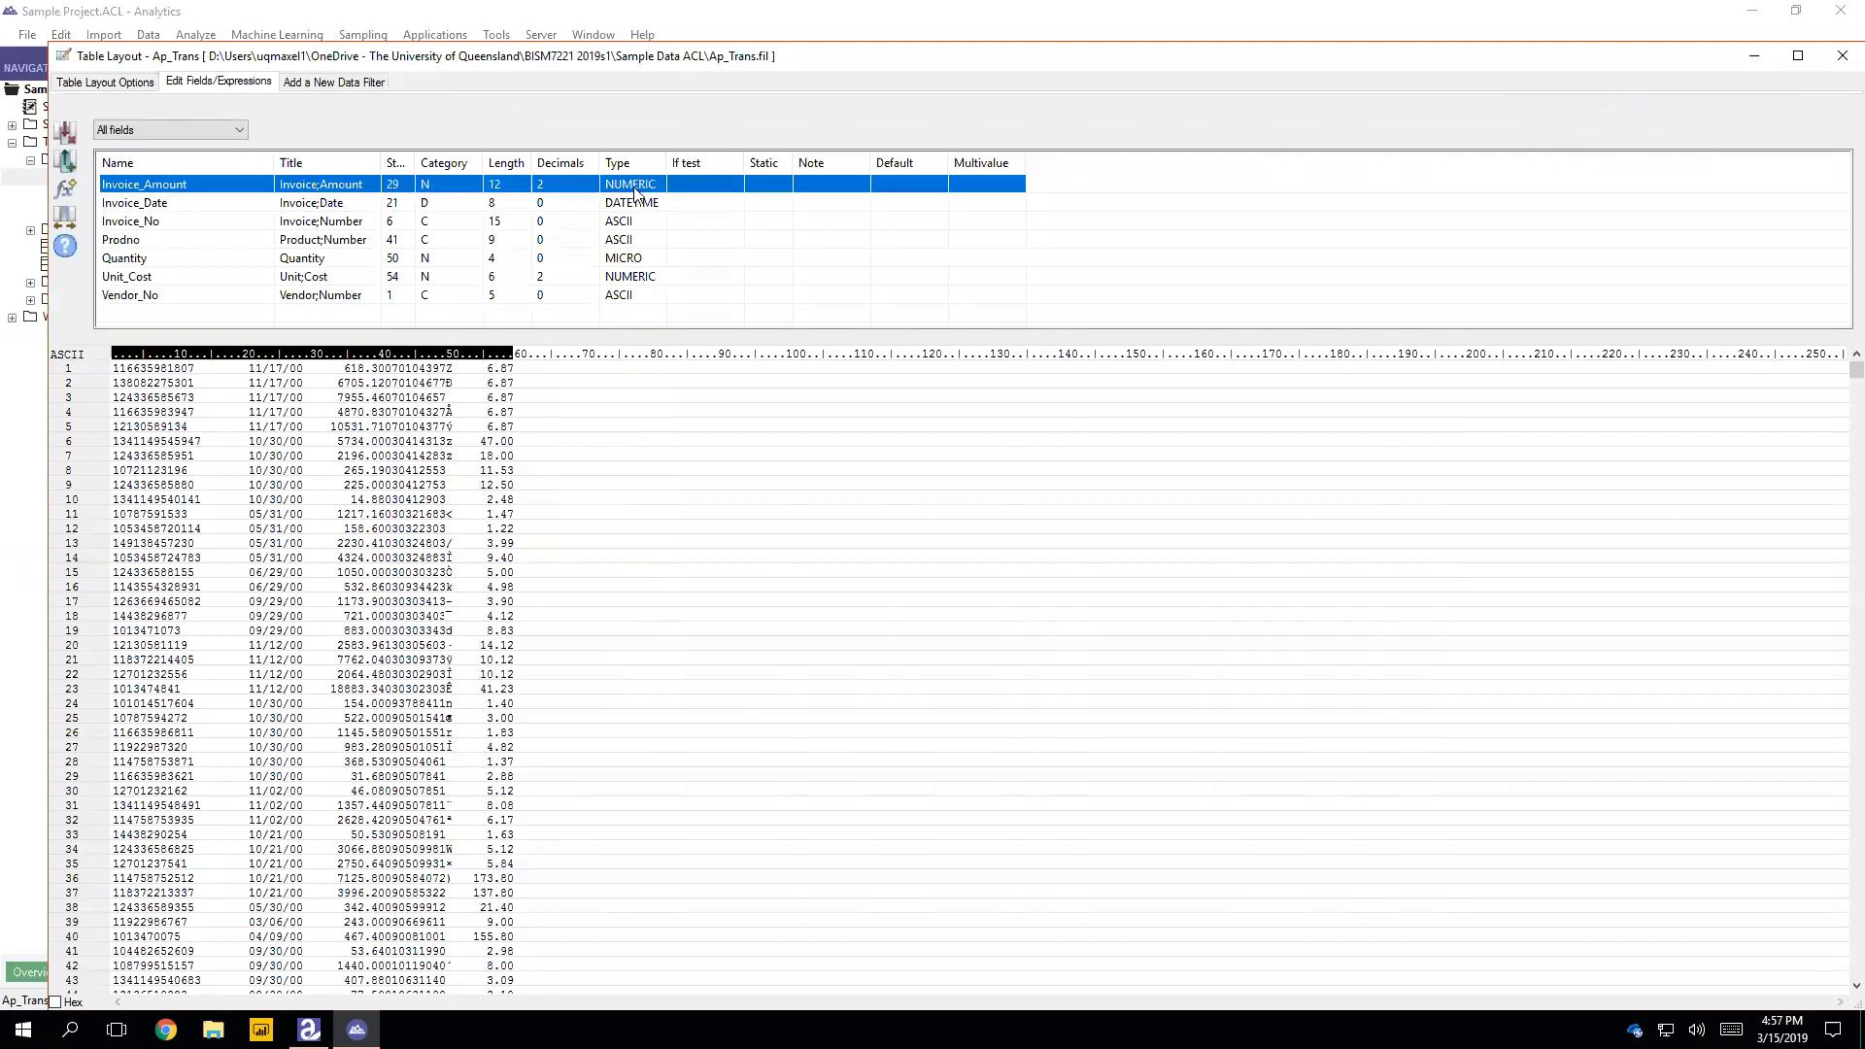
pyautogui.click(633, 280)
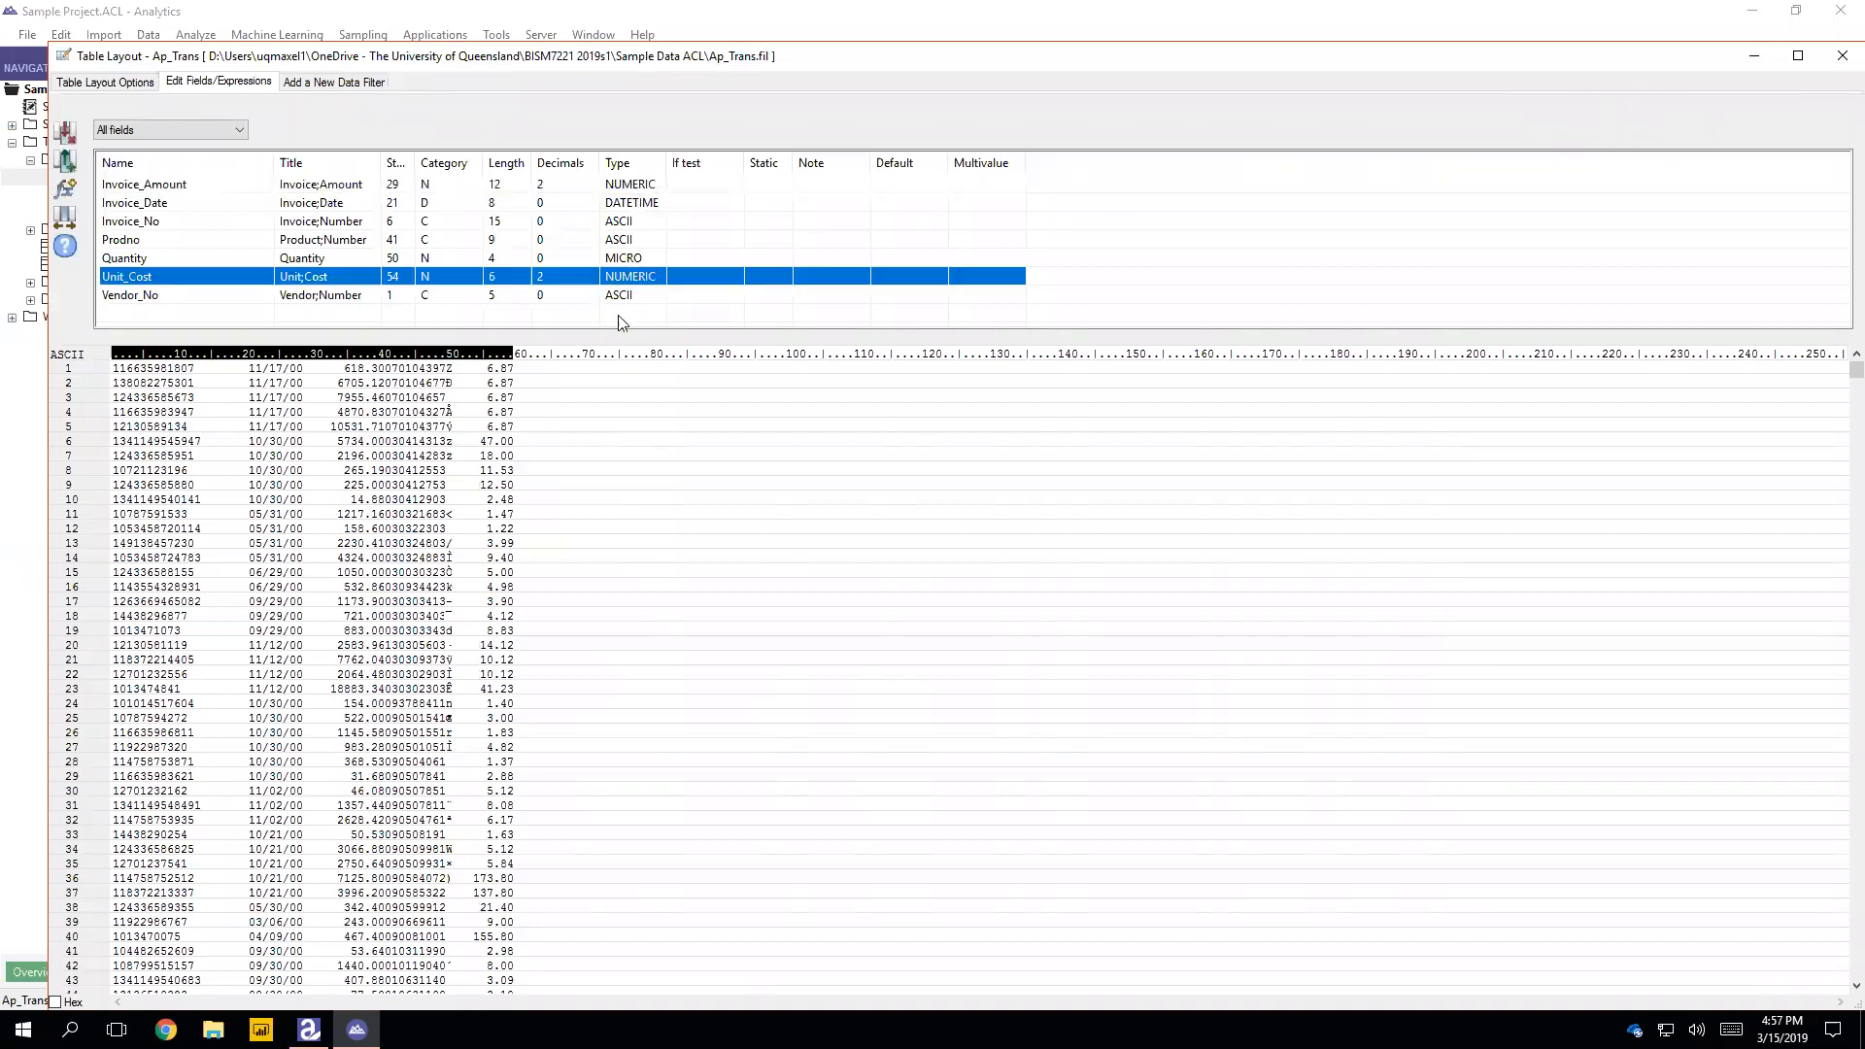
pyautogui.click(642, 258)
pyautogui.moveTo(667, 163); pyautogui.dragTo(761, 163)
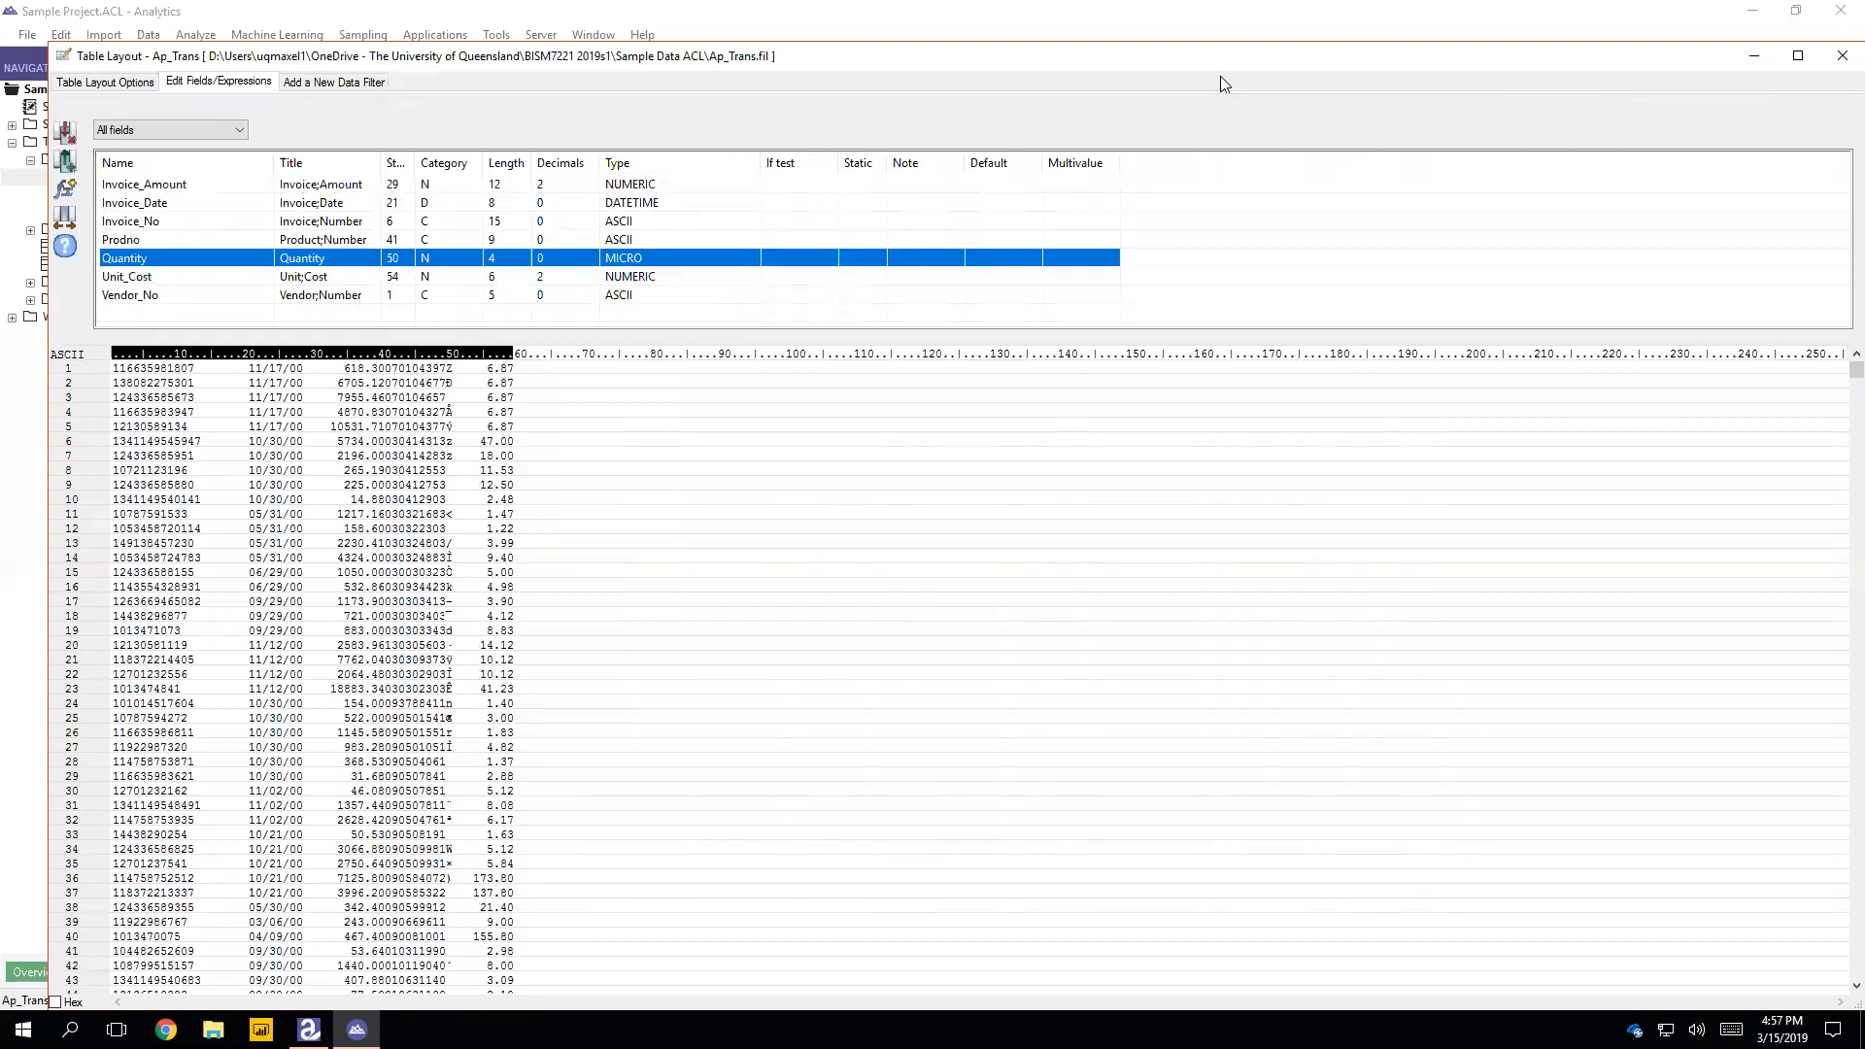
pyautogui.click(1842, 55)
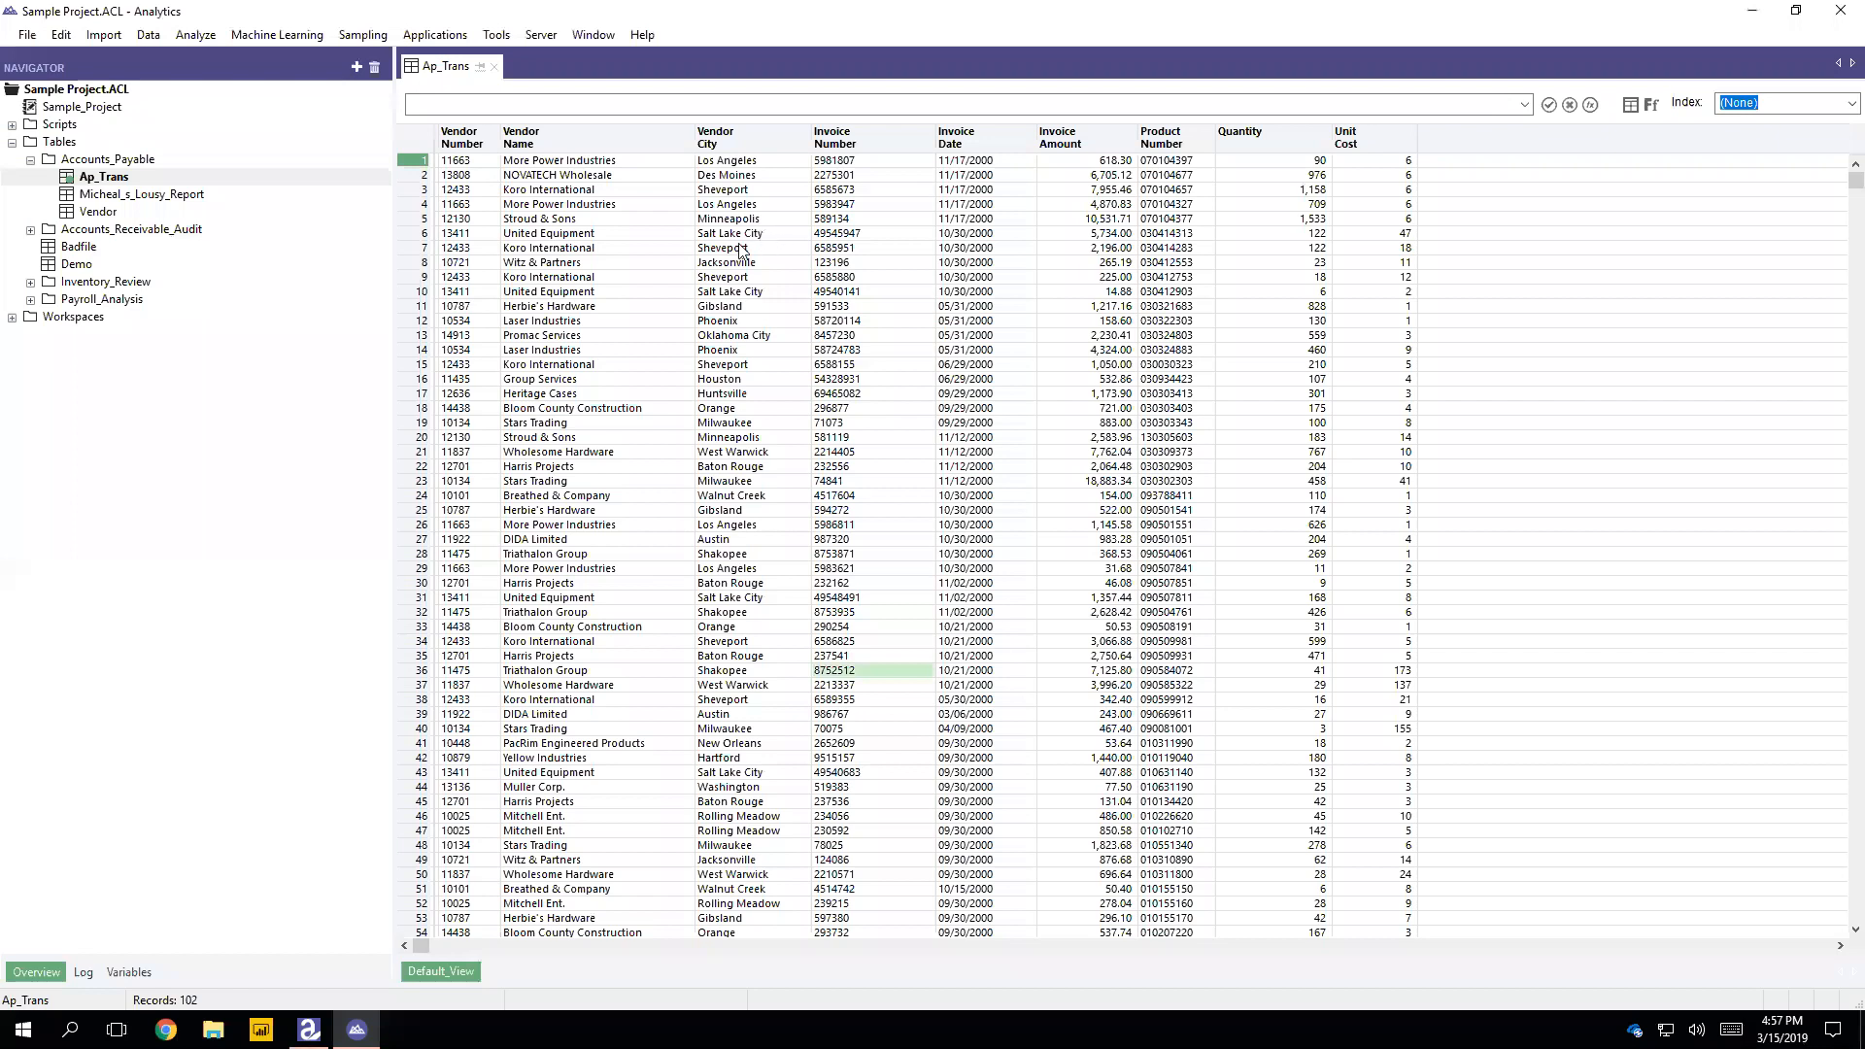
# Step: Start a Summarize on the Ap_Trans table with Invoice_Amount, Quantity and Unit_Cost as the subtotal fields
pyautogui.click(244, 532)
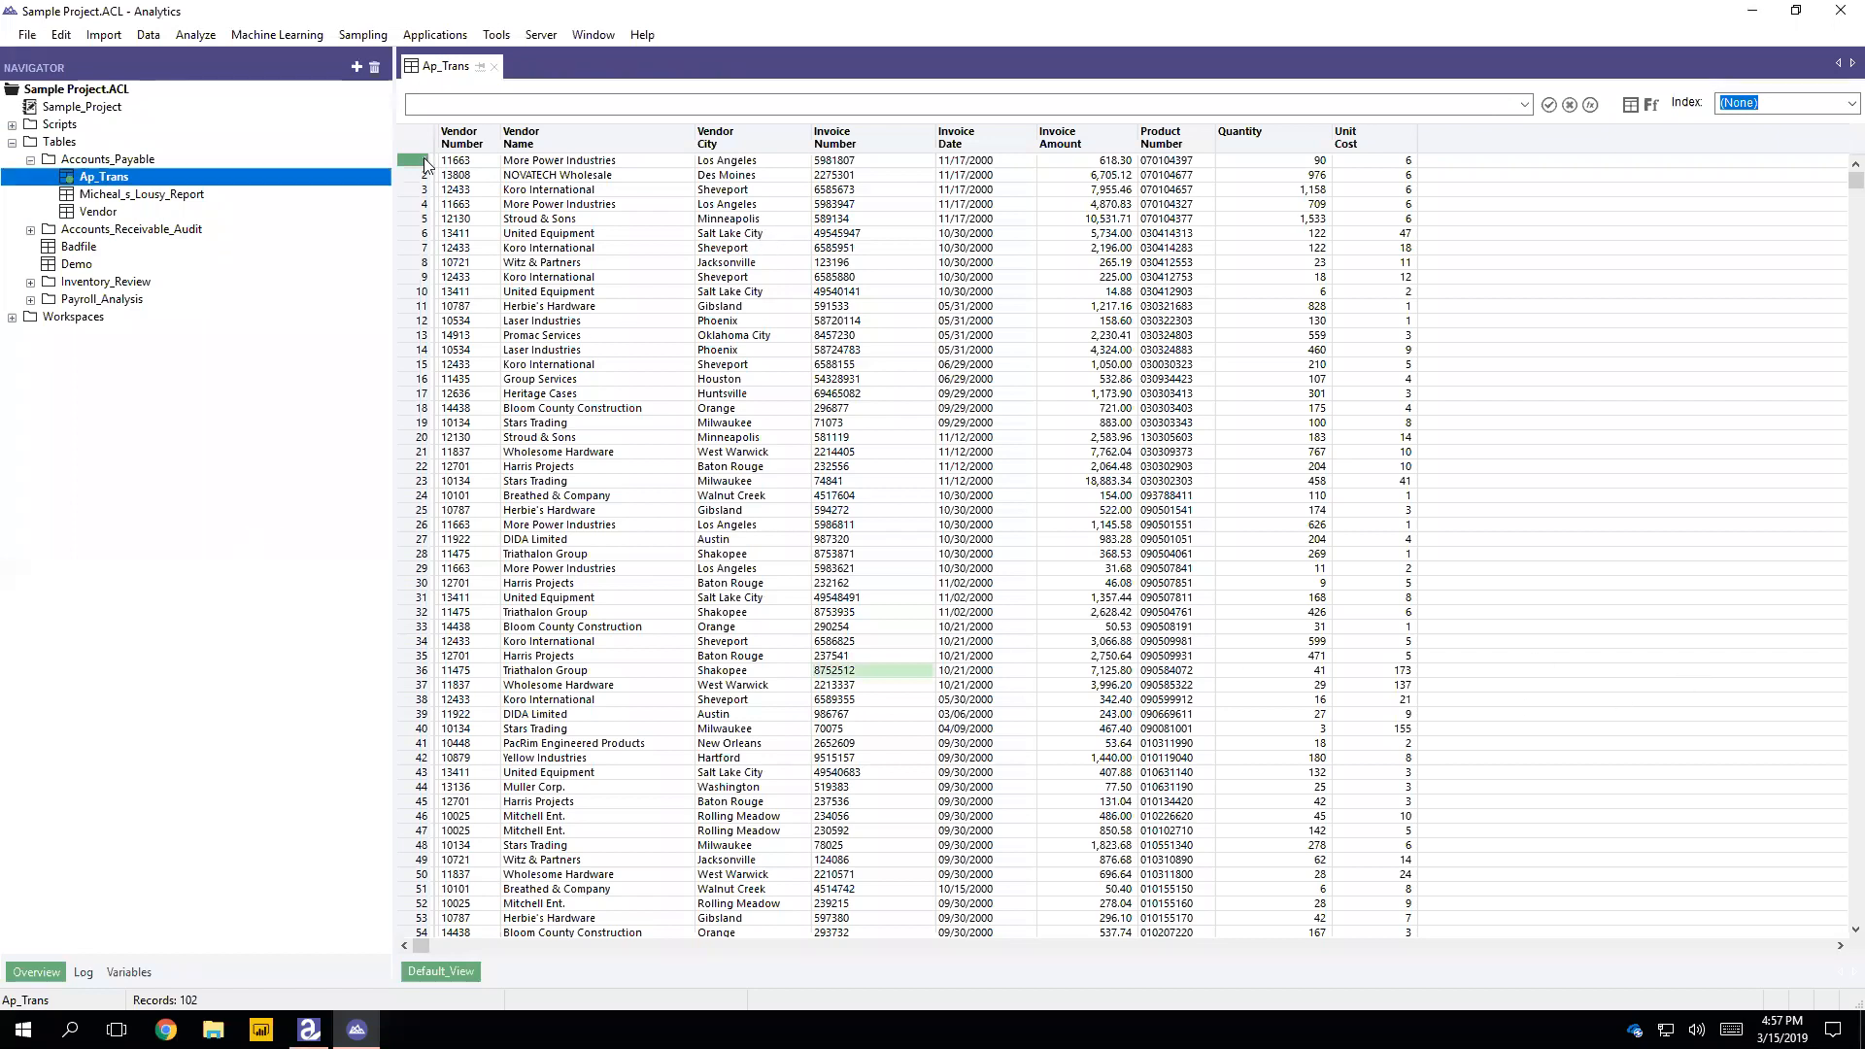
pyautogui.click(196, 34)
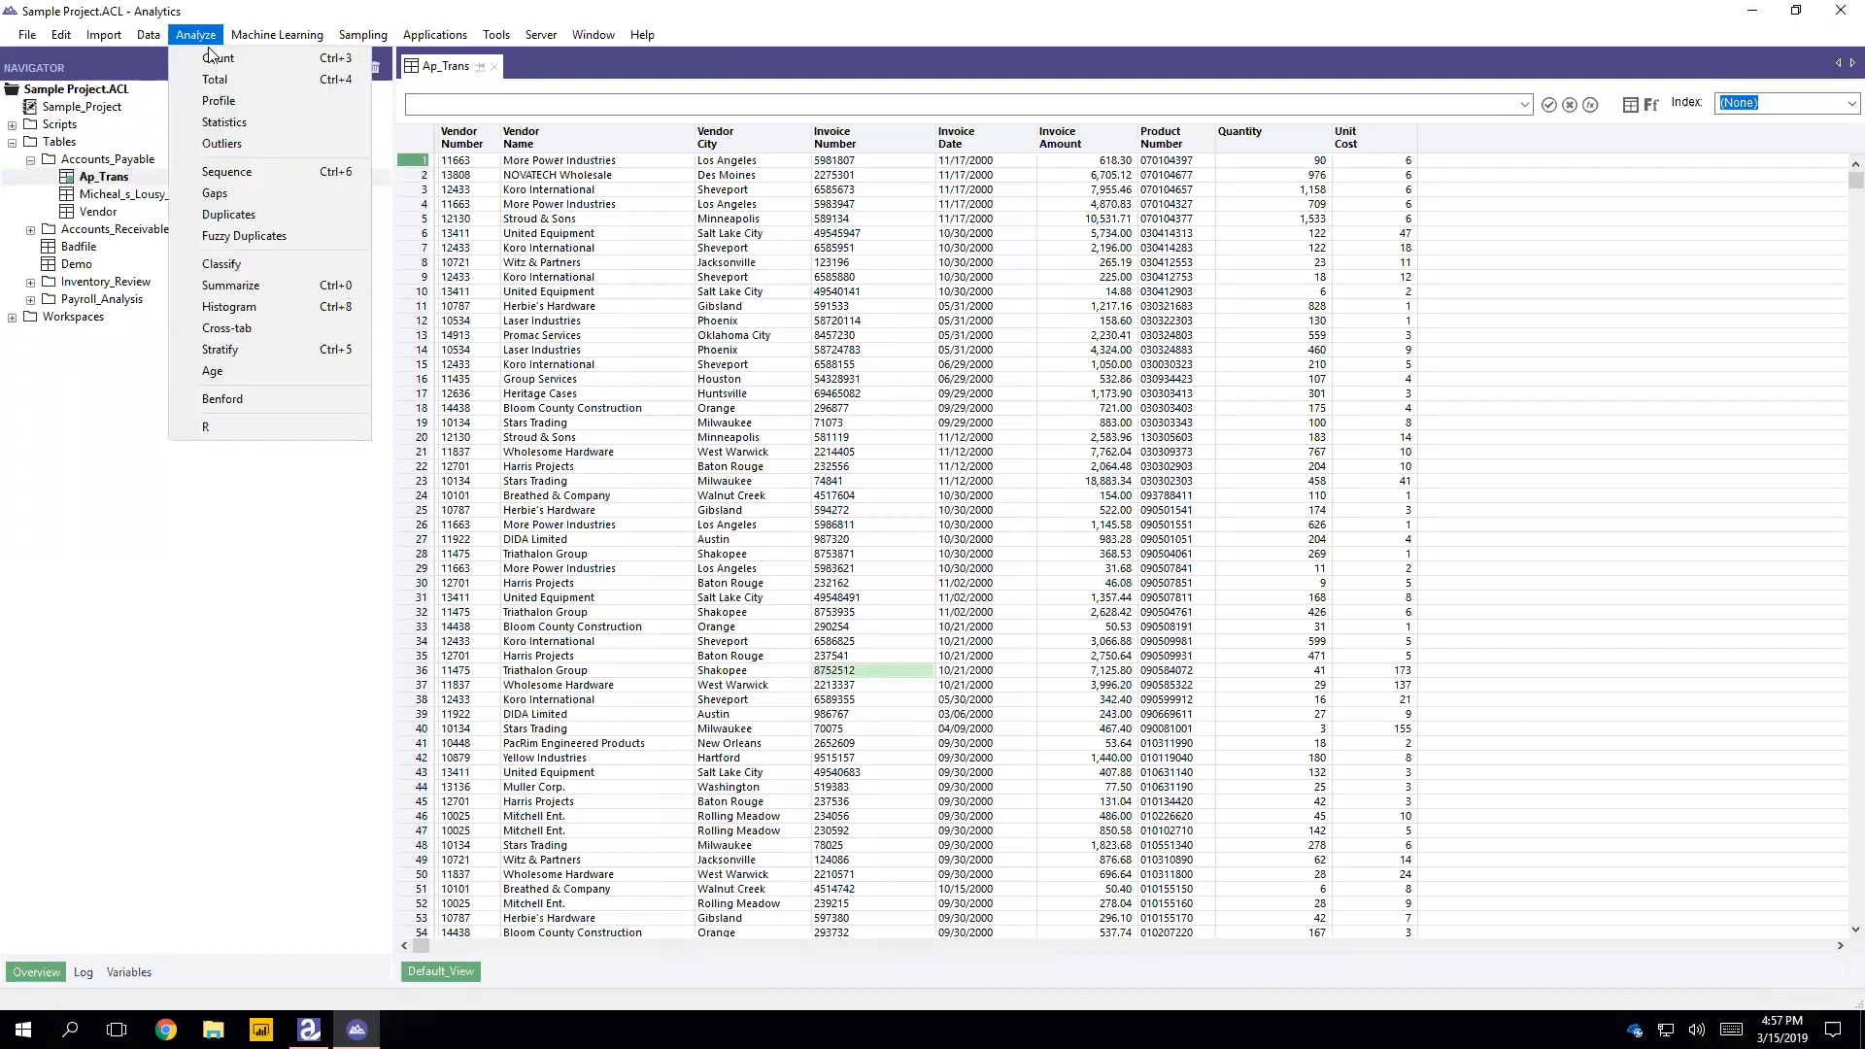
pyautogui.click(242, 287)
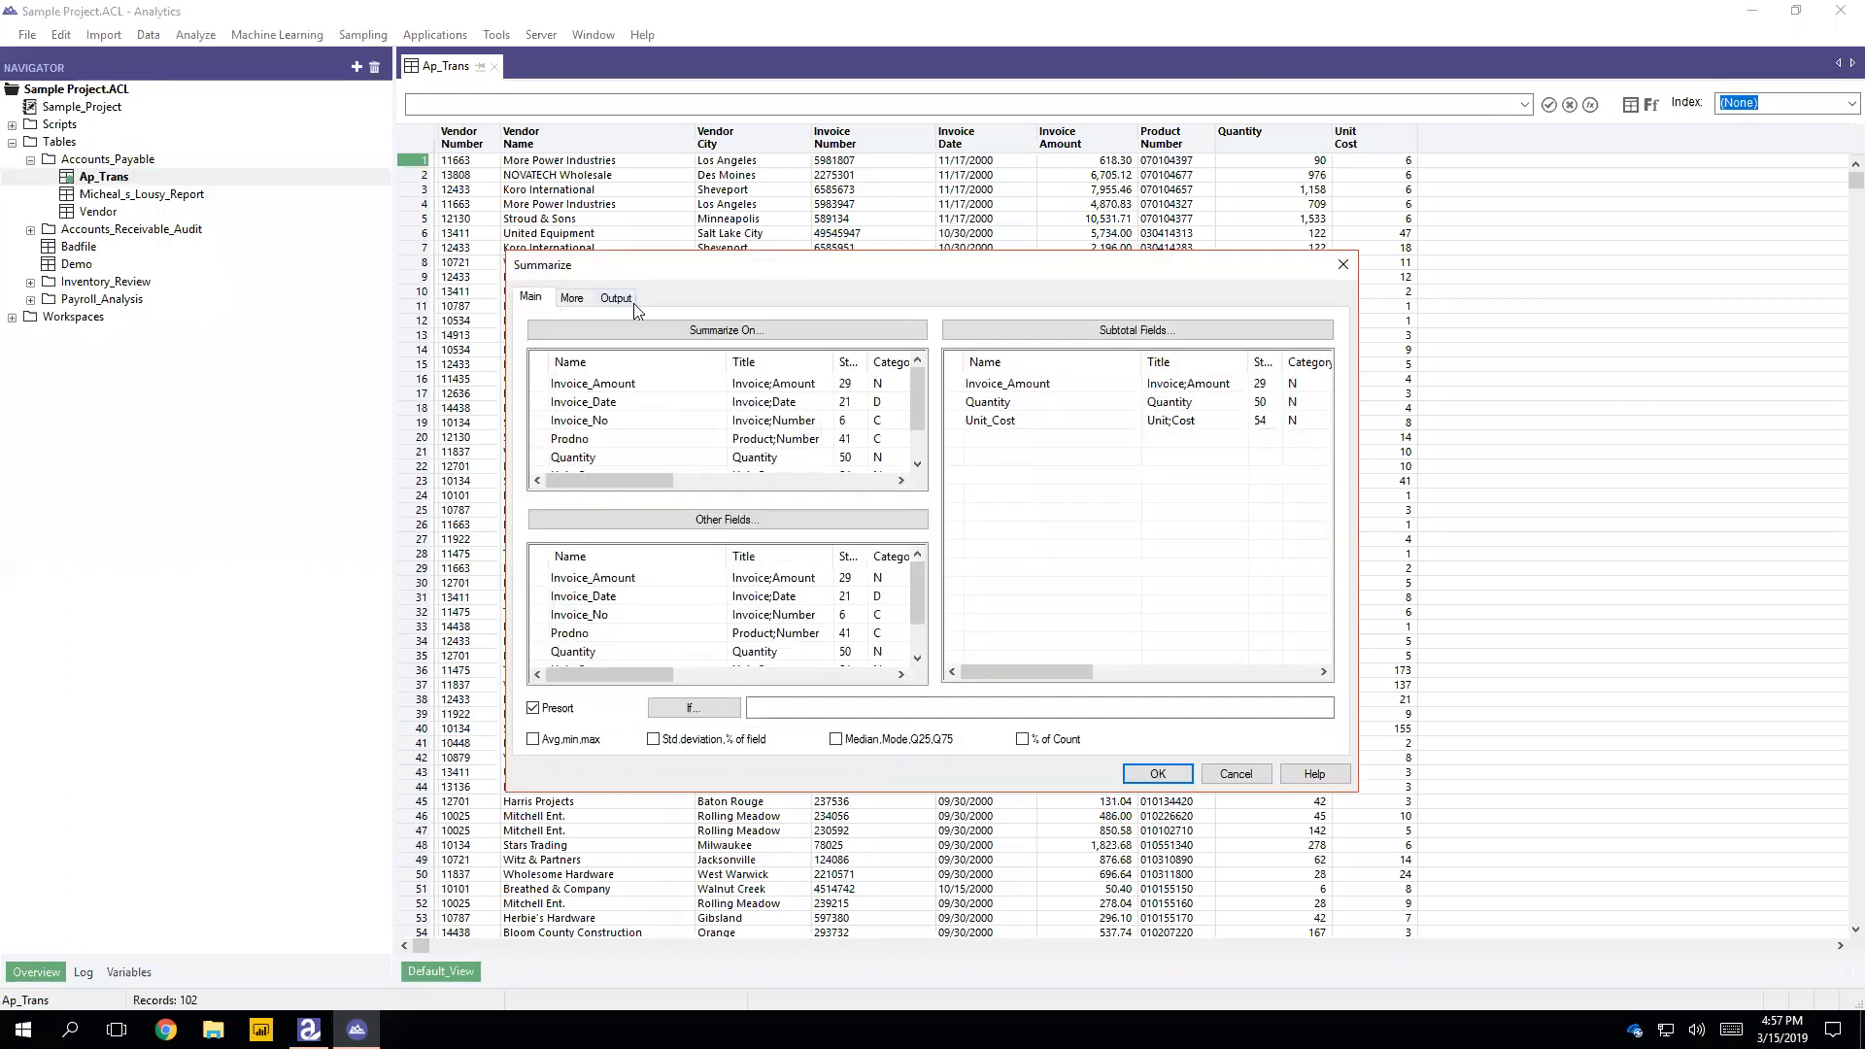
pyautogui.click(963, 387)
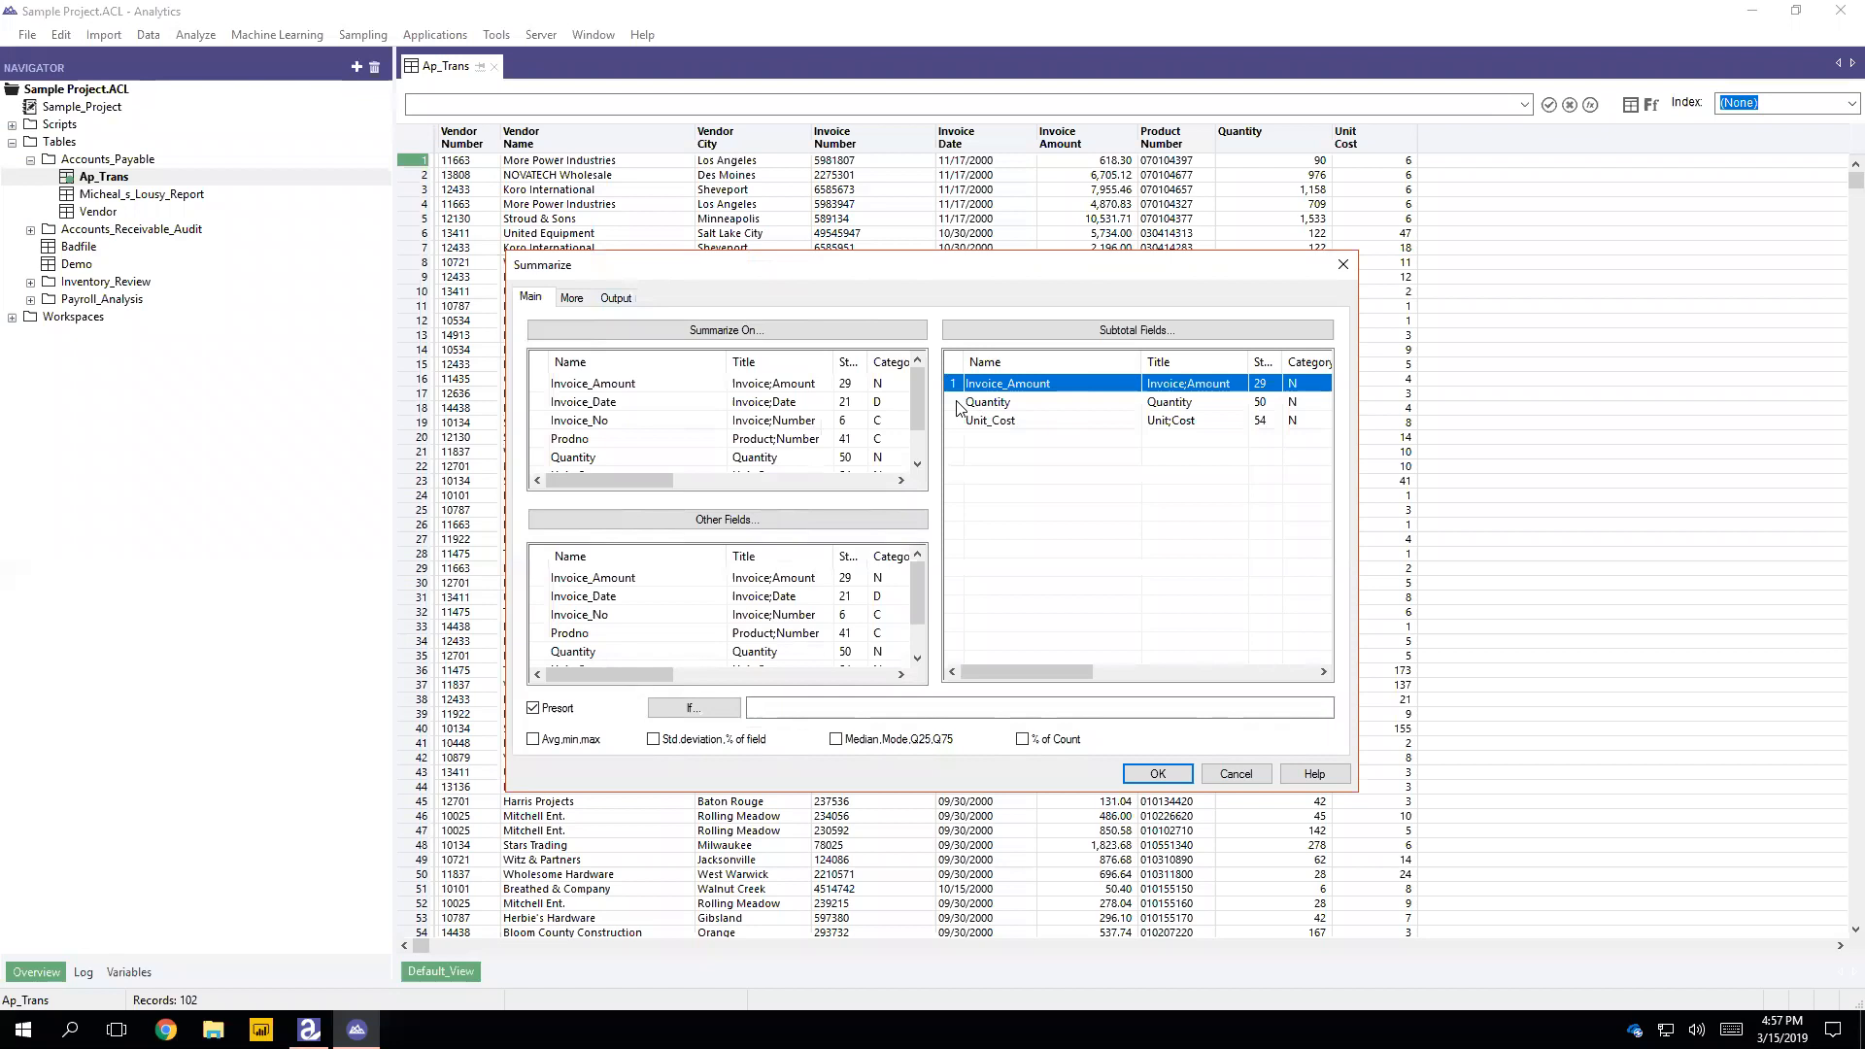
pyautogui.keyDown('ctrl'); pyautogui.click(960, 402); pyautogui.keyUp('ctrl')
pyautogui.keyDown('ctrl'); pyautogui.click(960, 421); pyautogui.keyUp('ctrl')
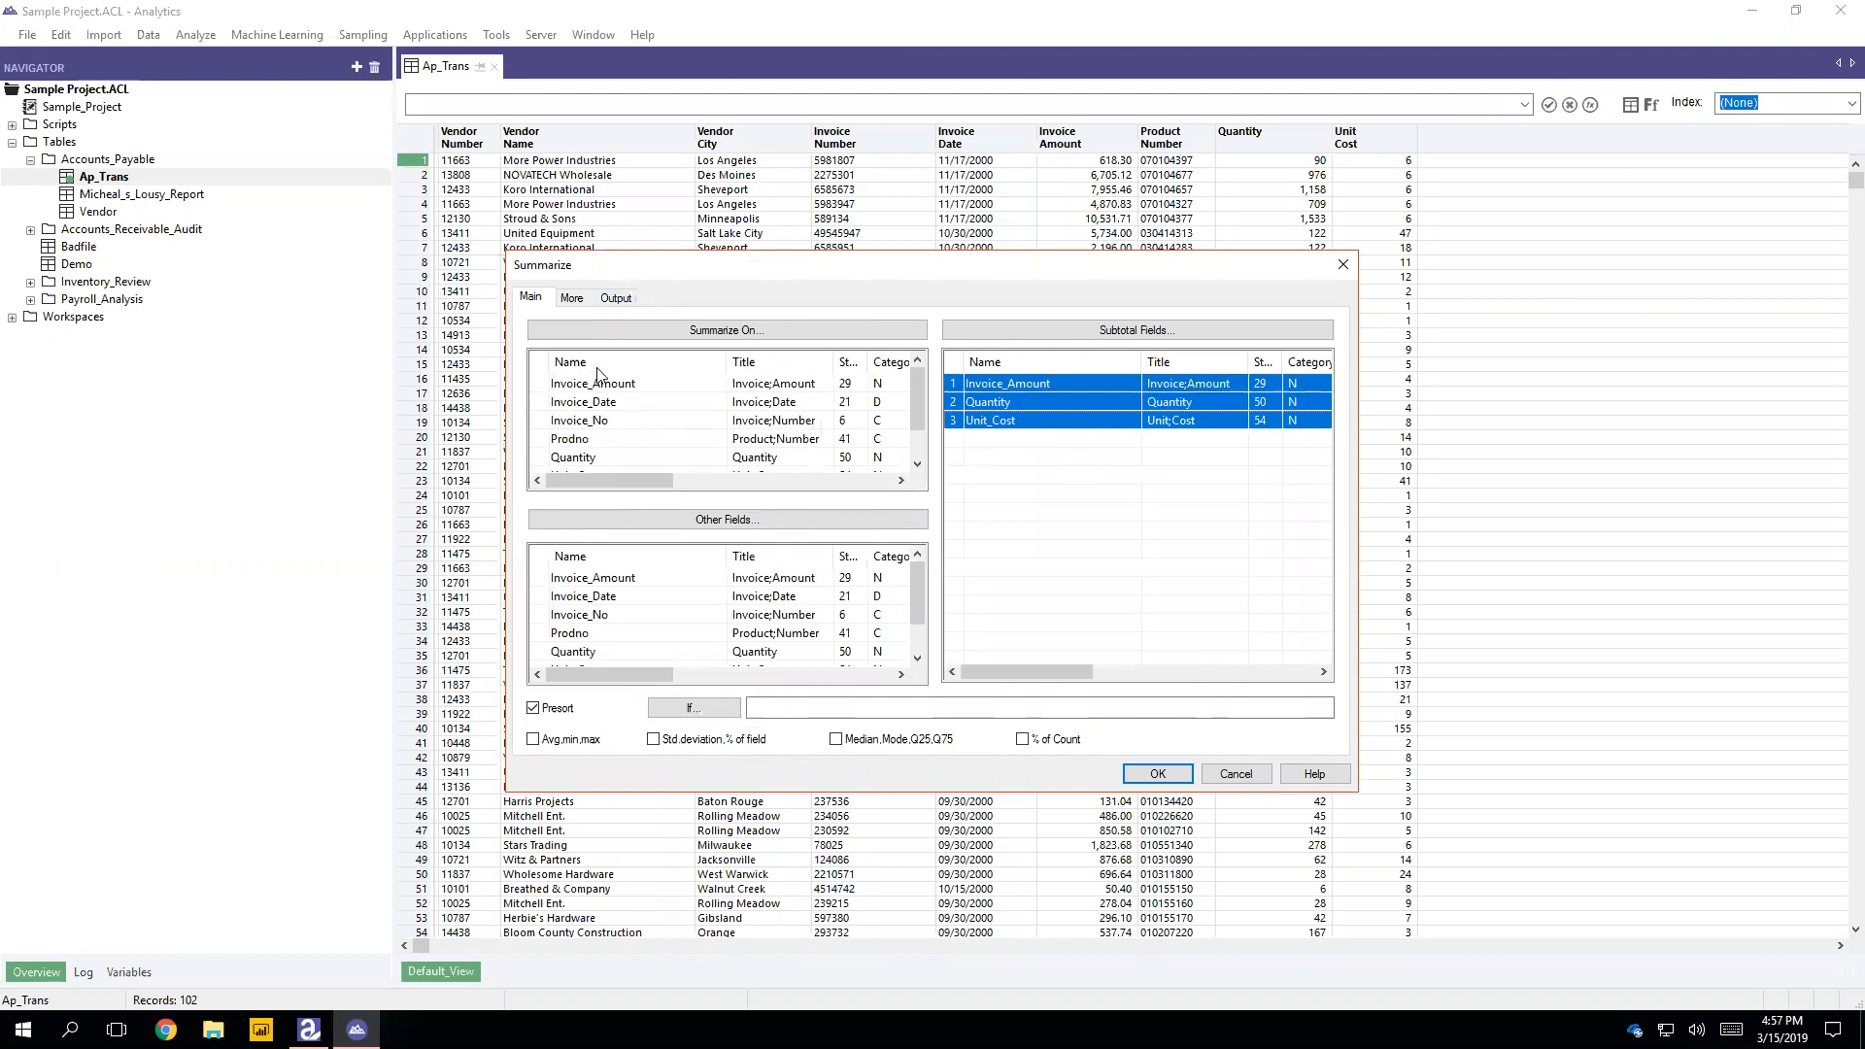
# Step: Set Vendor_No as the field to summarize on
pyautogui.click(724, 332)
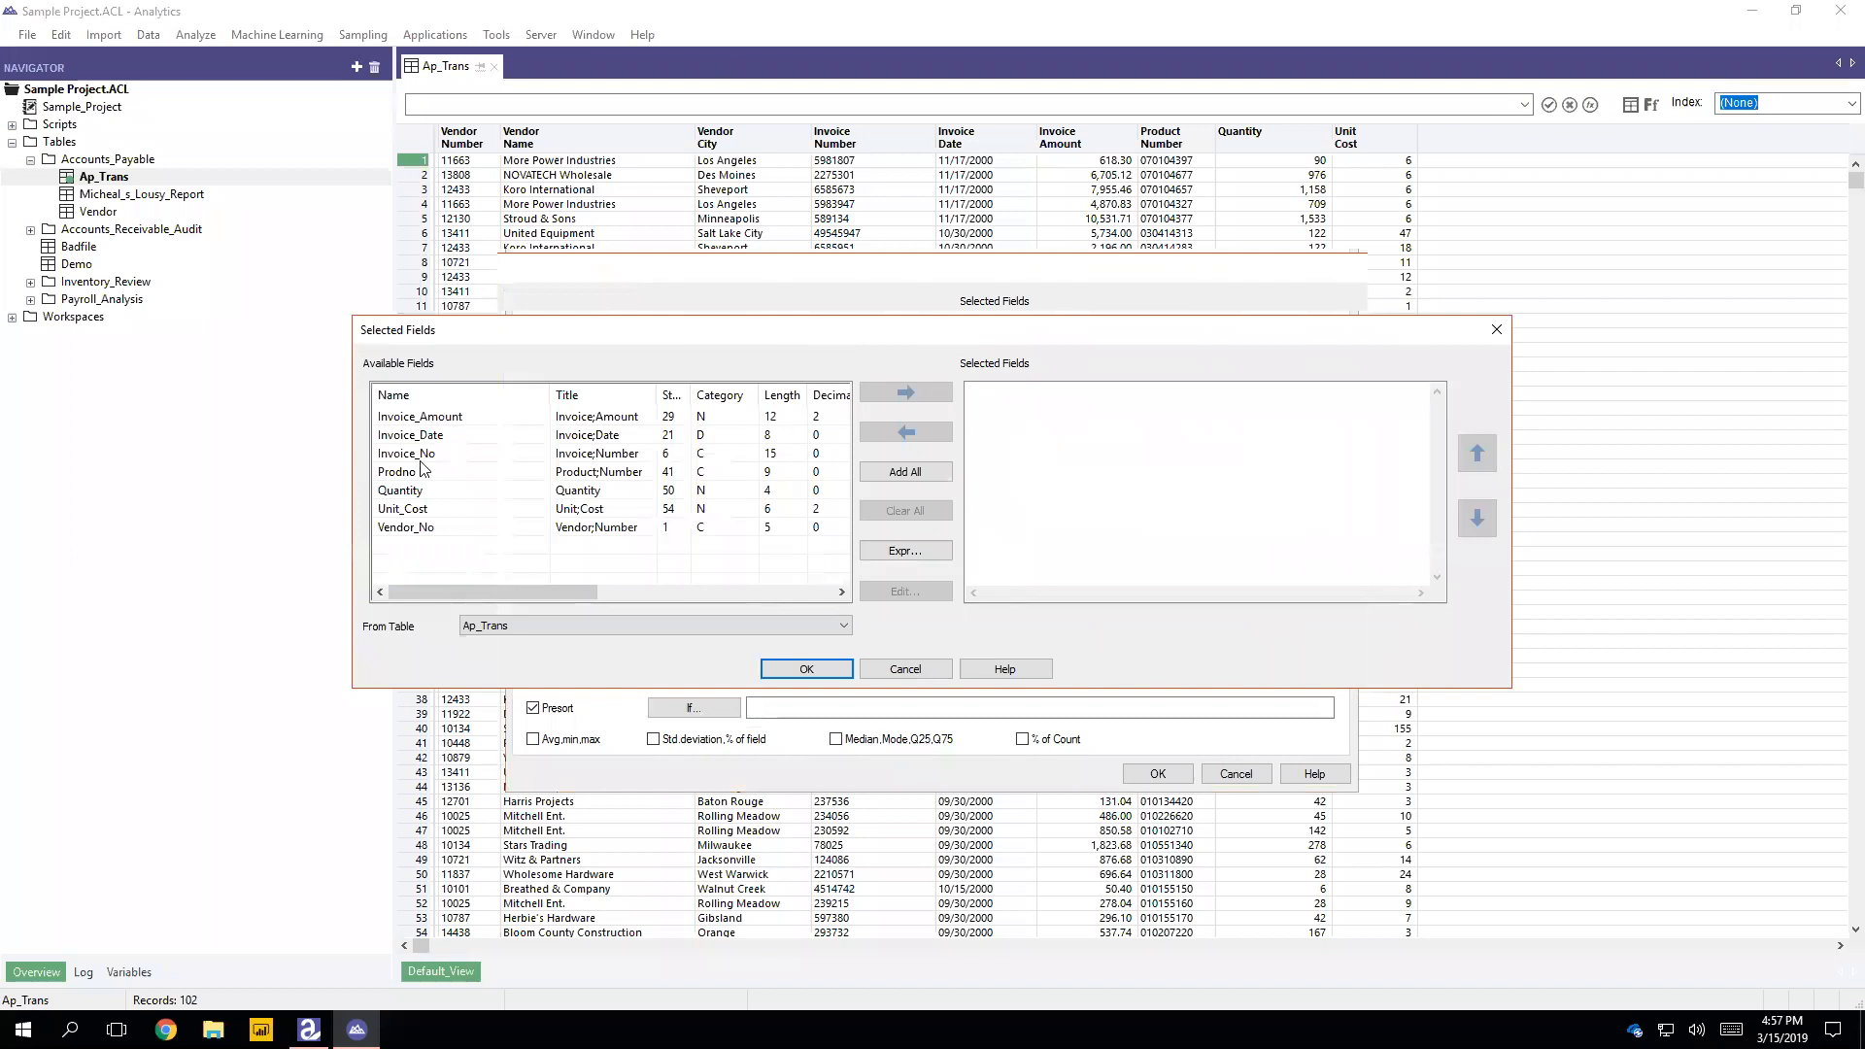
pyautogui.click(406, 526)
pyautogui.click(905, 392)
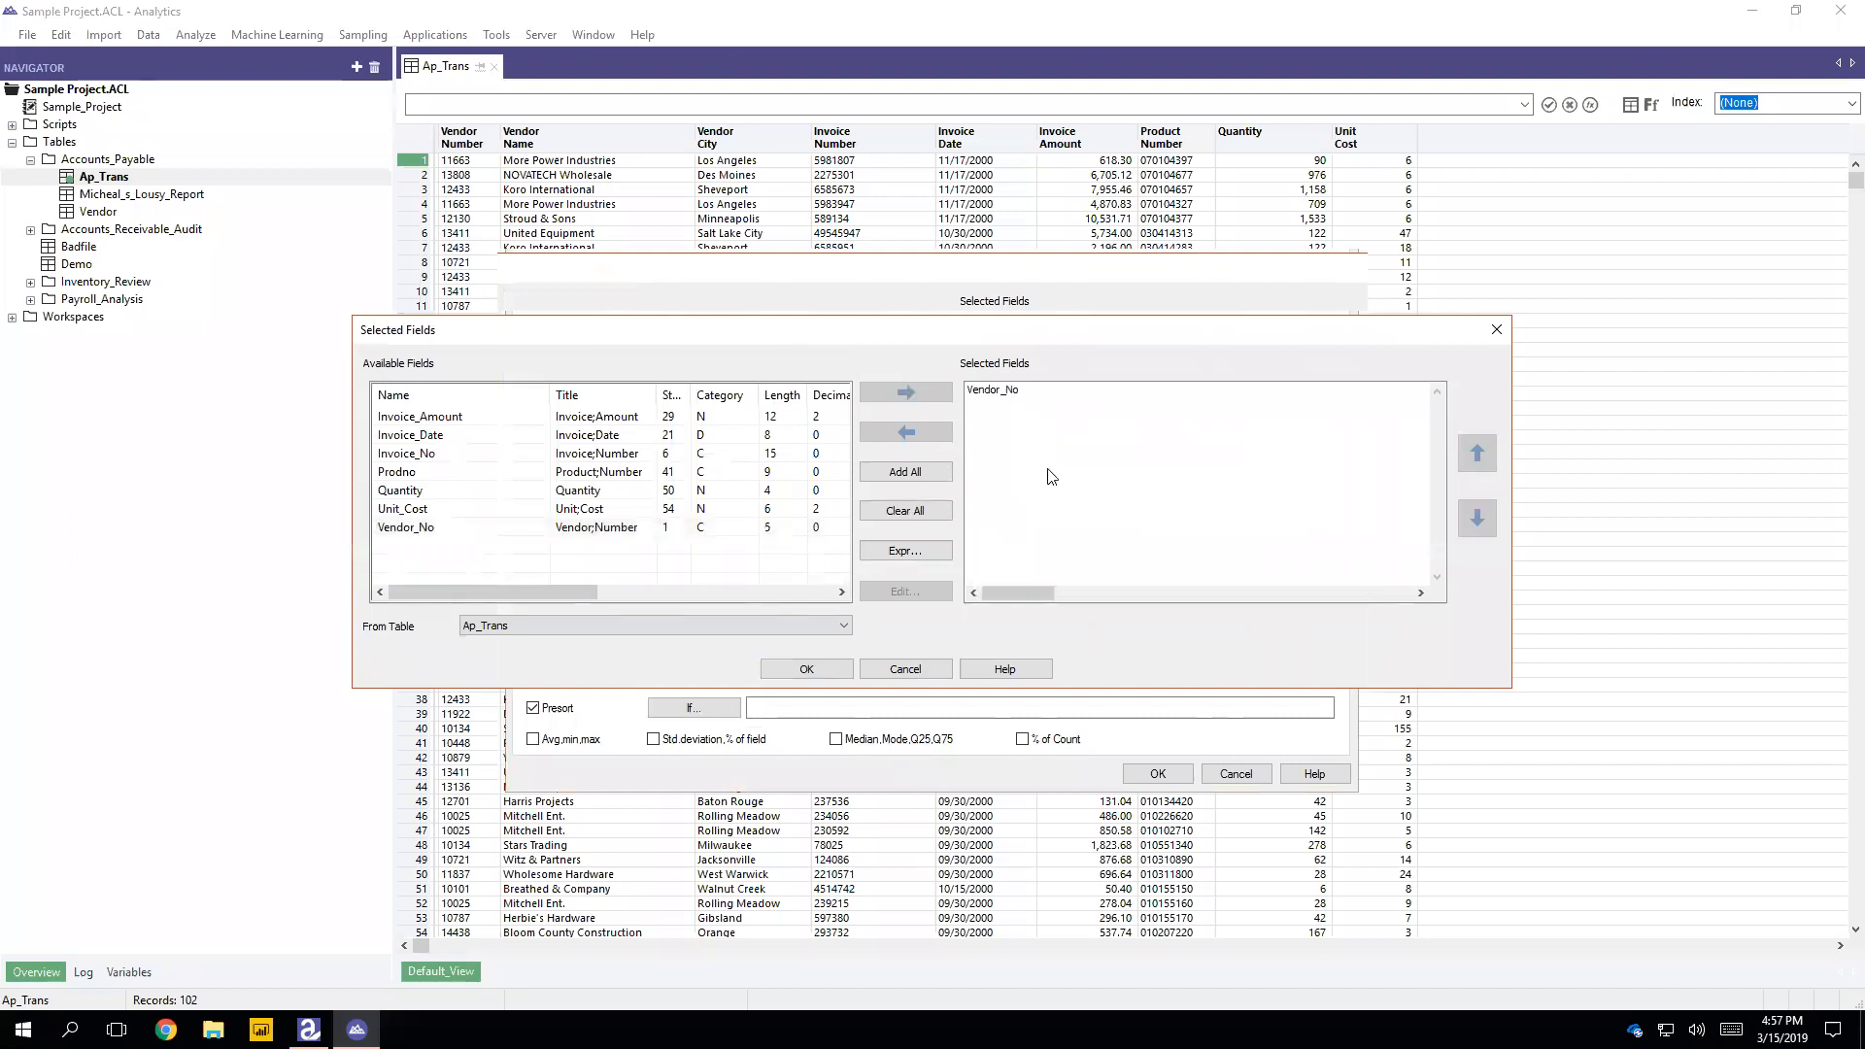
pyautogui.click(831, 668)
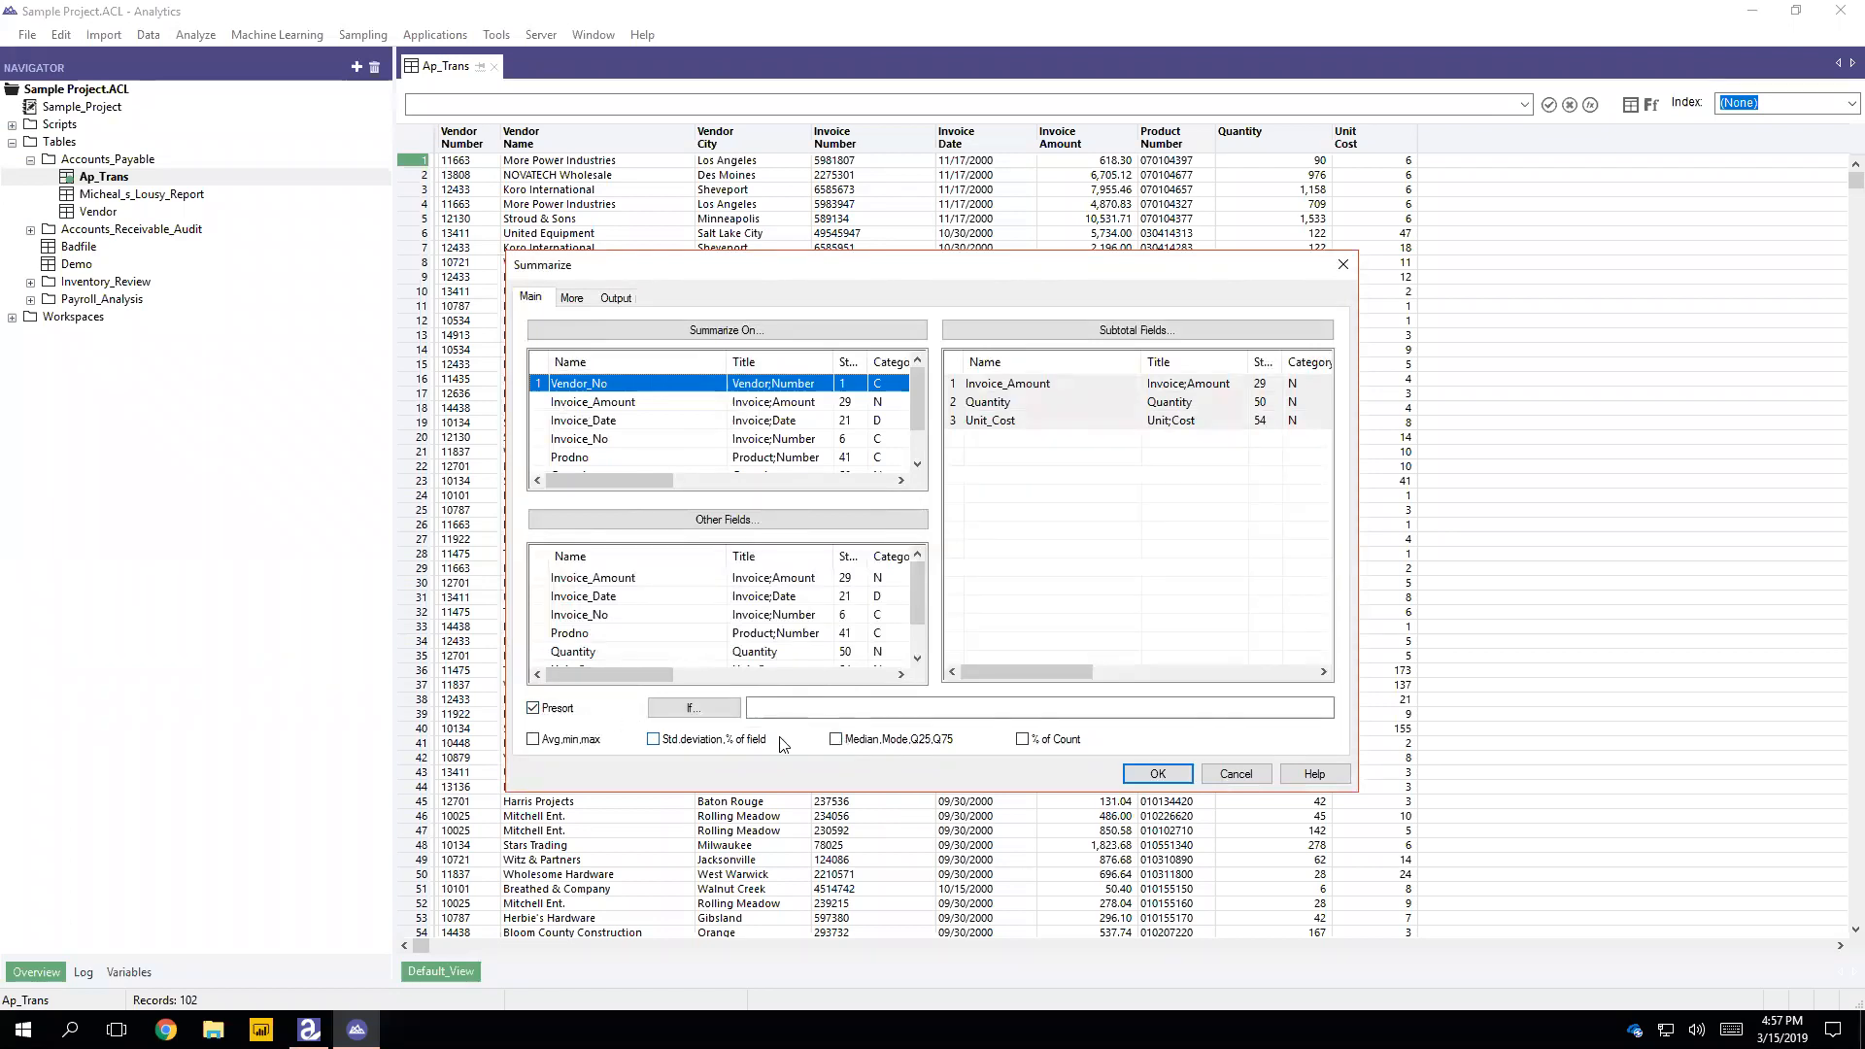
# Step: Name the output ACL table SUMVEN and run the summarize
pyautogui.click(614, 300)
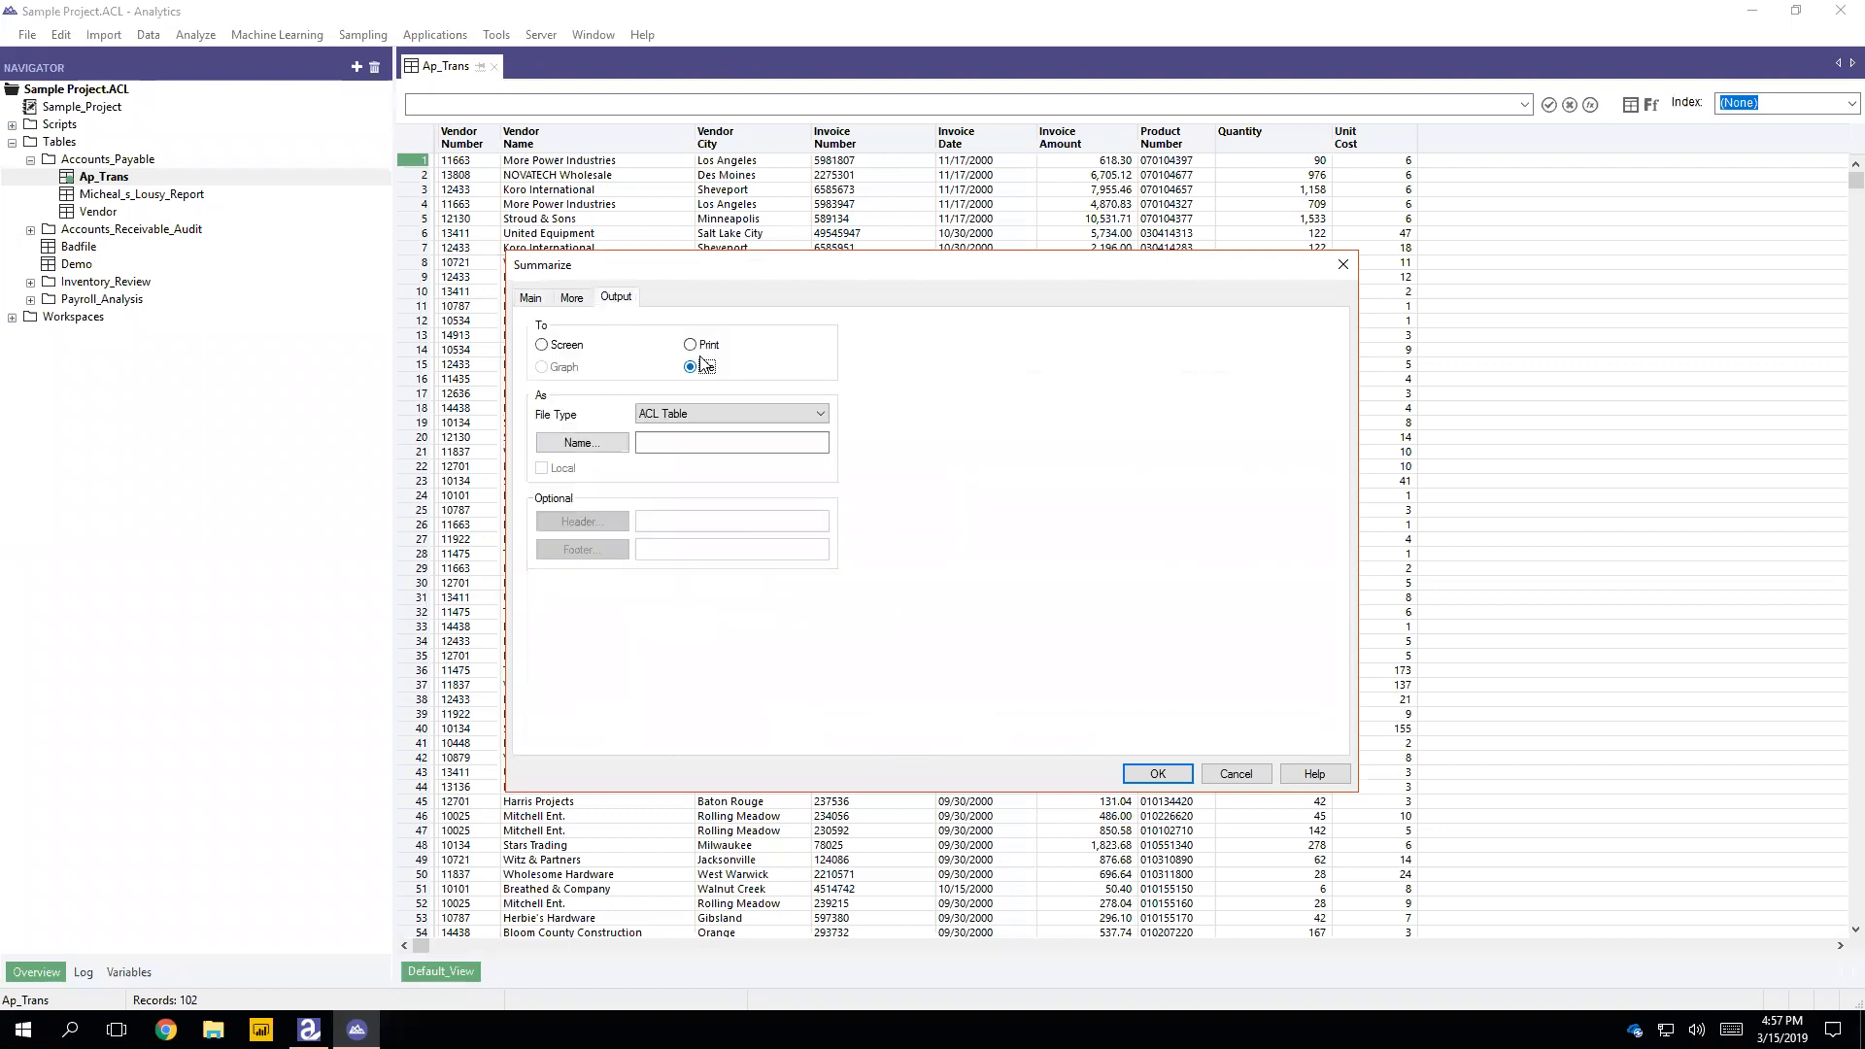
pyautogui.click(649, 444)
pyautogui.click(575, 298)
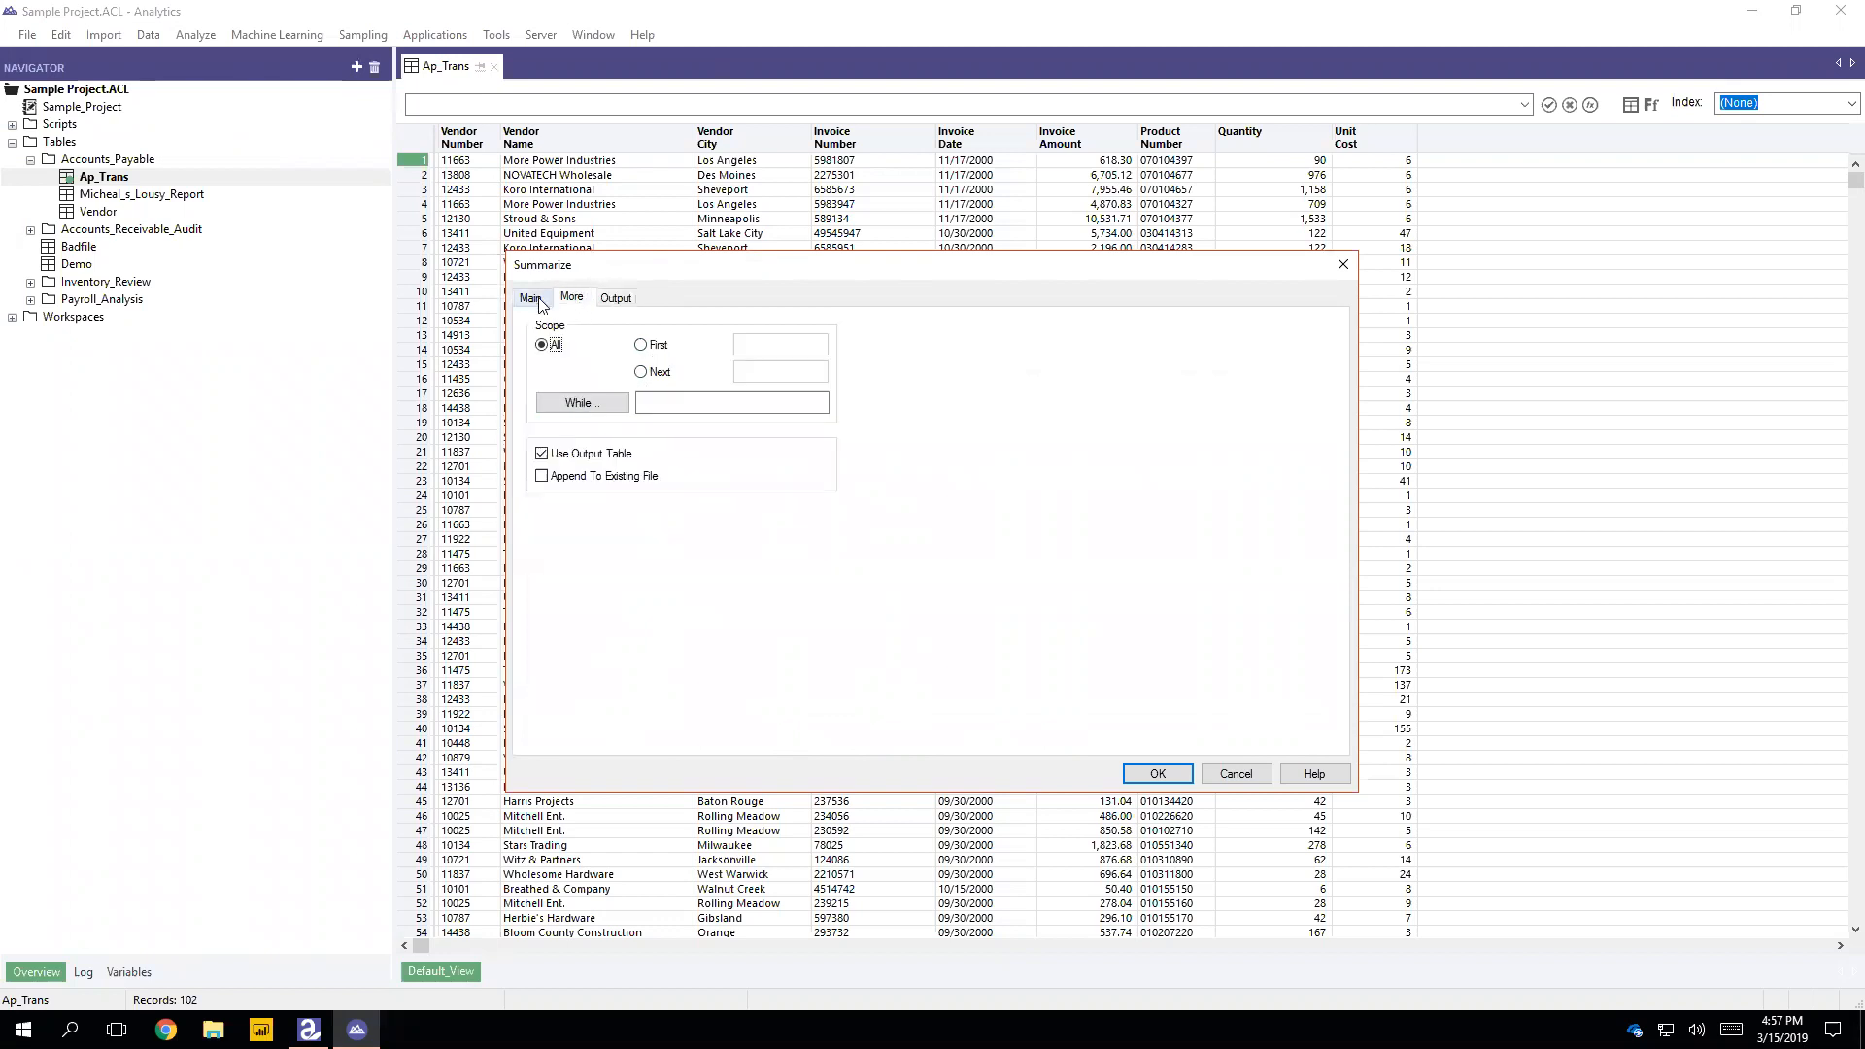
pyautogui.click(534, 299)
pyautogui.click(1192, 774)
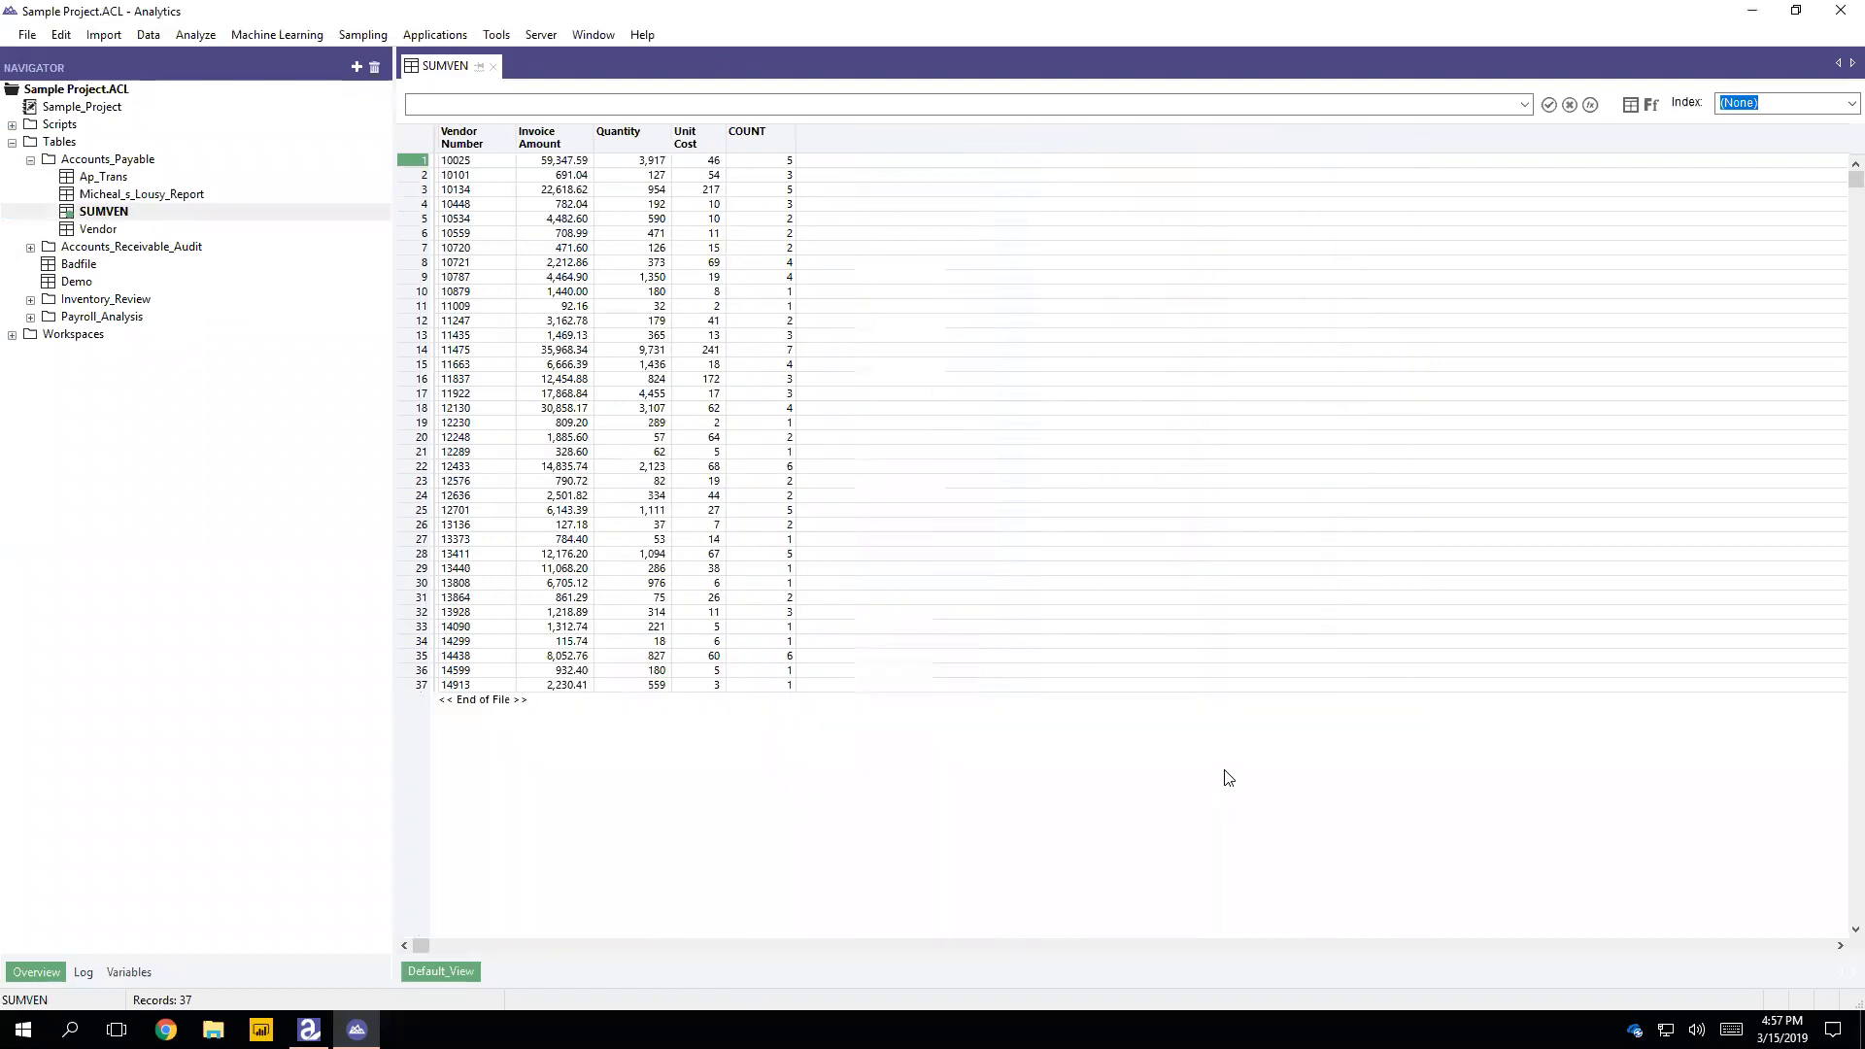
# Step: Open the table layout of SUMVEN and sort its fields by start position
pyautogui.click(136, 213)
pyautogui.click(137, 215)
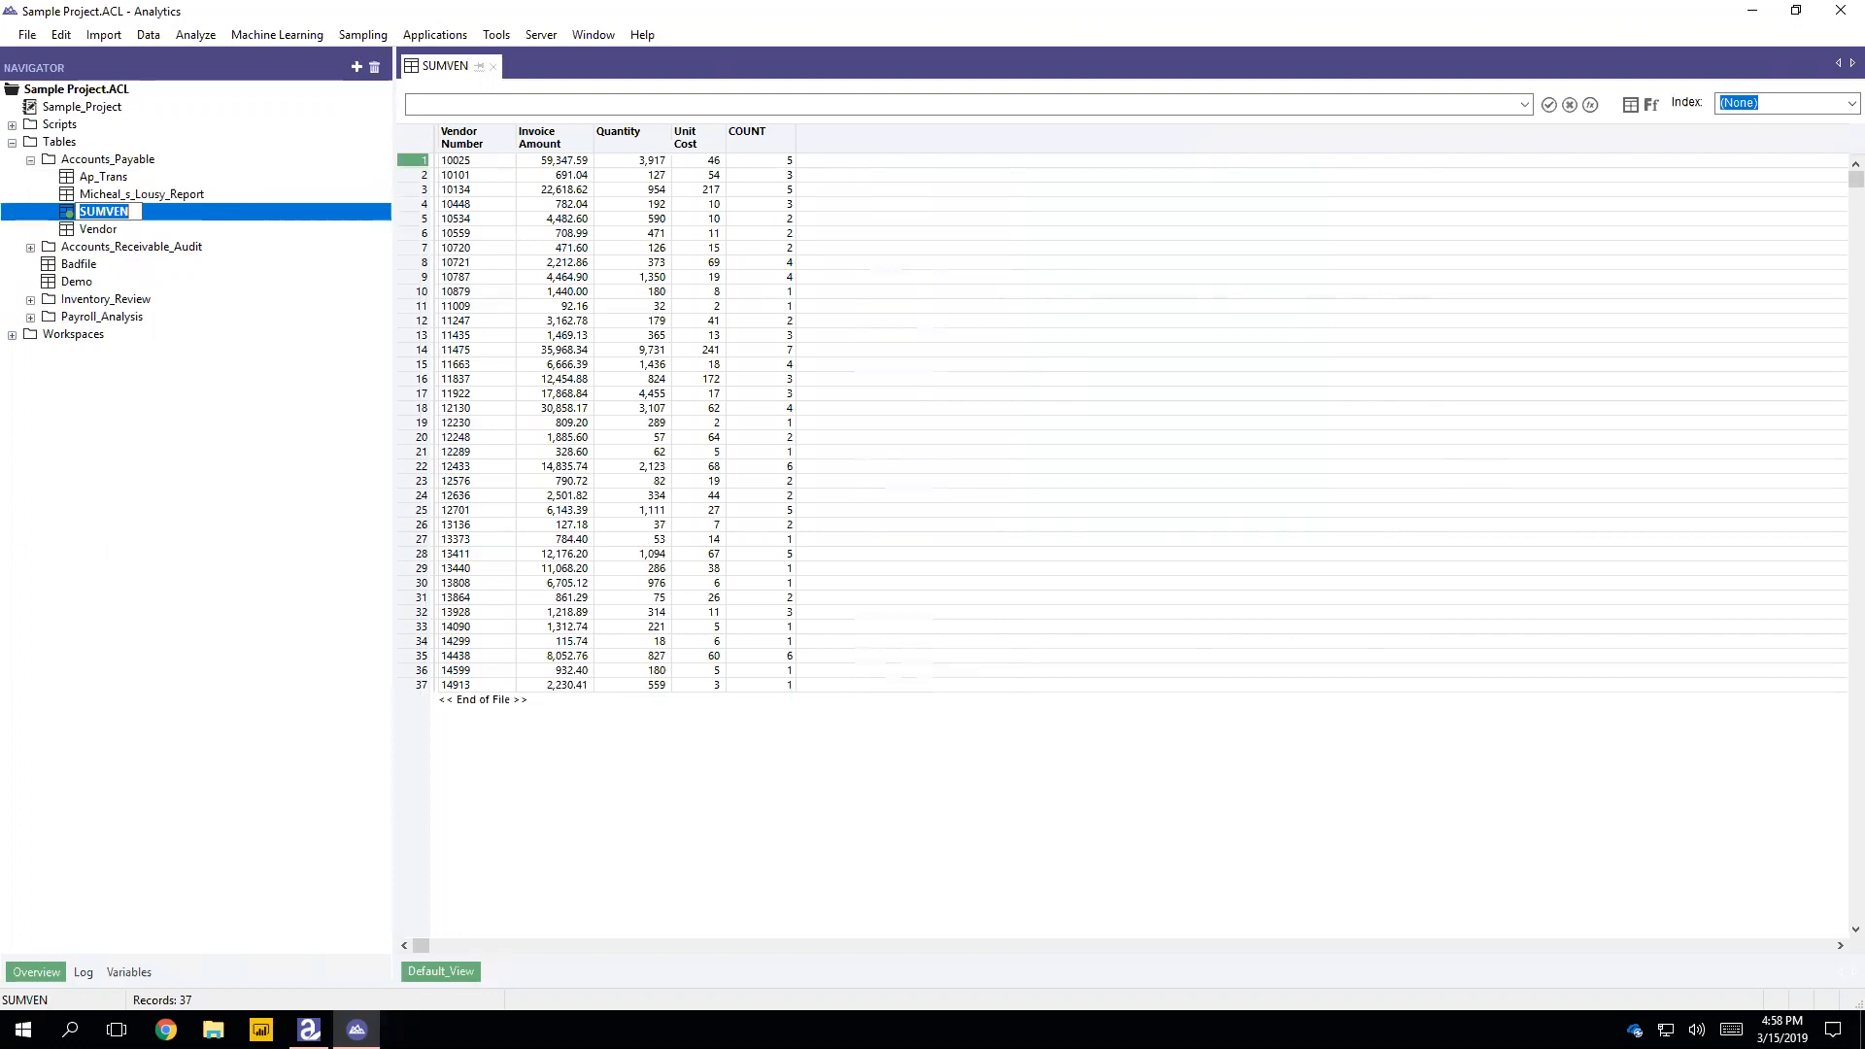
pyautogui.click(1634, 107)
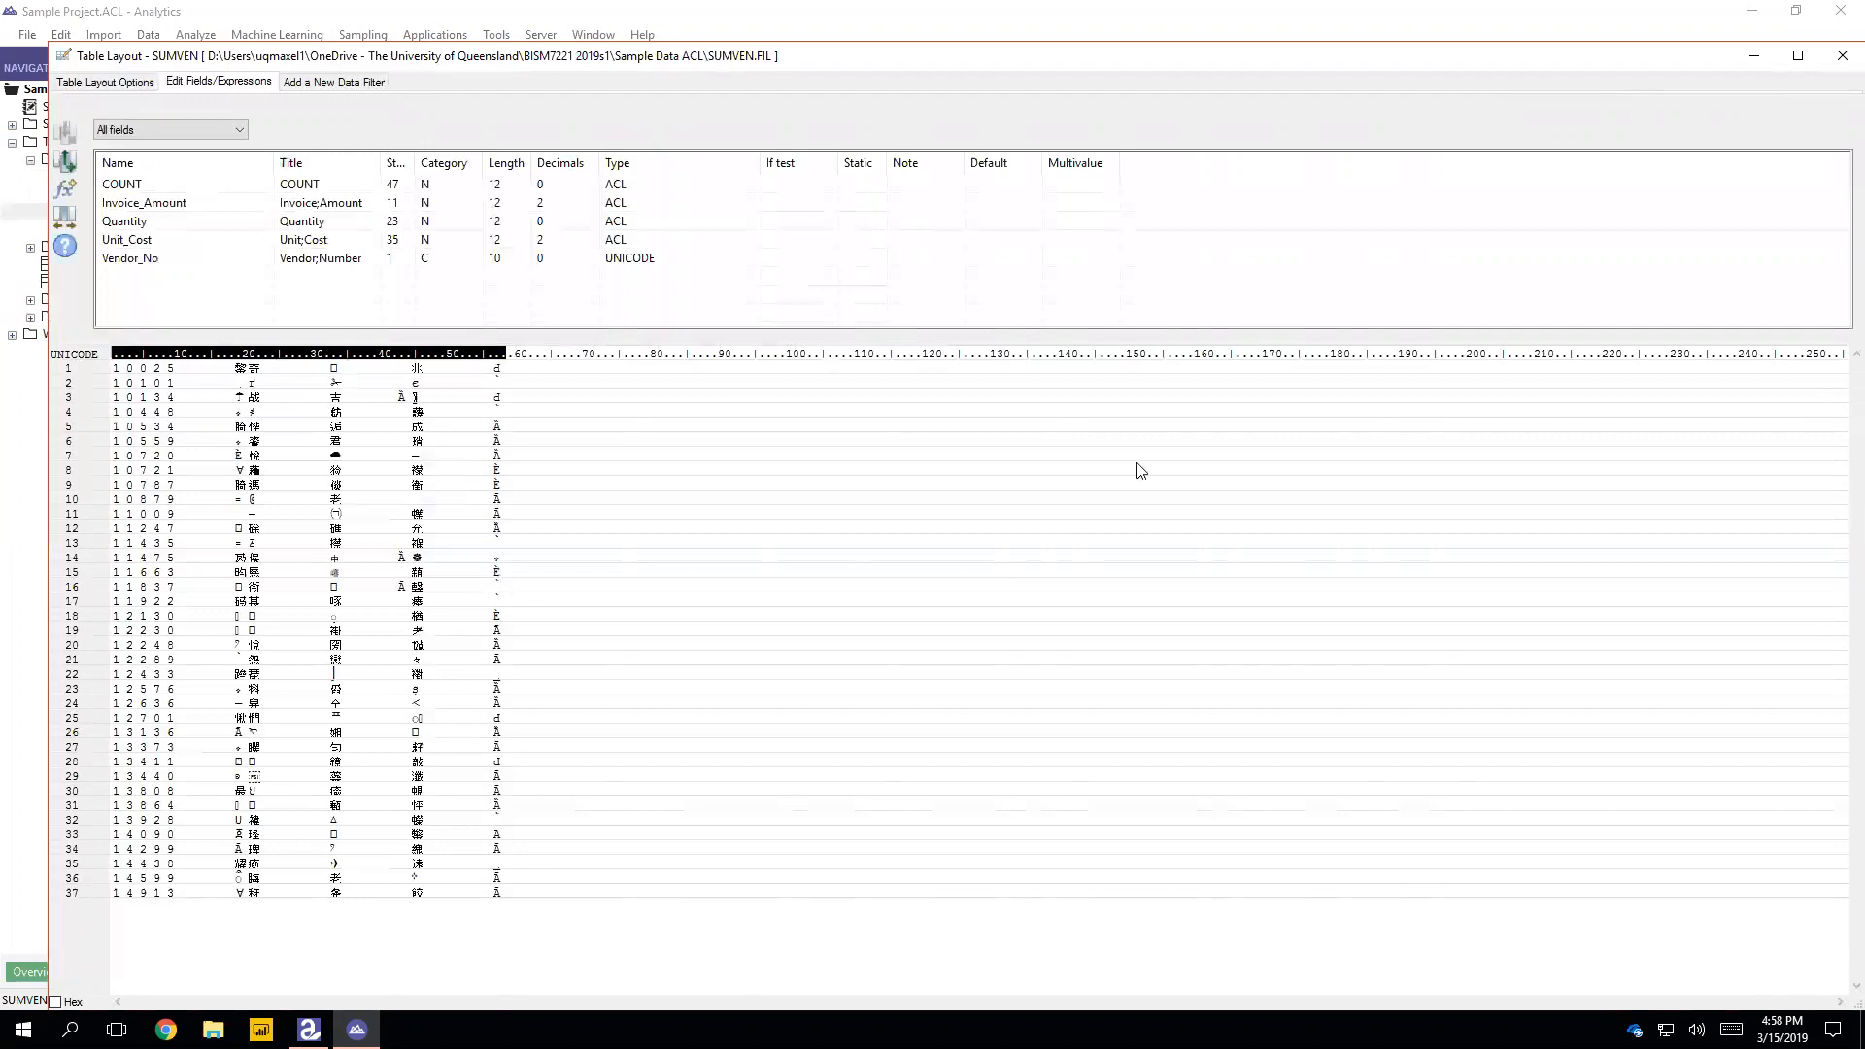
pyautogui.click(642, 187)
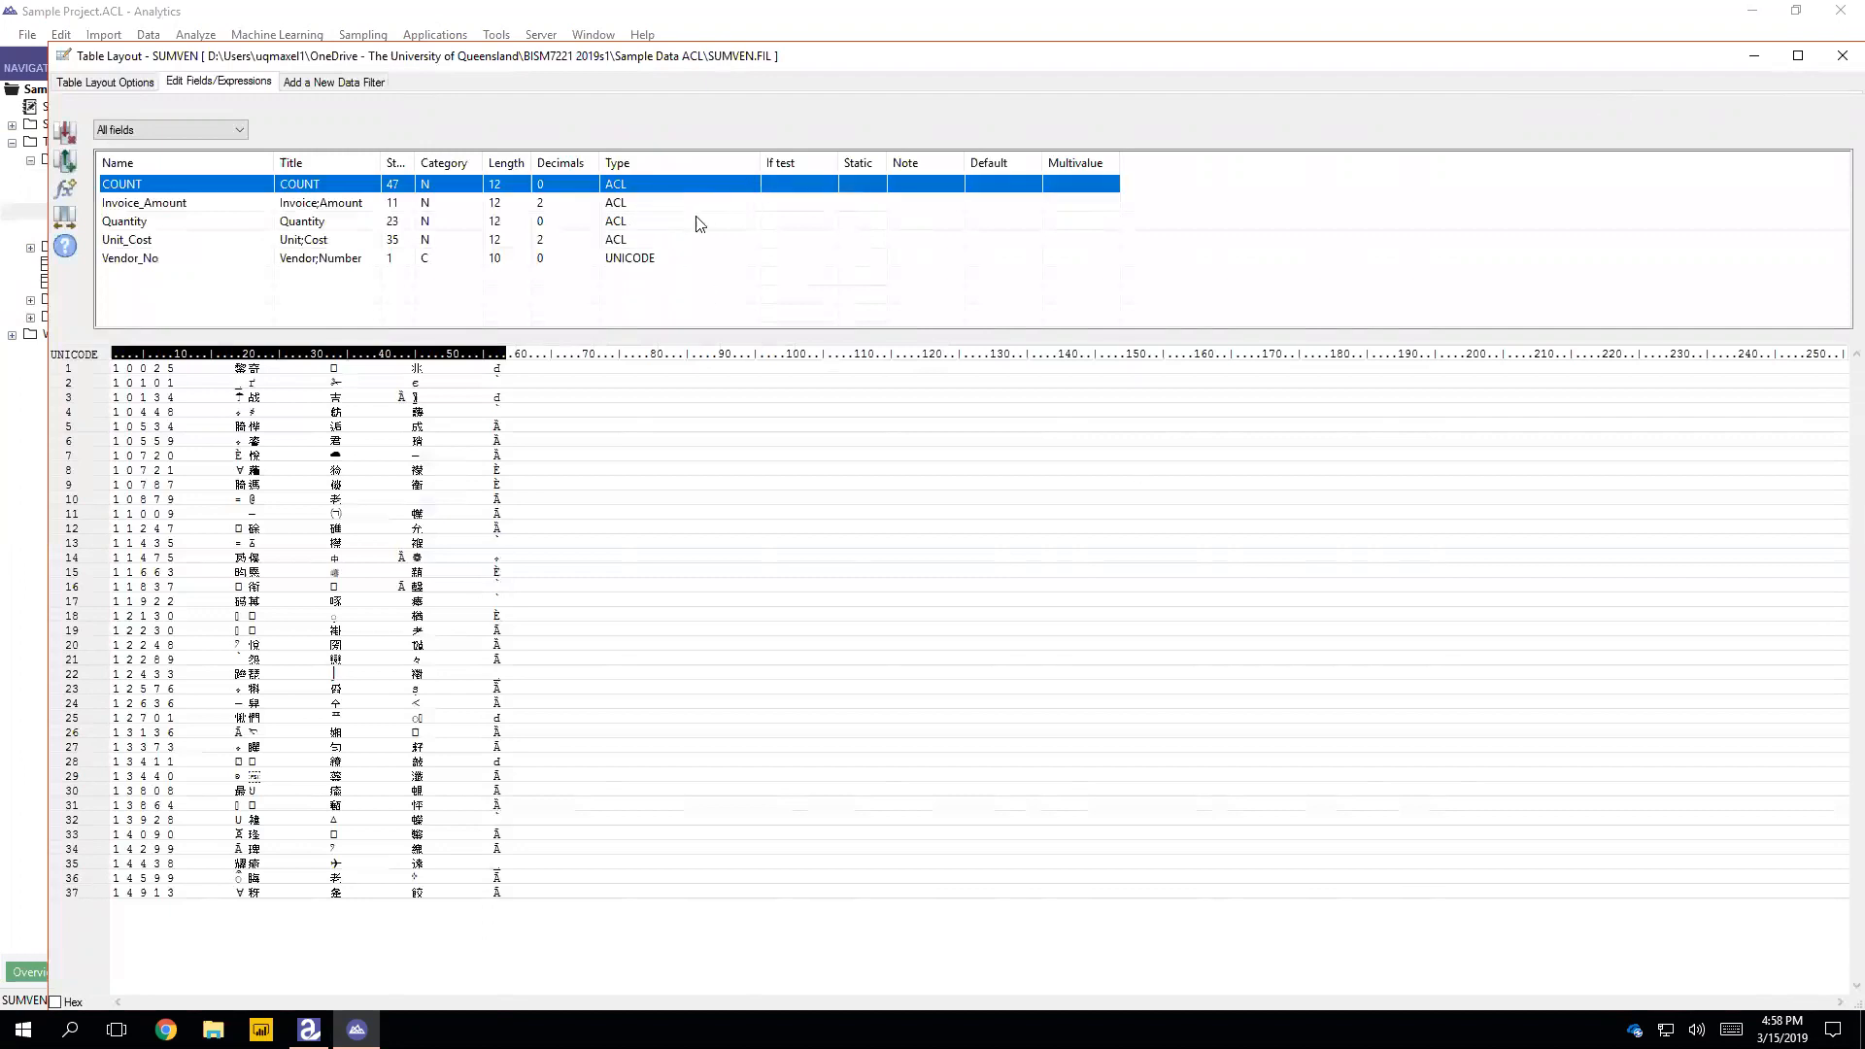
pyautogui.click(400, 162)
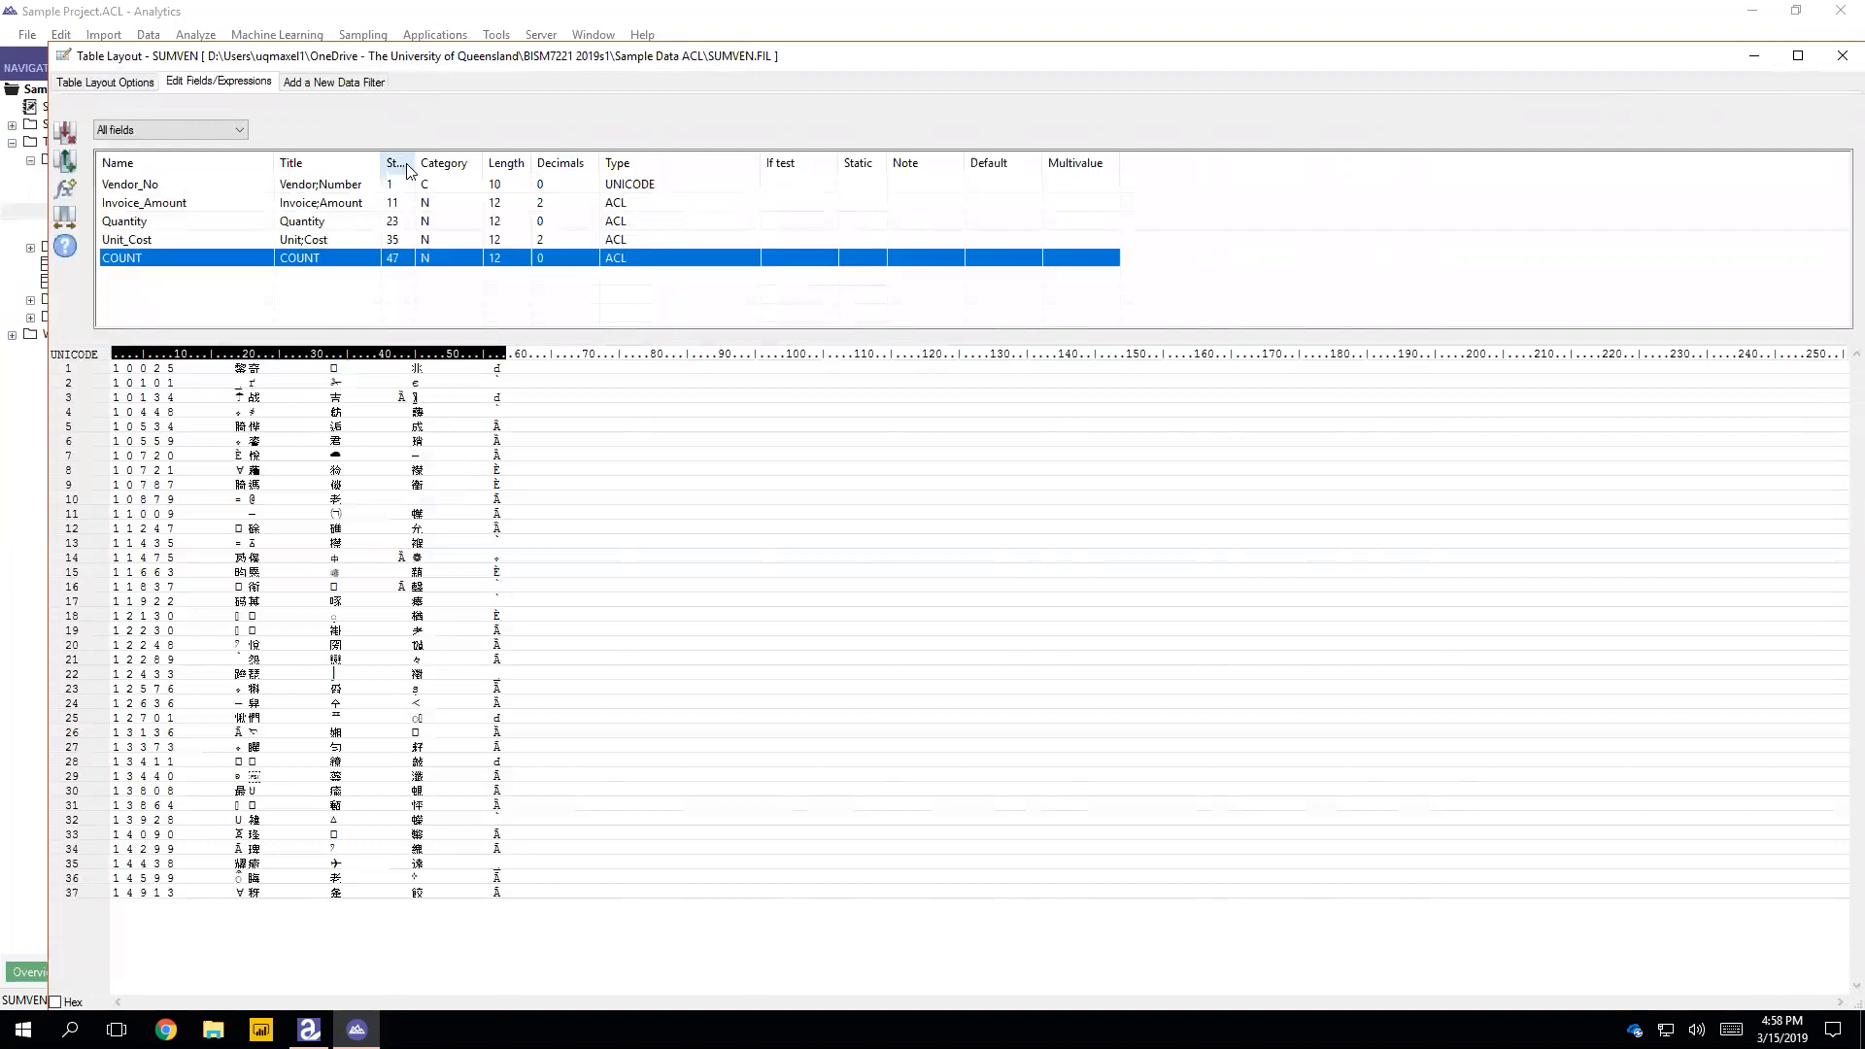
# Step: Examine the titles and data categories of the SUMVEN fields, from Vendor_No through COUNT
pyautogui.click(342, 186)
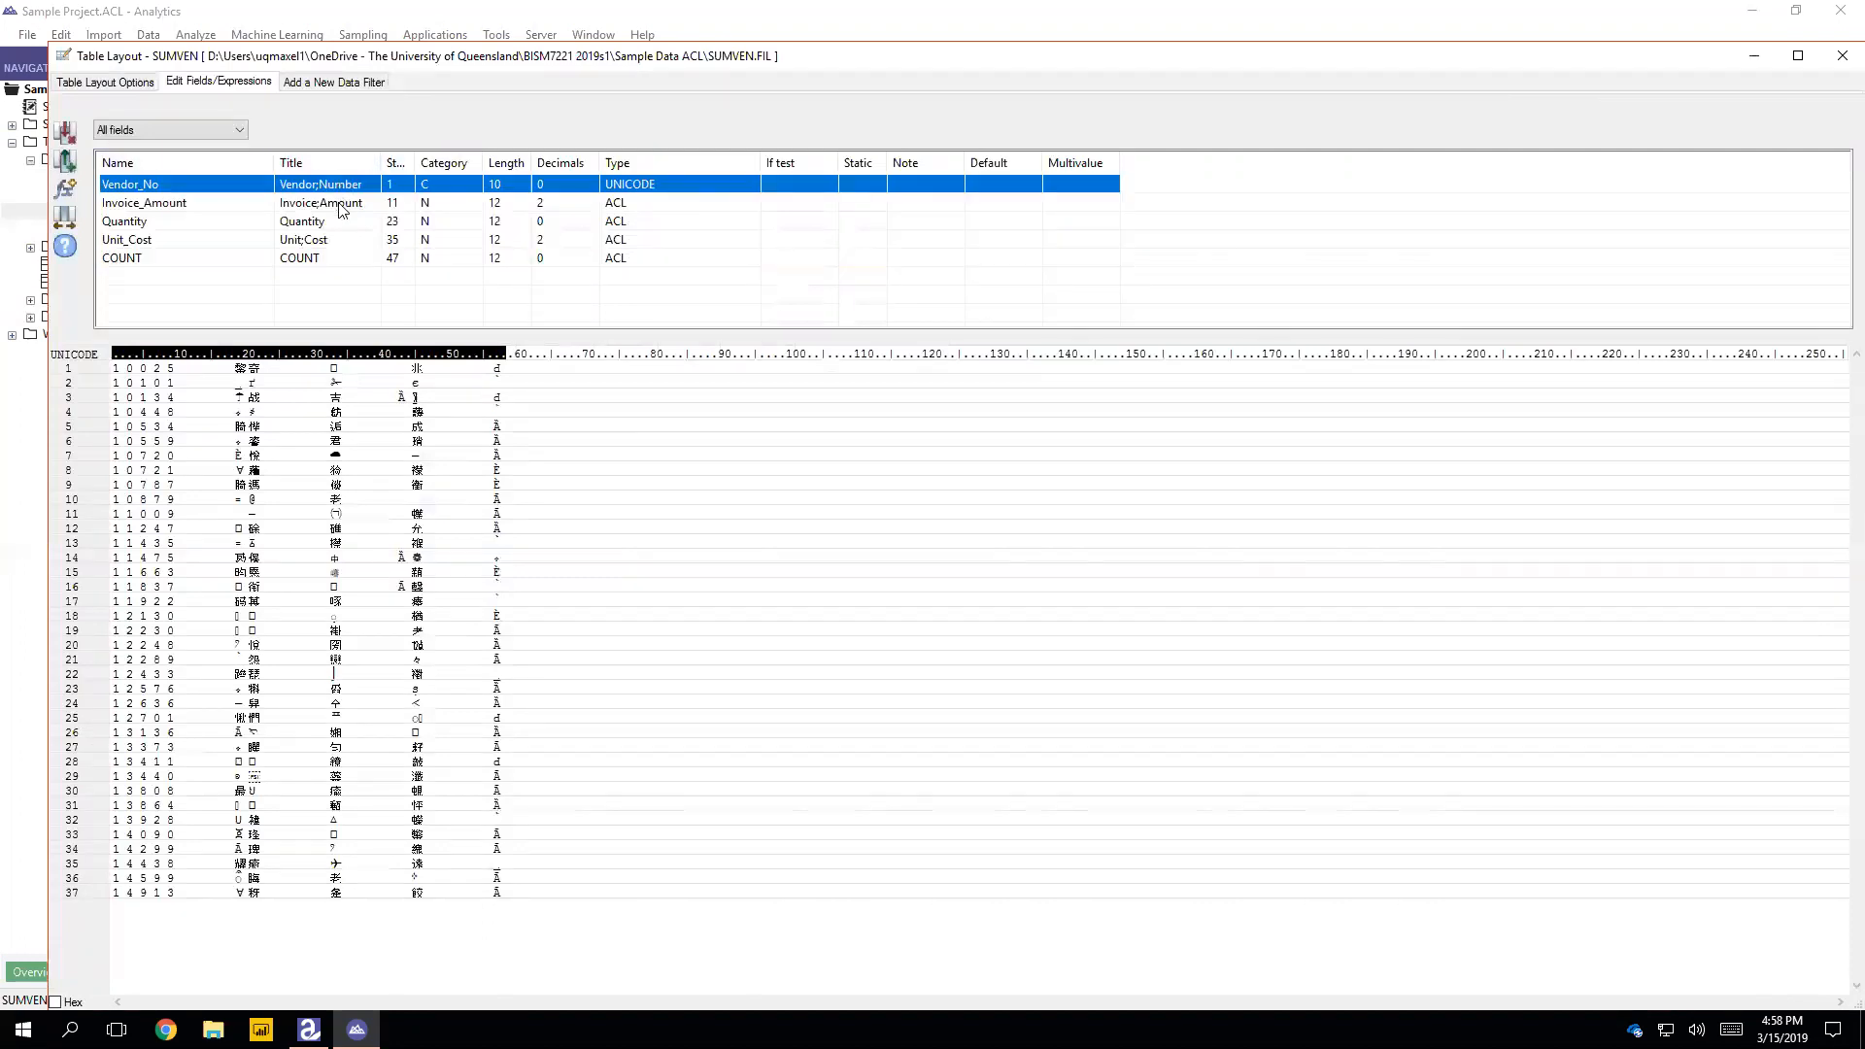
pyautogui.click(342, 204)
pyautogui.click(342, 221)
pyautogui.click(342, 240)
pyautogui.click(342, 258)
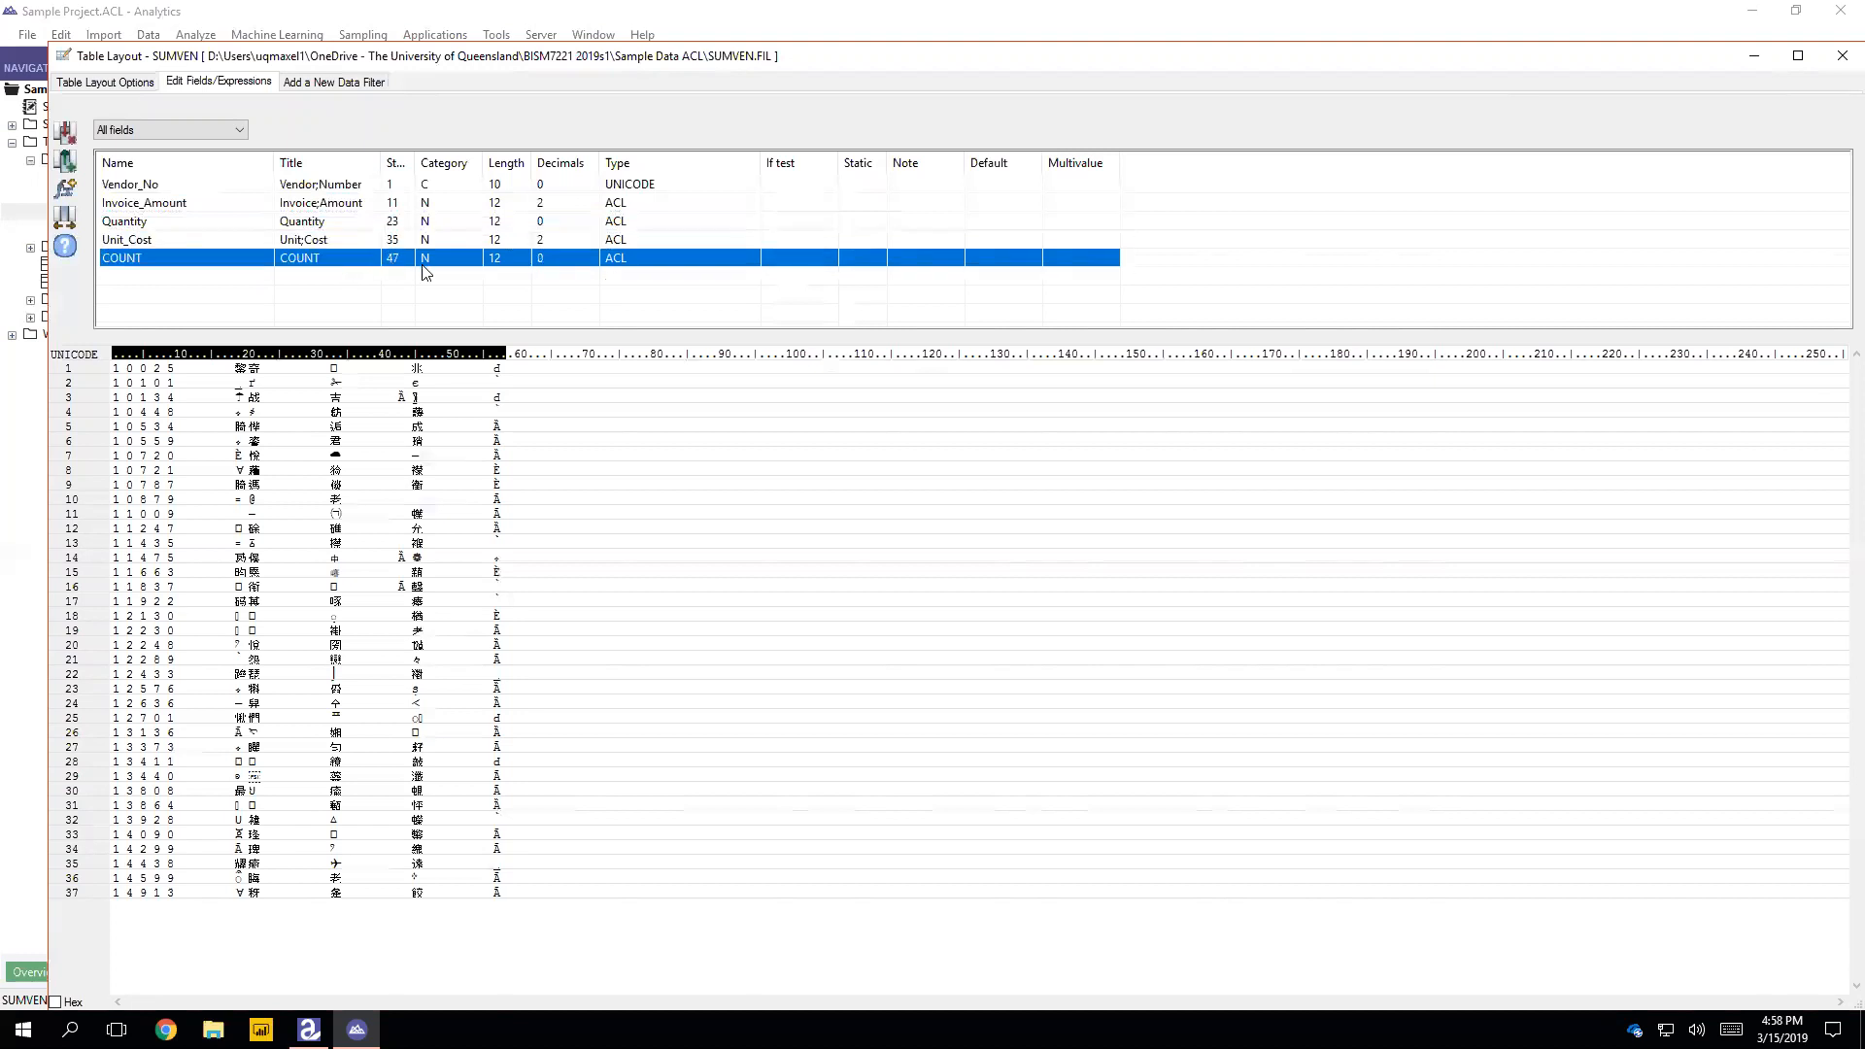
pyautogui.click(445, 204)
pyautogui.click(445, 222)
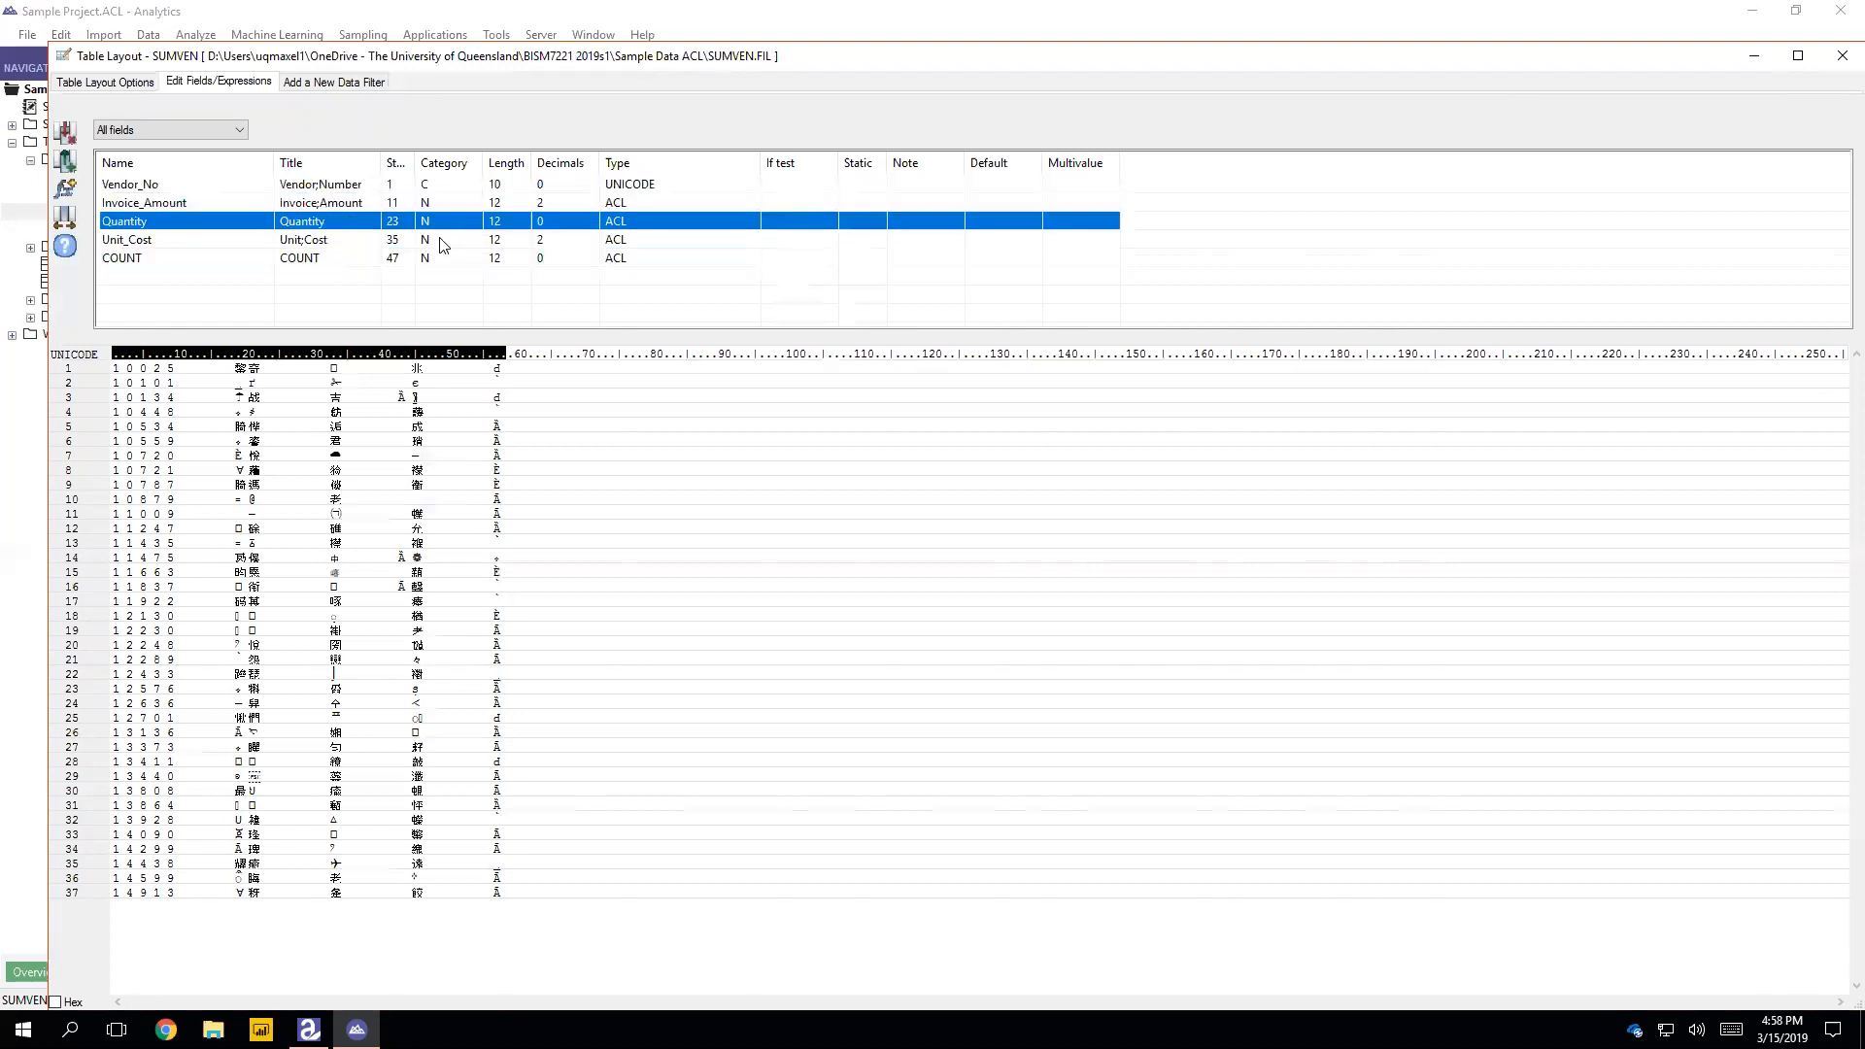
pyautogui.click(445, 240)
pyautogui.click(445, 259)
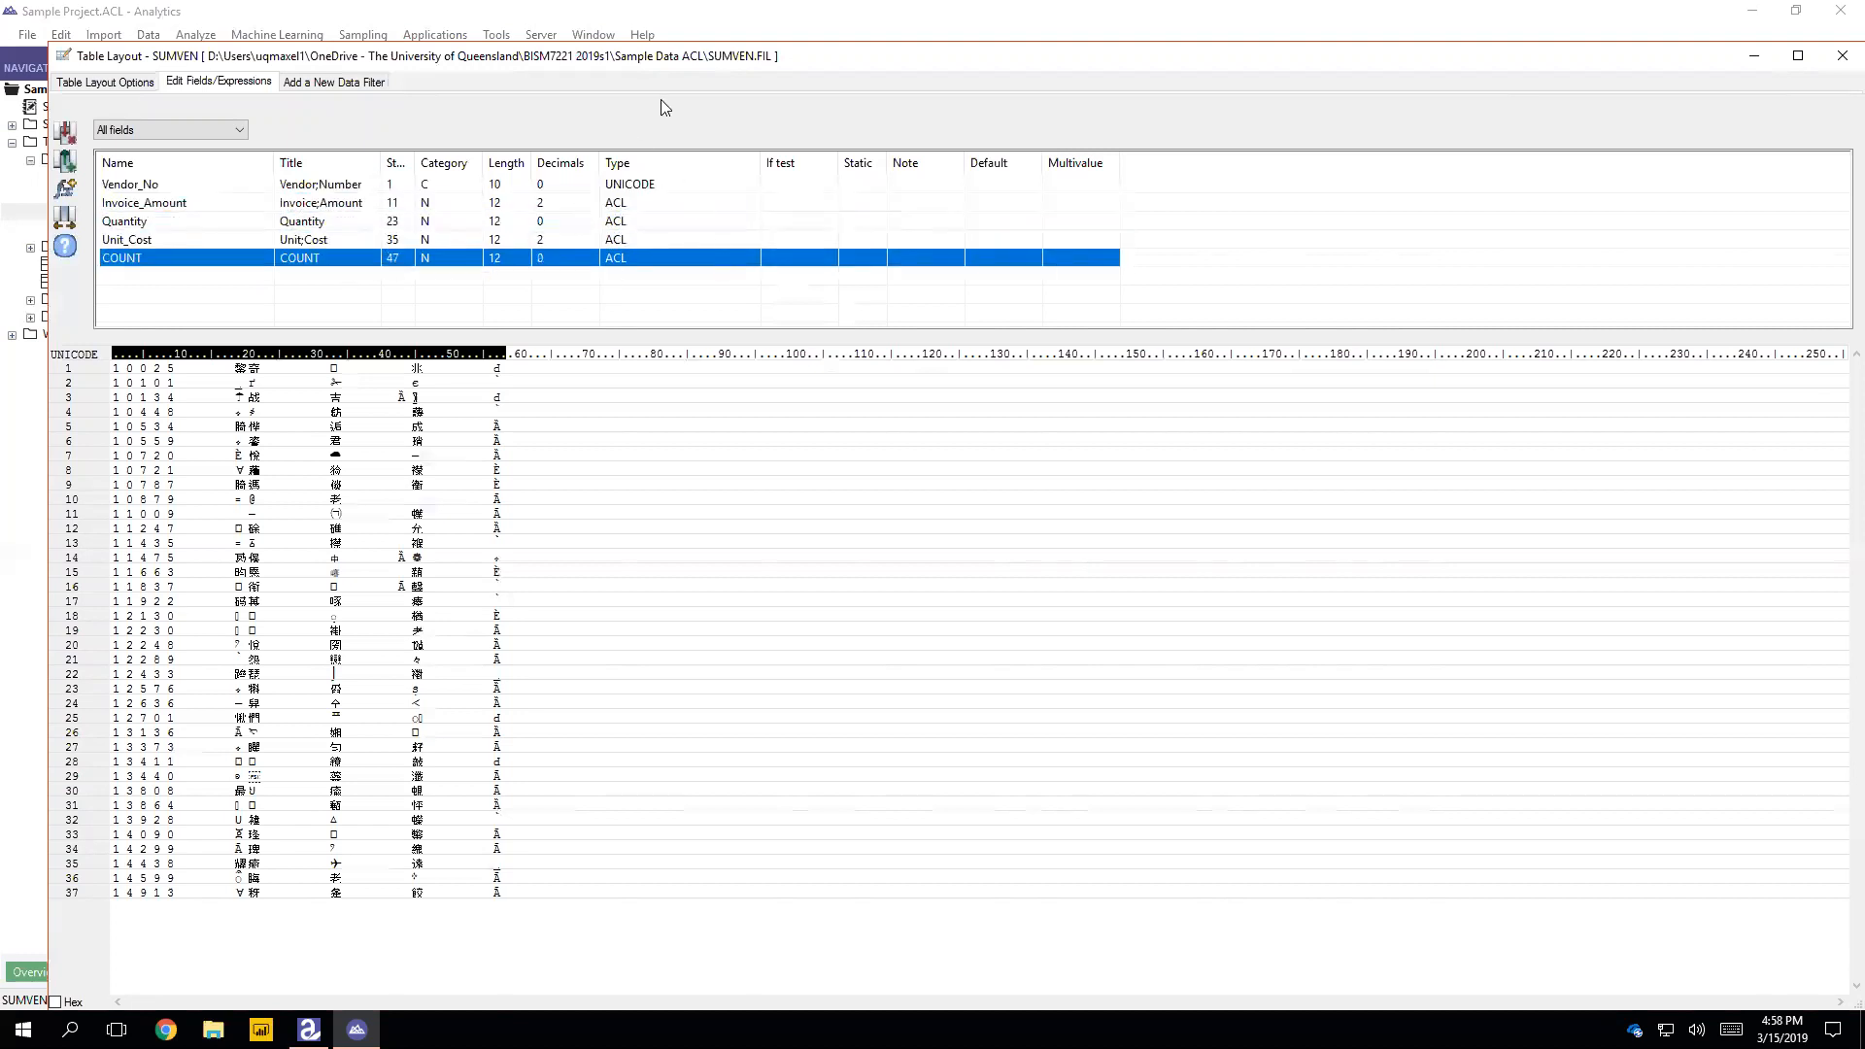
# Step: Close the SUMVEN table layout and set up a record sort of SUMVEN on Invoice_Amount
pyautogui.click(1122, 108)
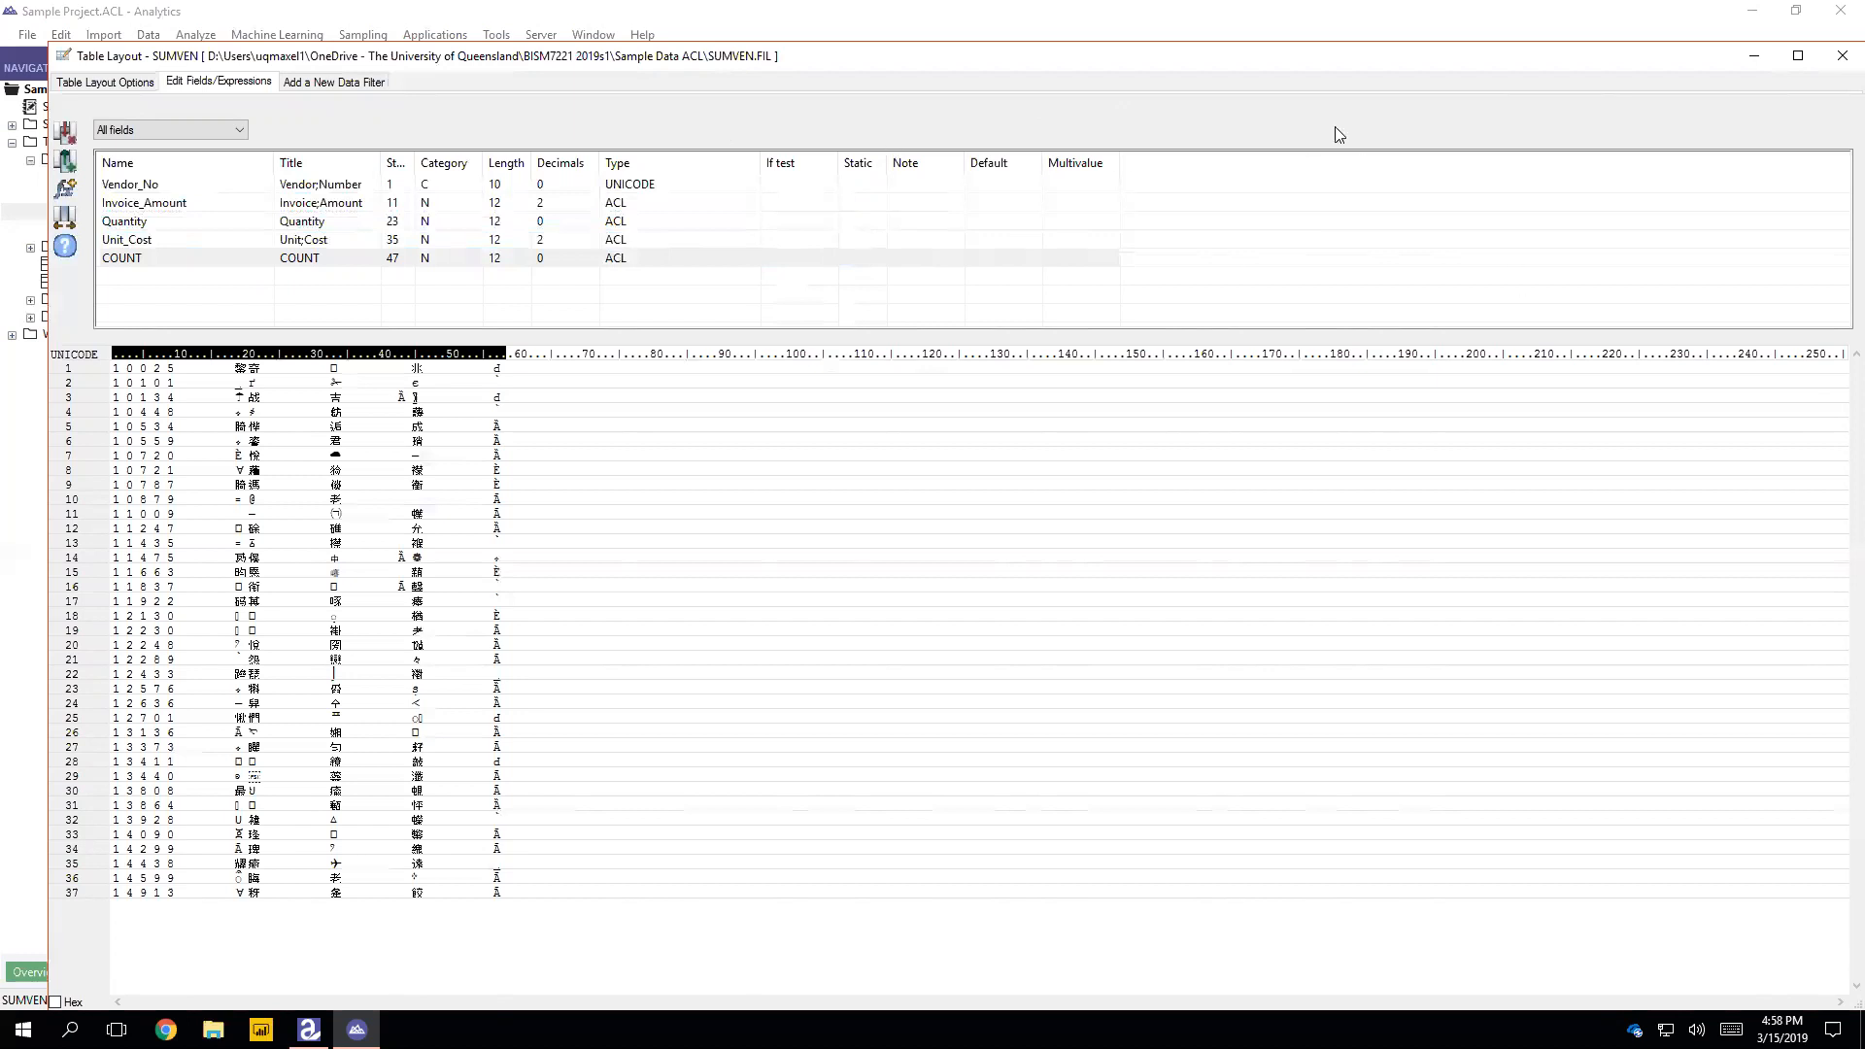
pyautogui.click(1840, 58)
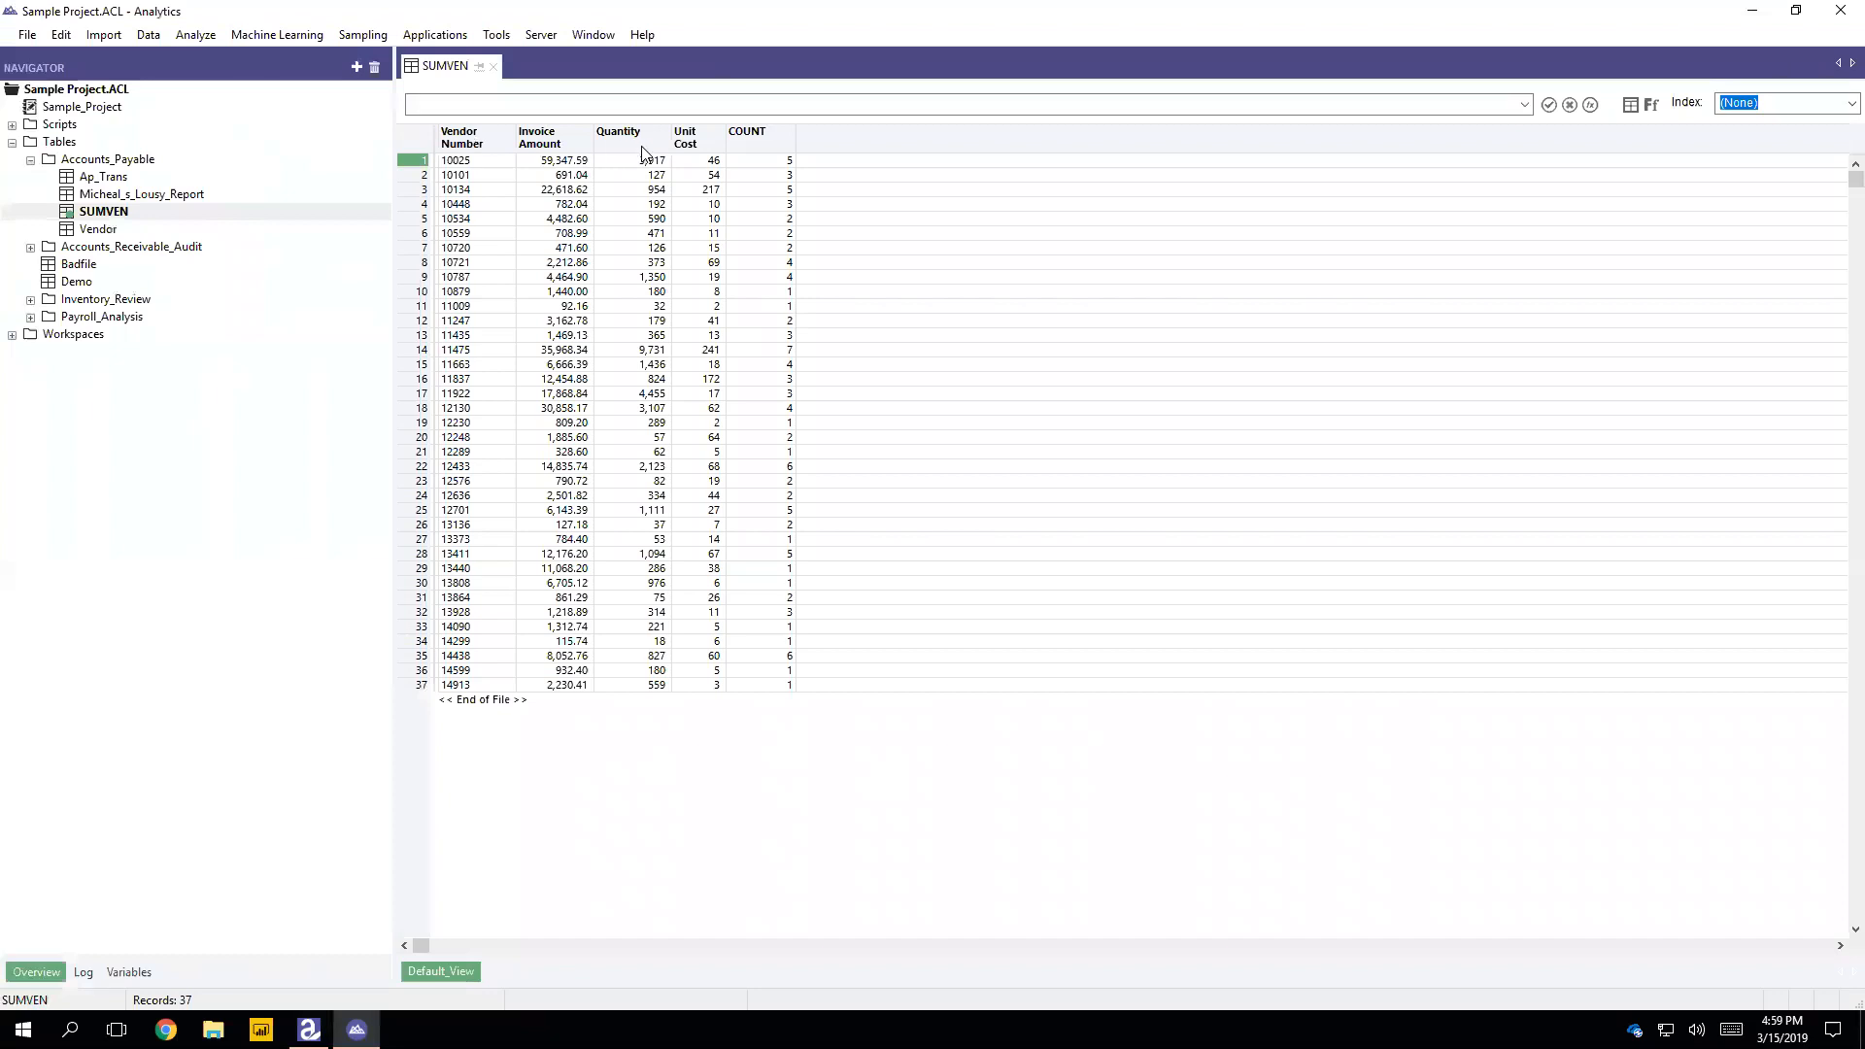
pyautogui.click(560, 146)
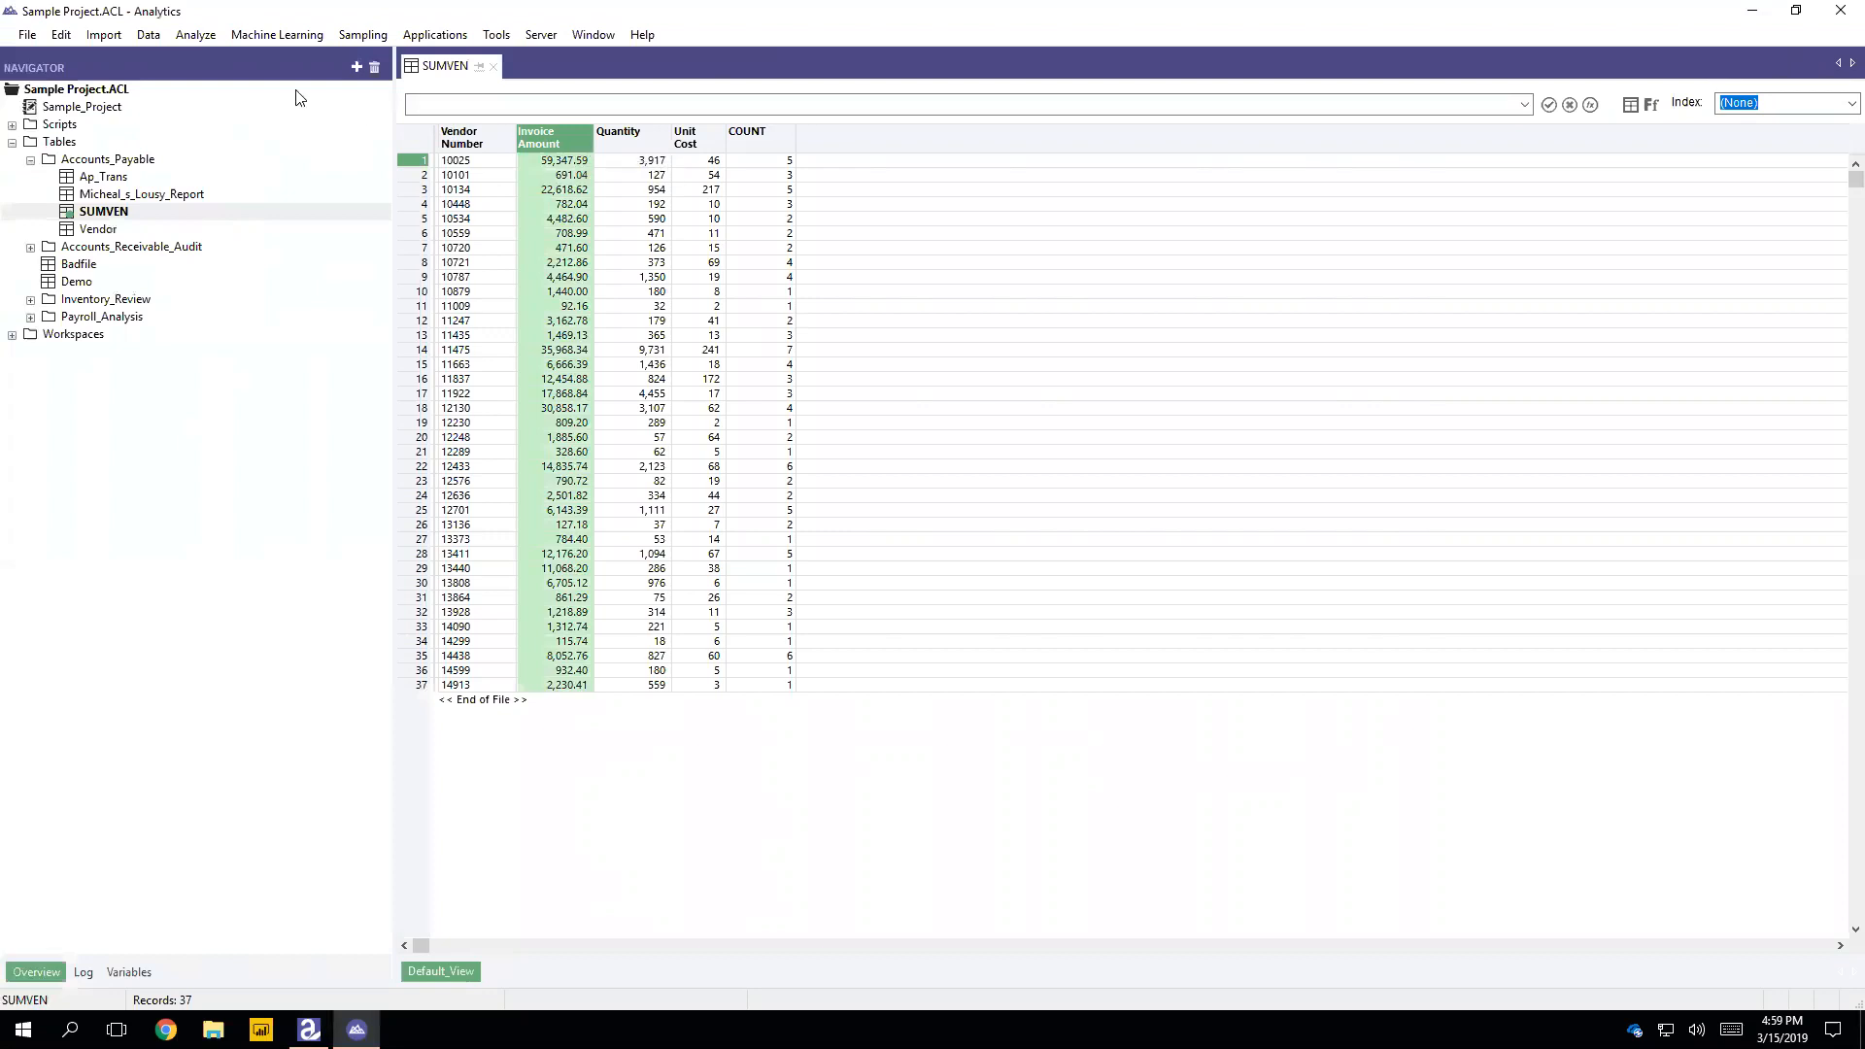
pyautogui.click(139, 35)
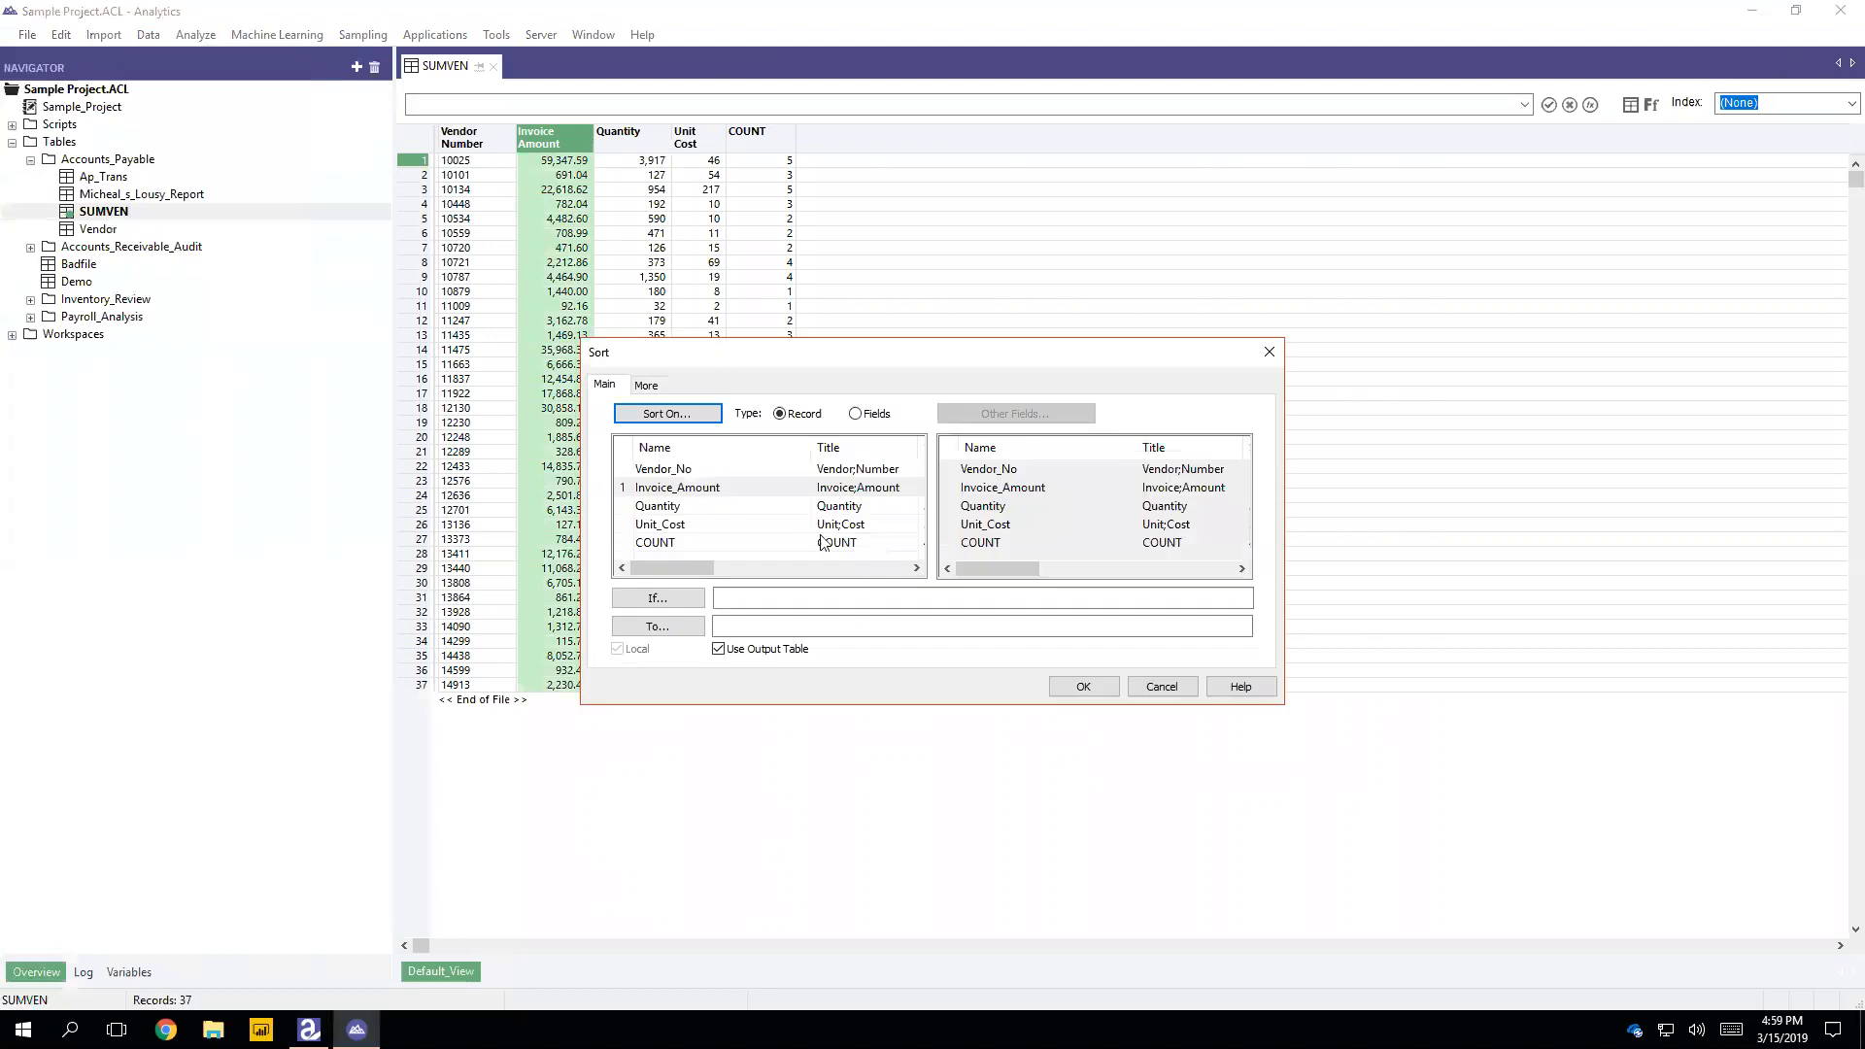
pyautogui.click(634, 489)
pyautogui.click(636, 505)
pyautogui.click(635, 488)
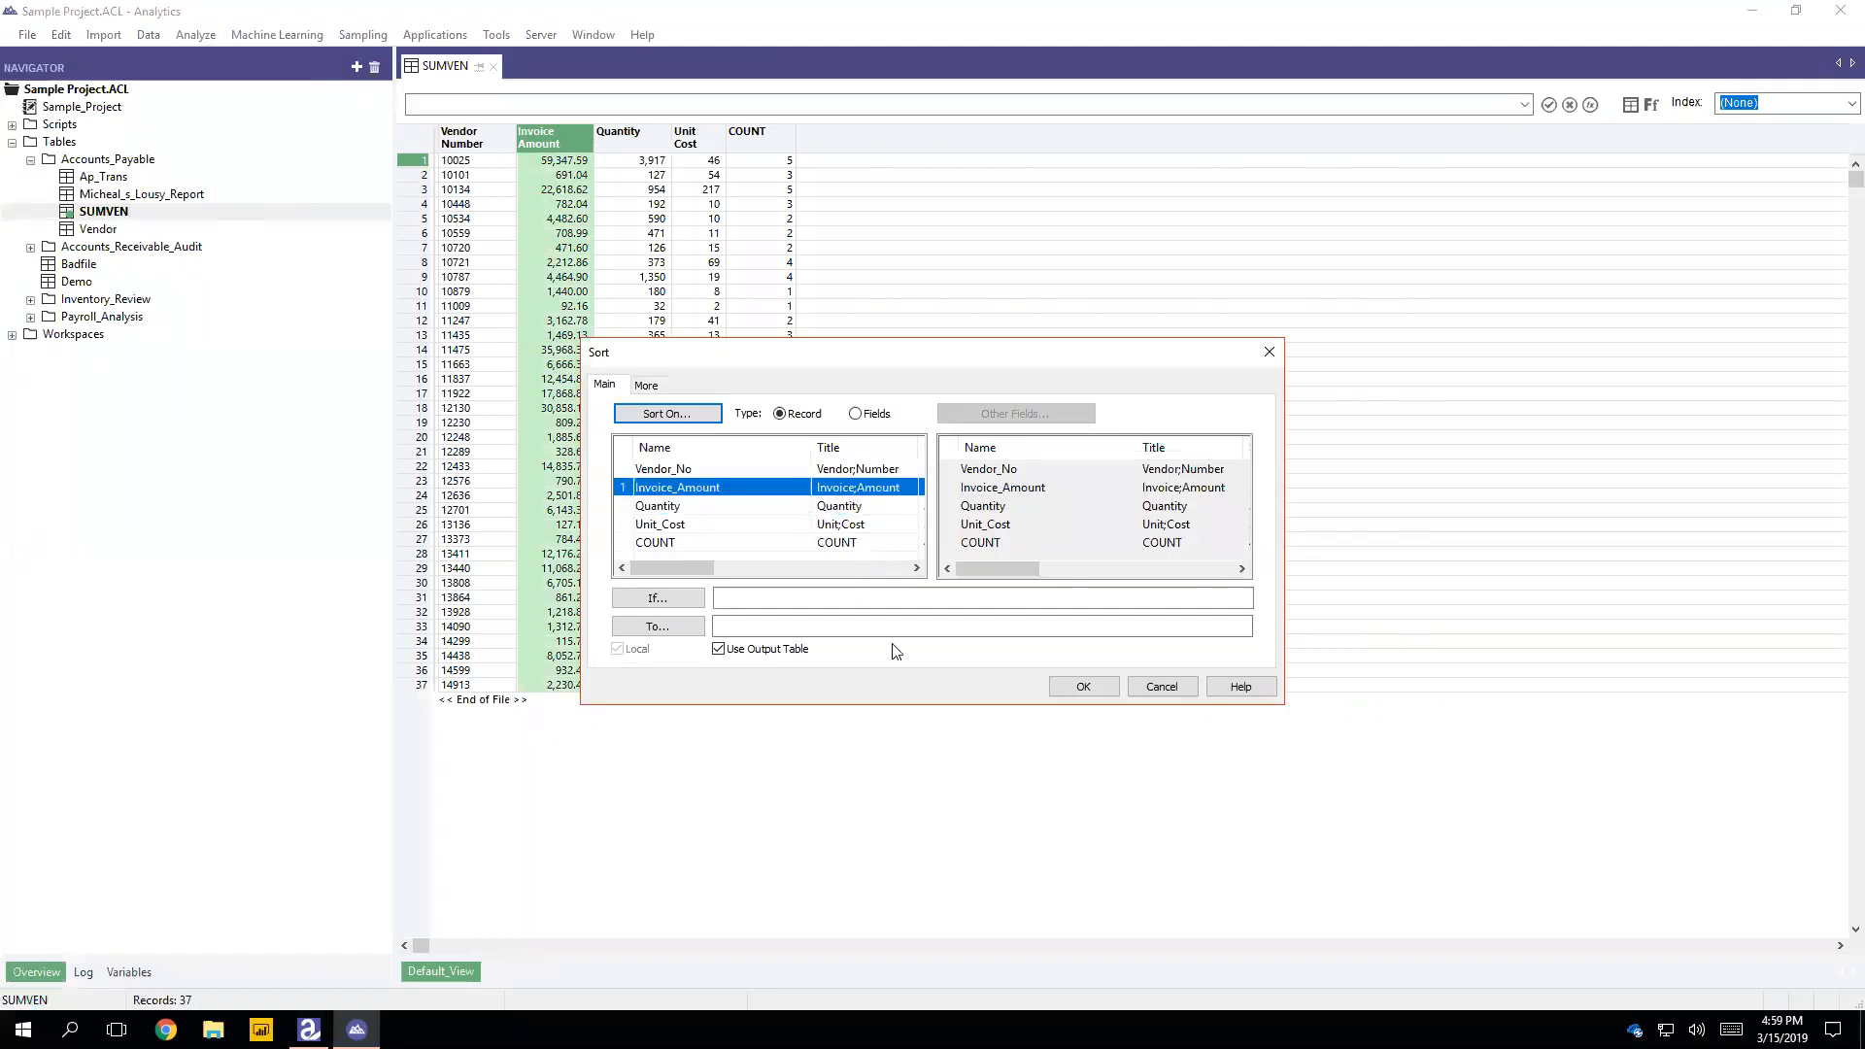
# Step: Name the sort output table SUMVENsort, run the sort, and save the changes made to SUMVEN
pyautogui.click(1083, 687)
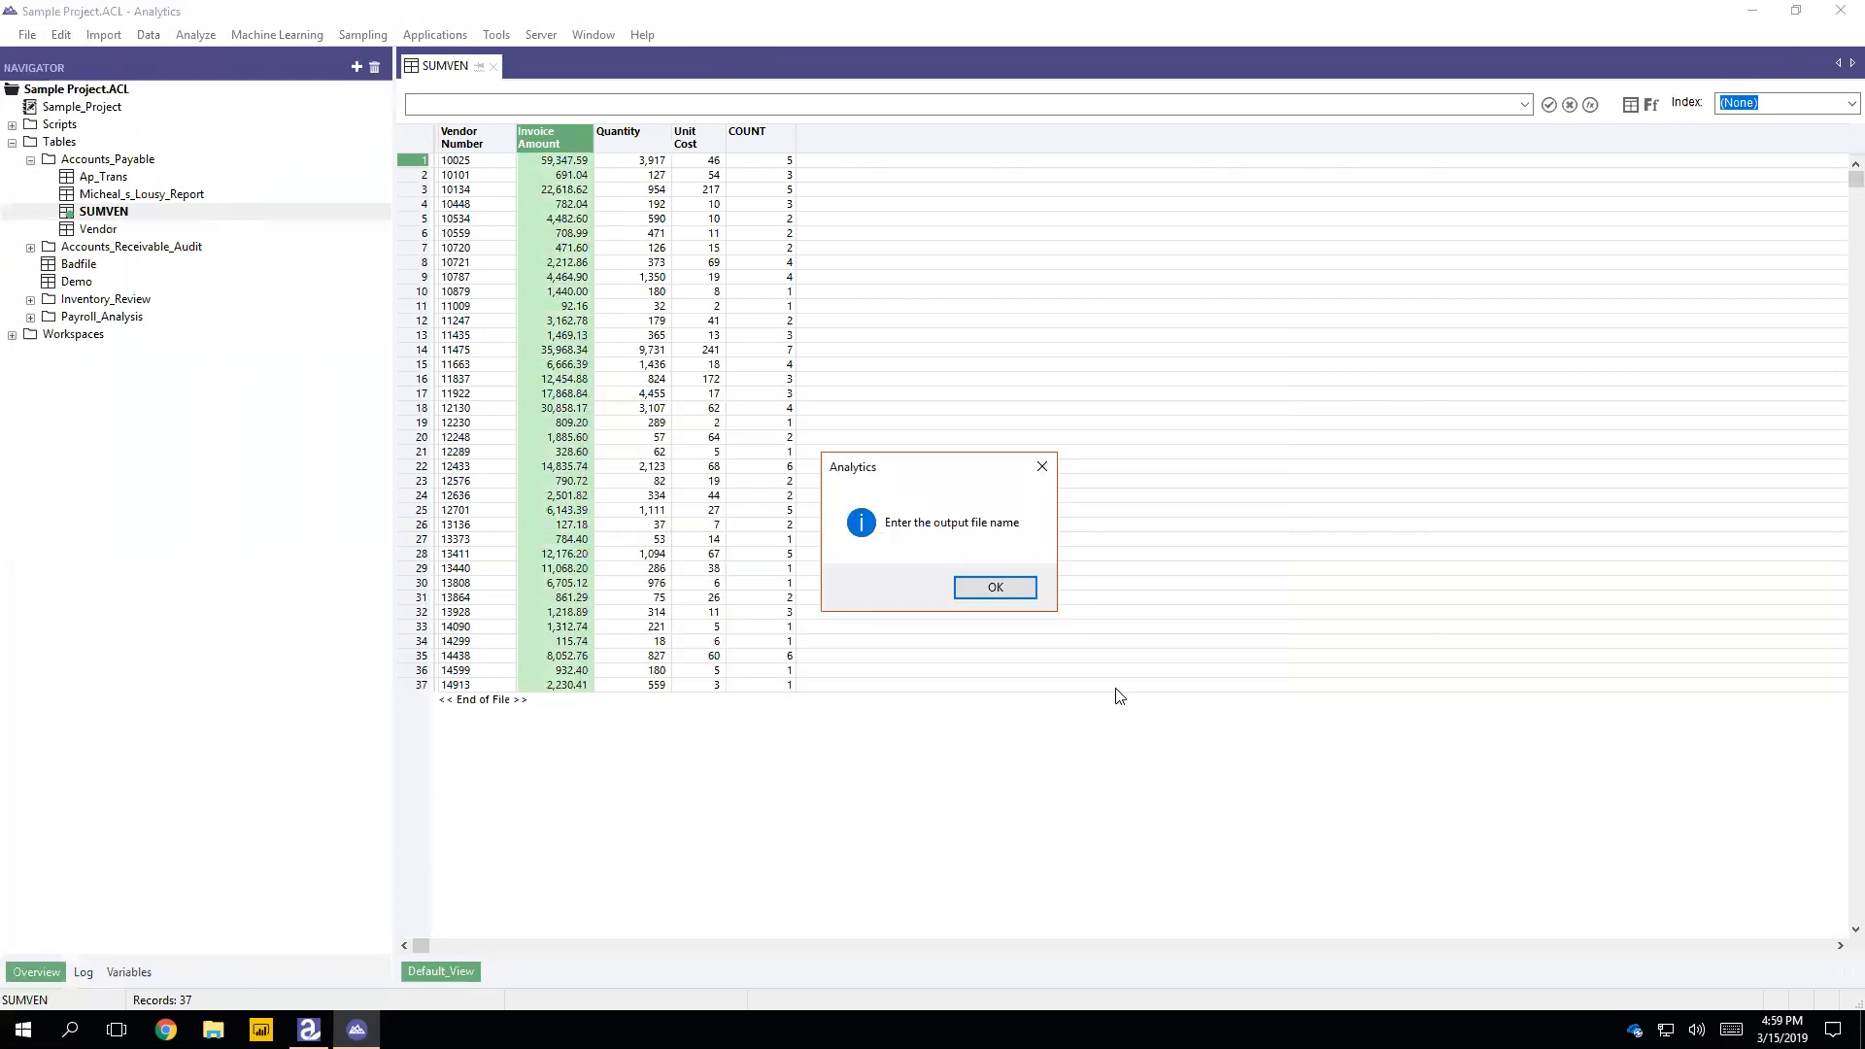
pyautogui.click(1020, 591)
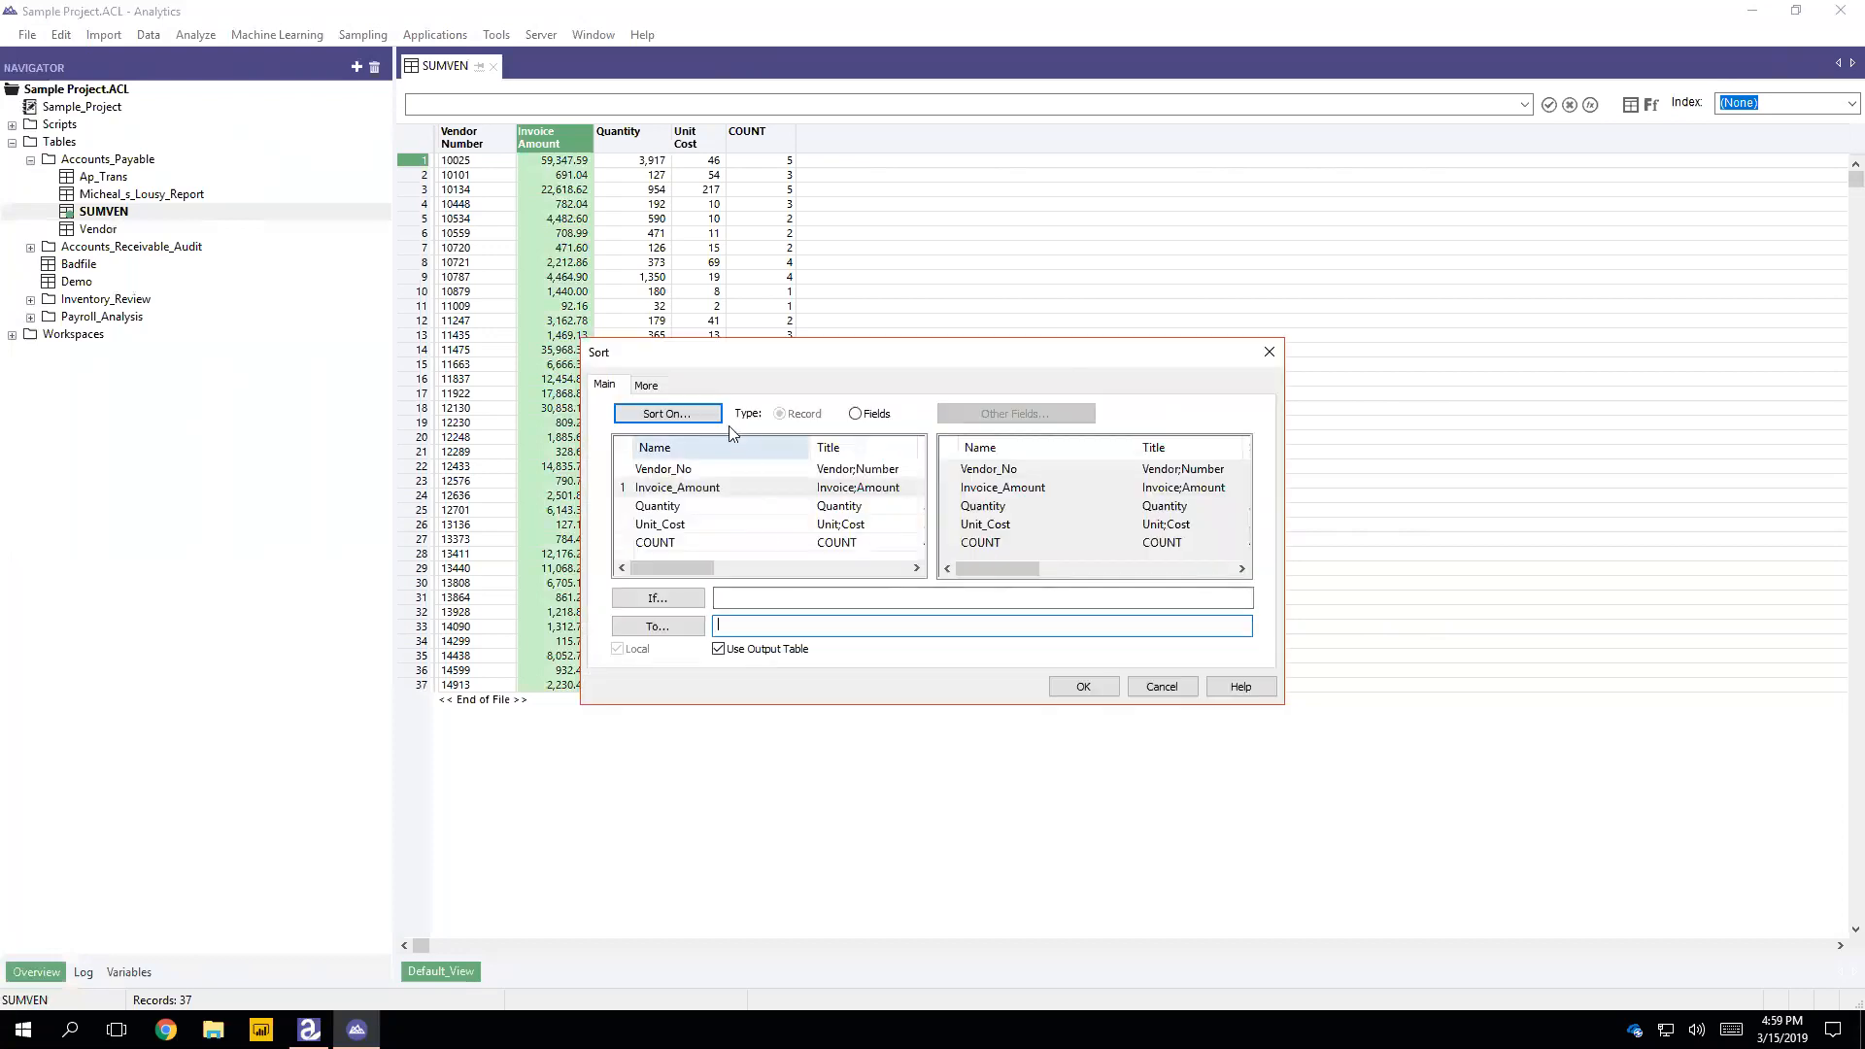
pyautogui.click(648, 386)
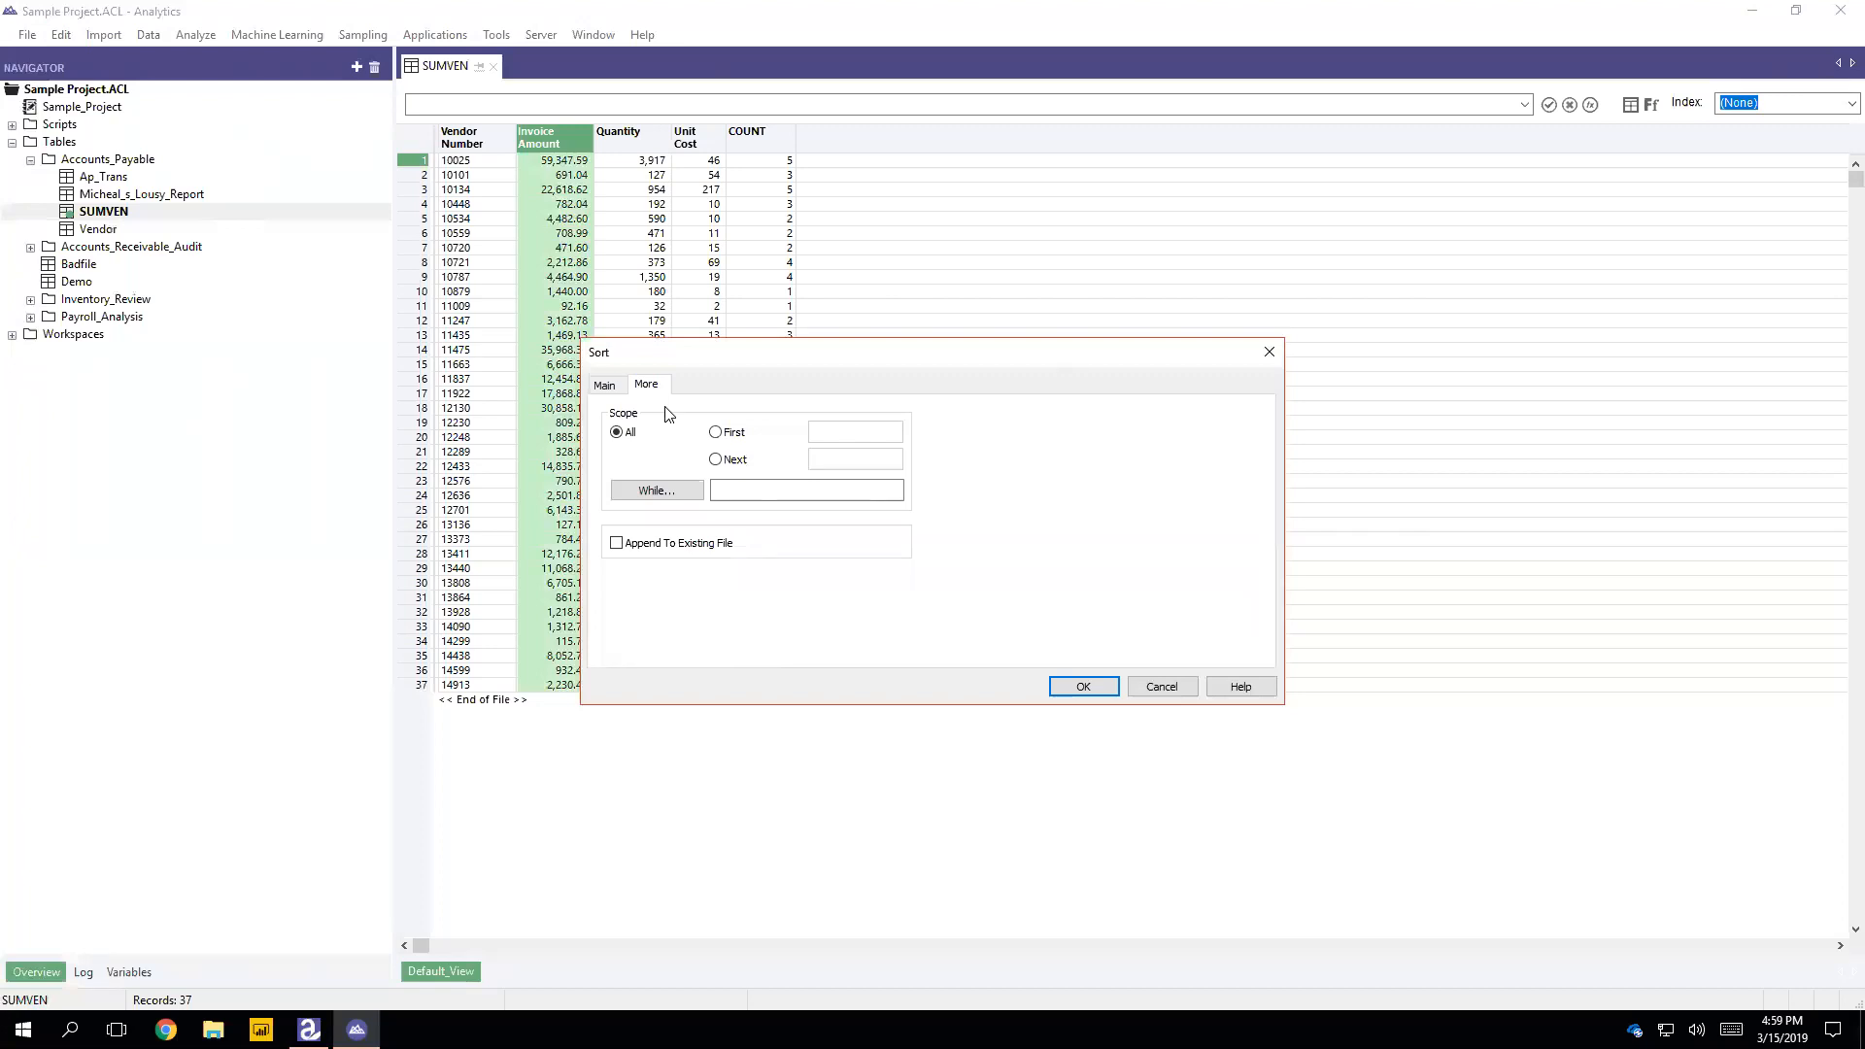
pyautogui.click(612, 387)
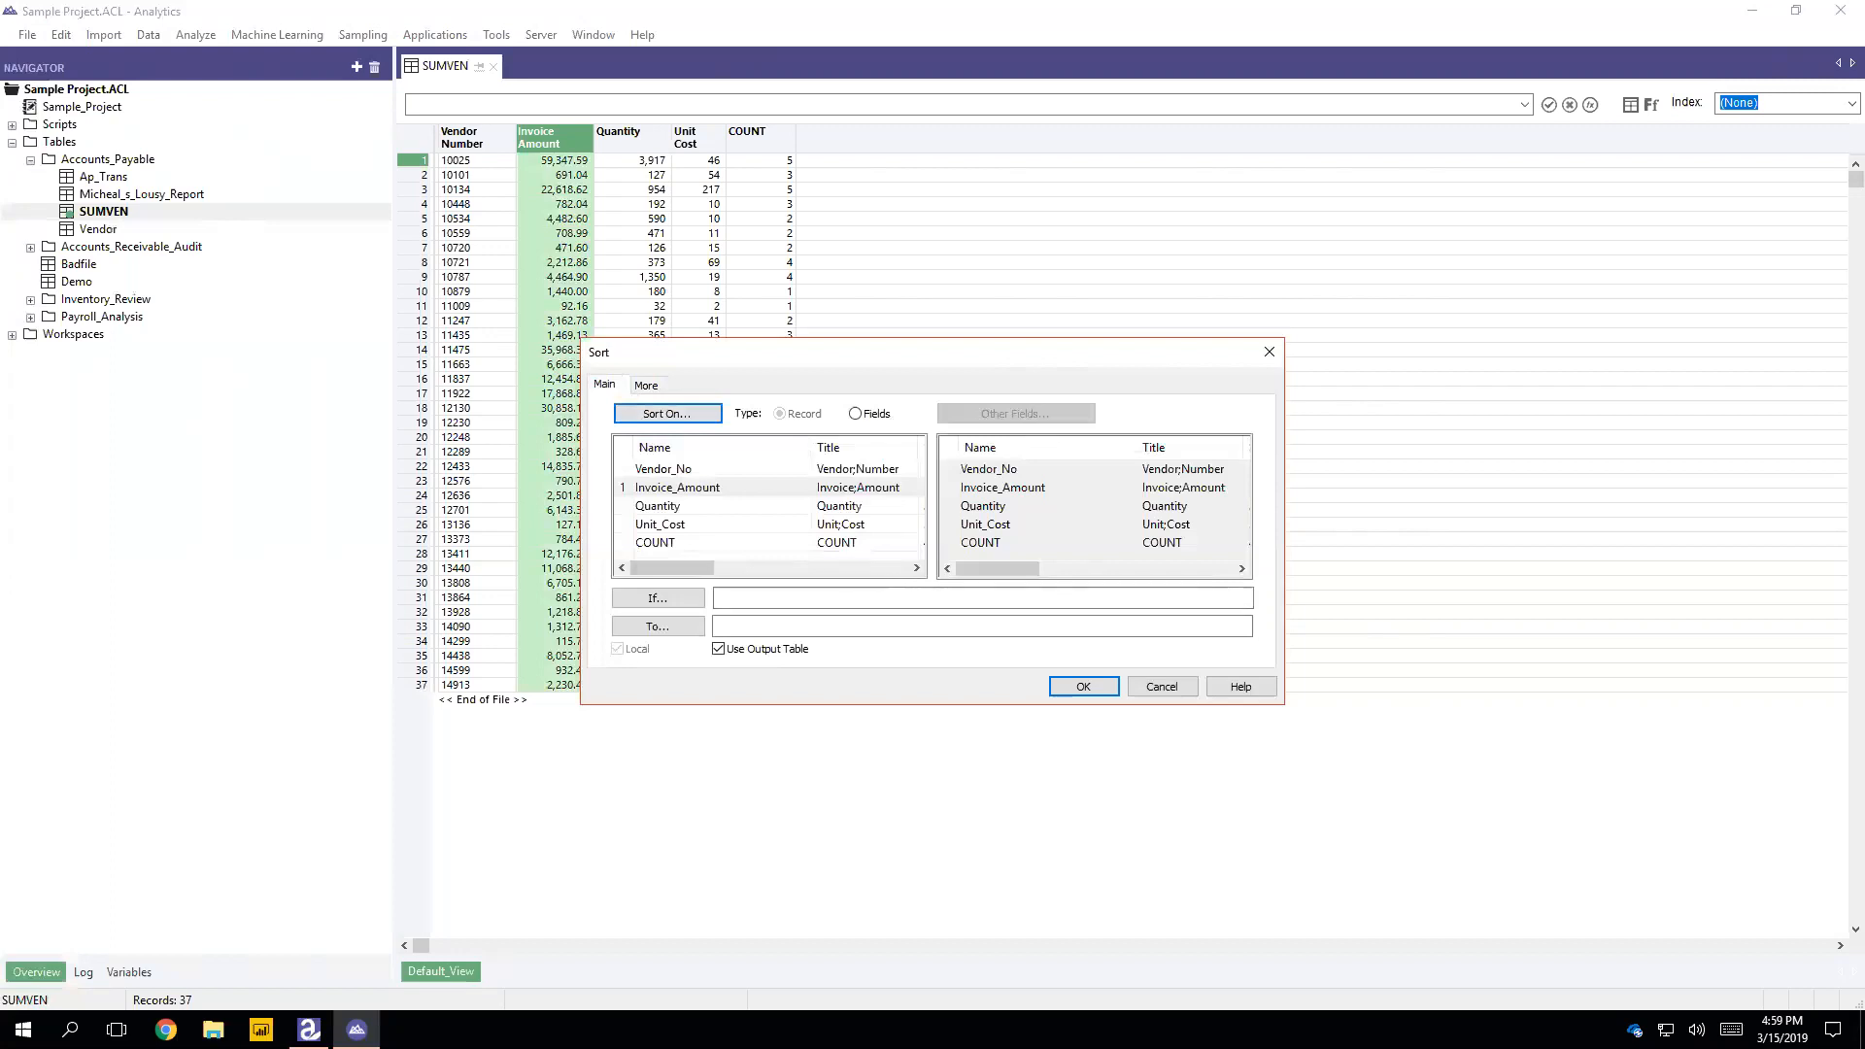
pyautogui.click(768, 620)
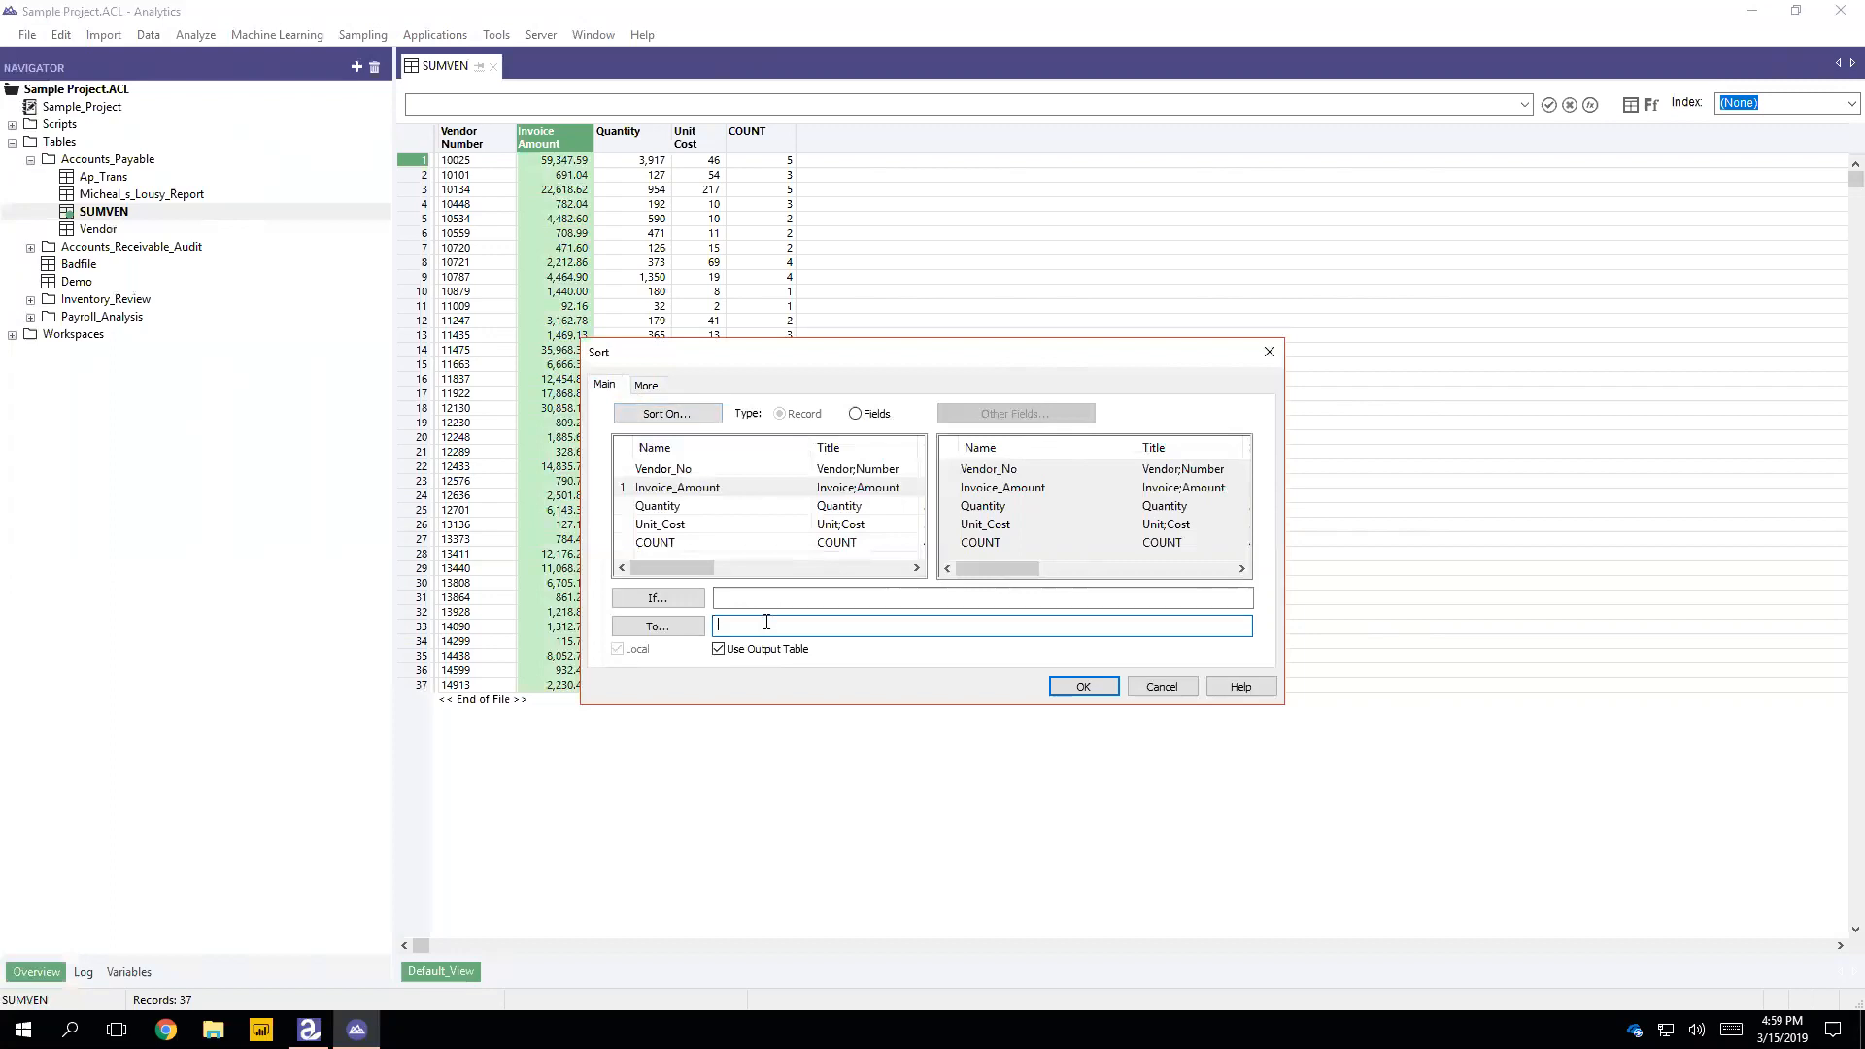
pyautogui.write('SUMVENsort')
pyautogui.click(1082, 687)
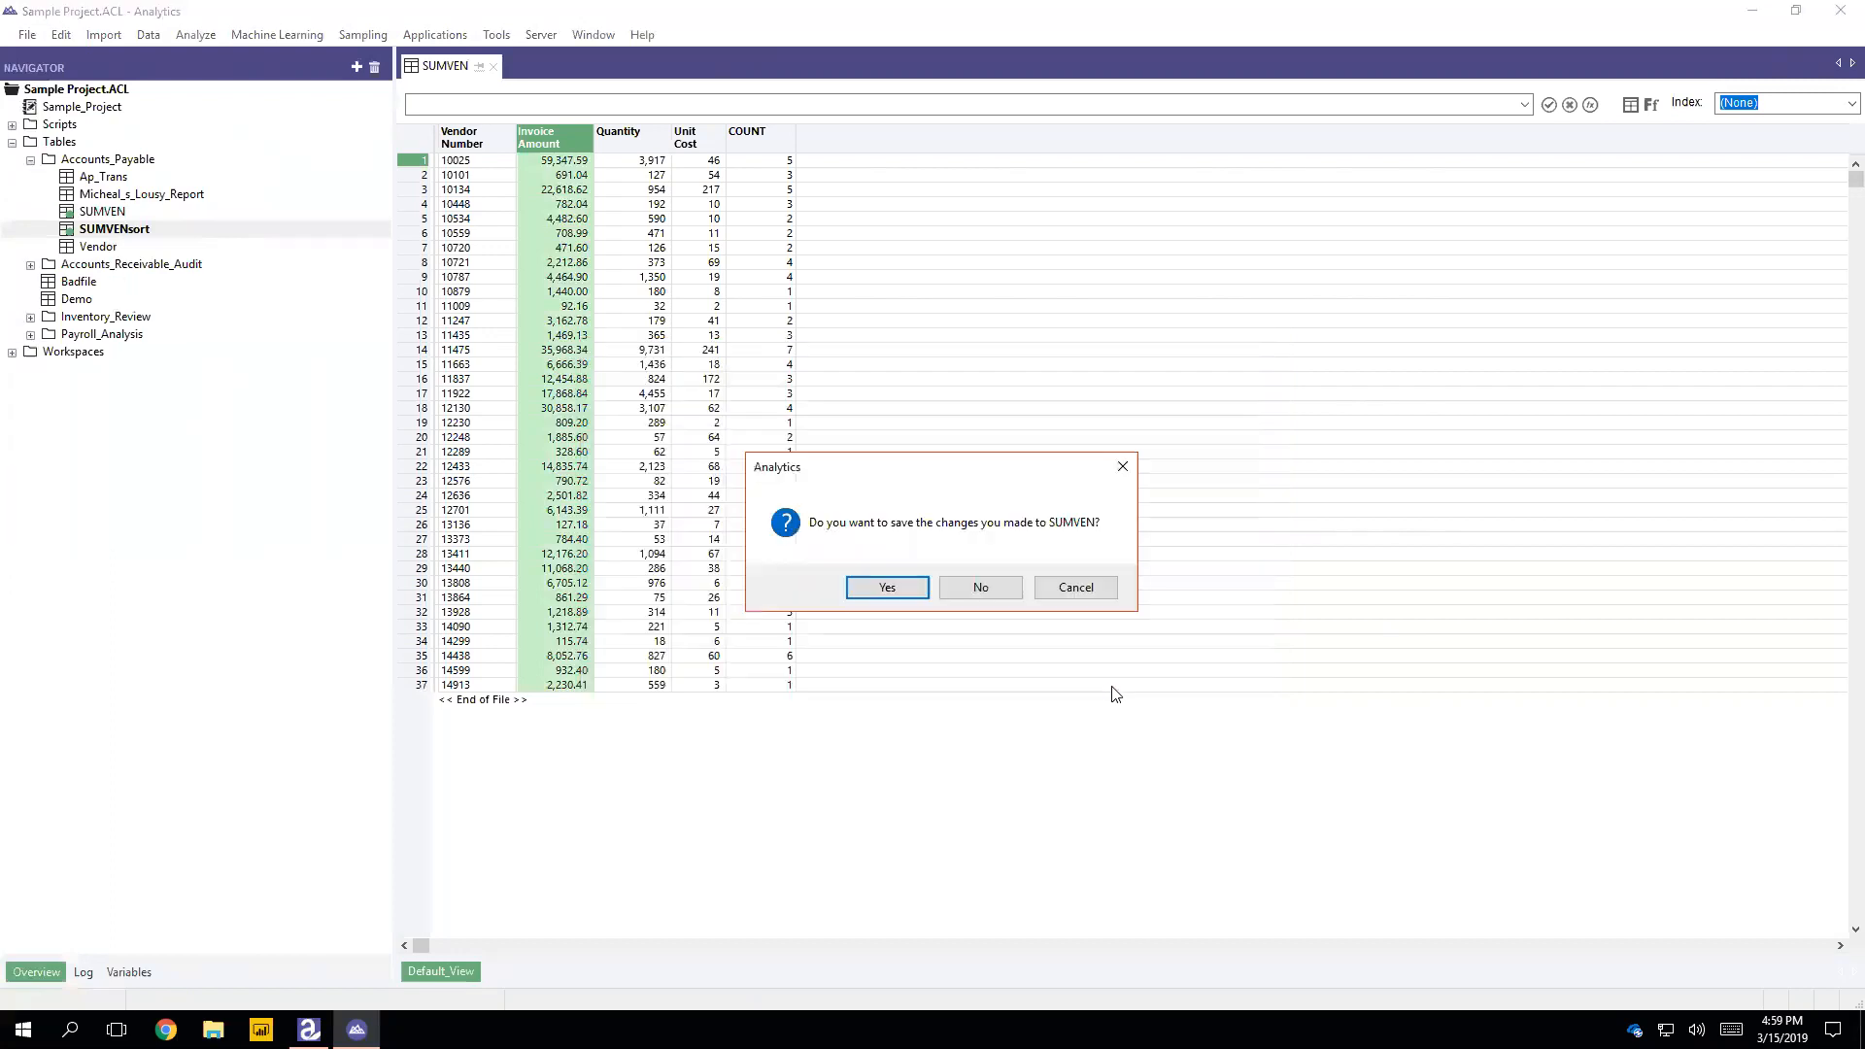
pyautogui.click(921, 588)
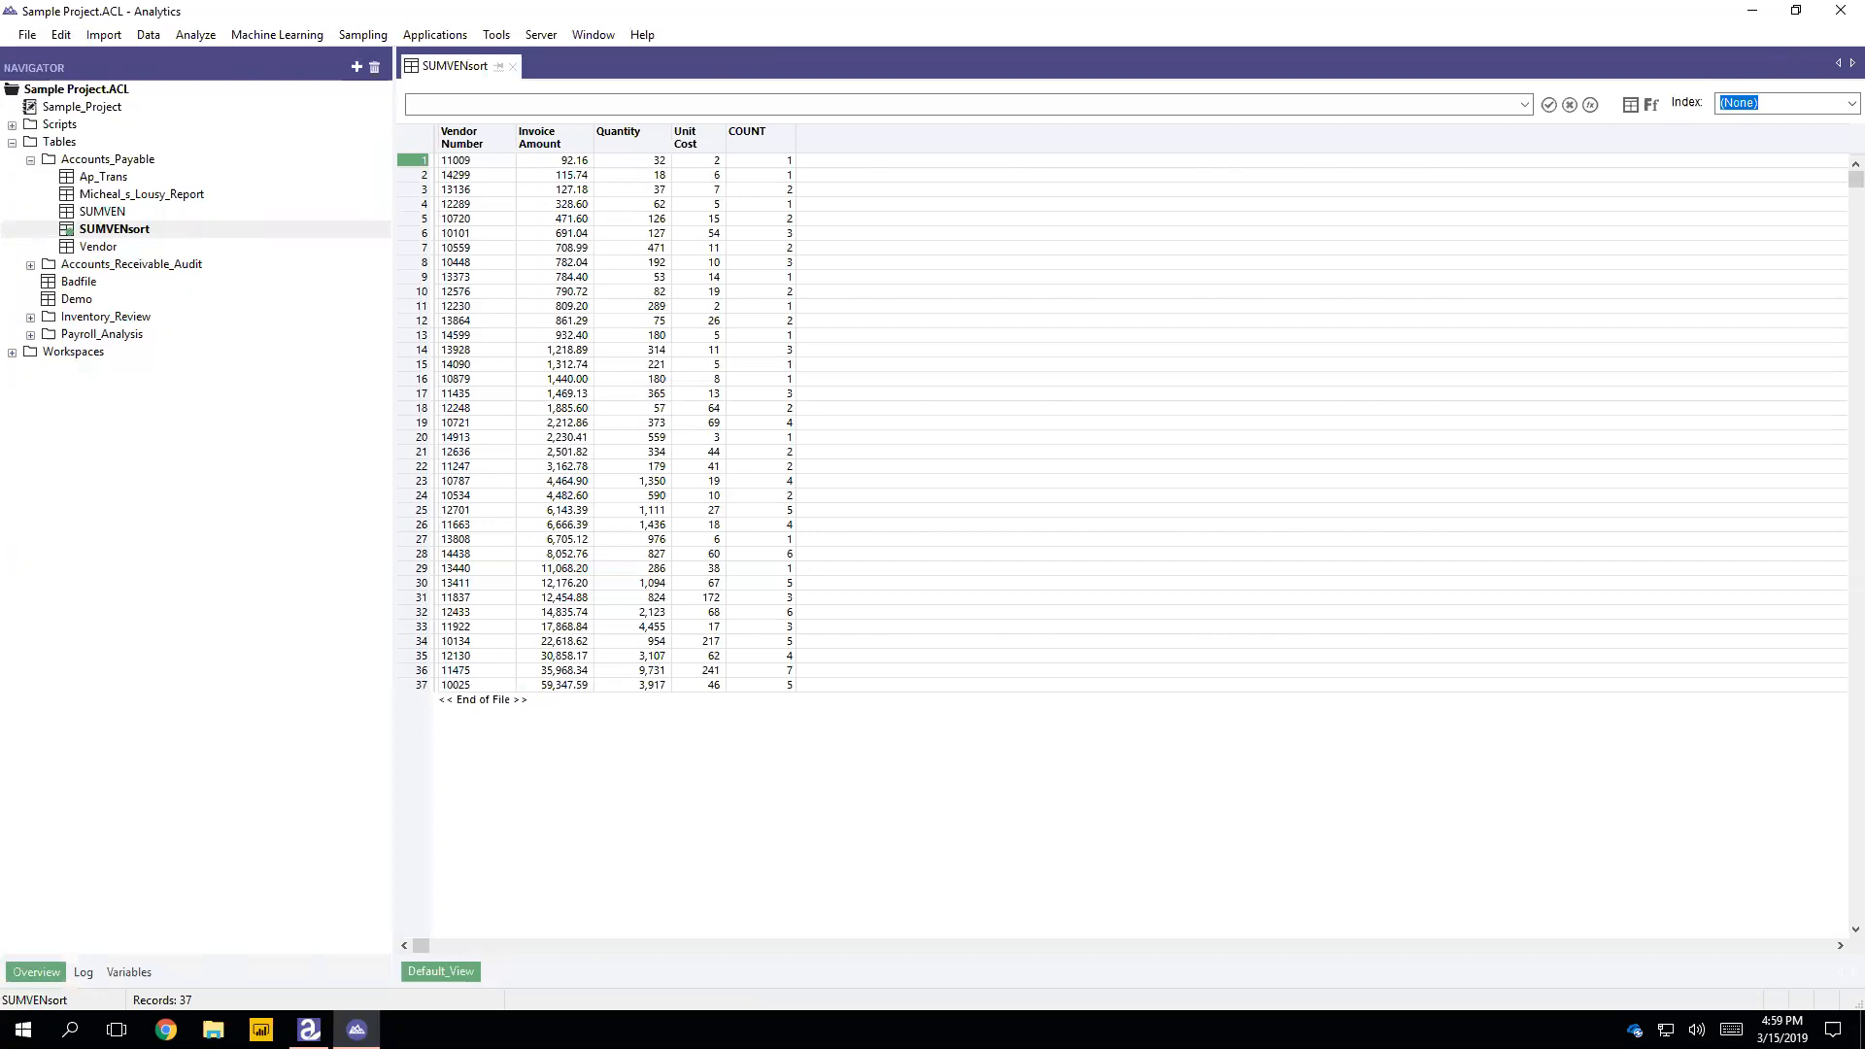
# Step: Open Ap_Trans, SUMVEN and SUMVENsort in turn to compare the original, summarized and sorted tables
pyautogui.click(123, 197)
pyautogui.click(133, 182)
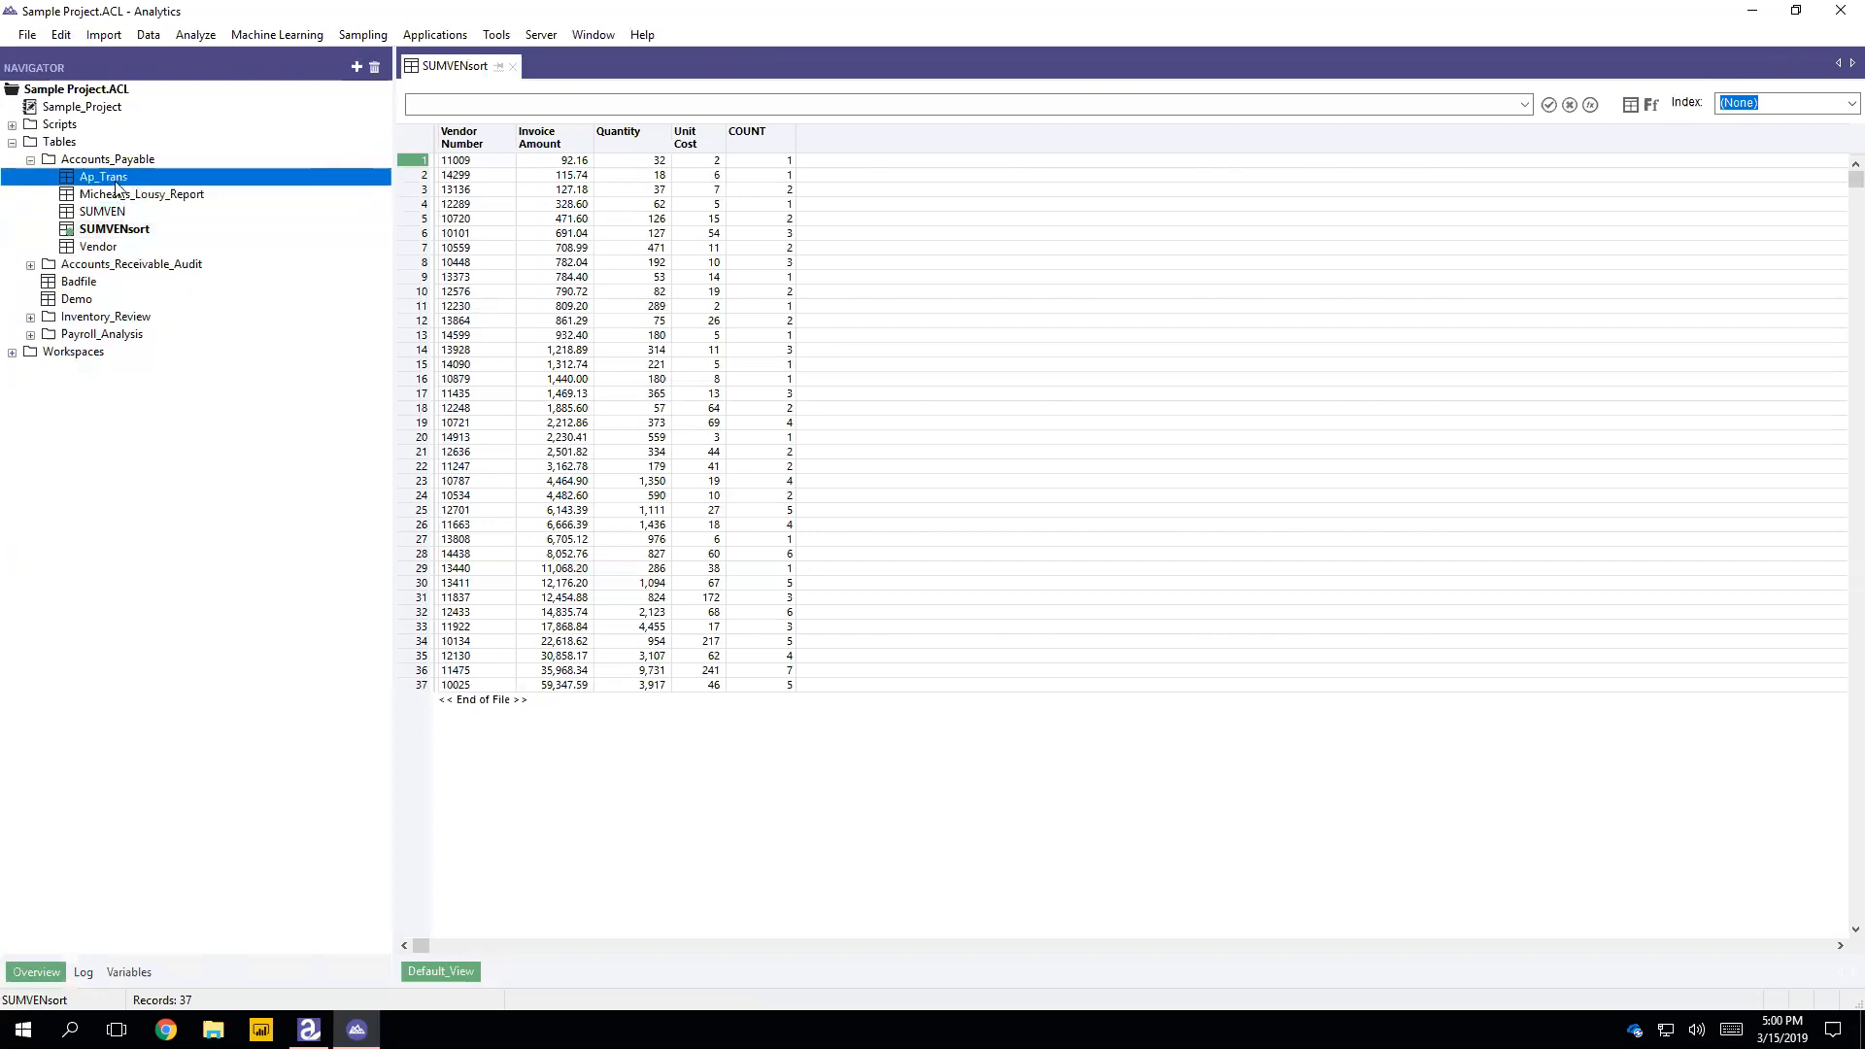
pyautogui.doubleClick(133, 182)
pyautogui.click(924, 593)
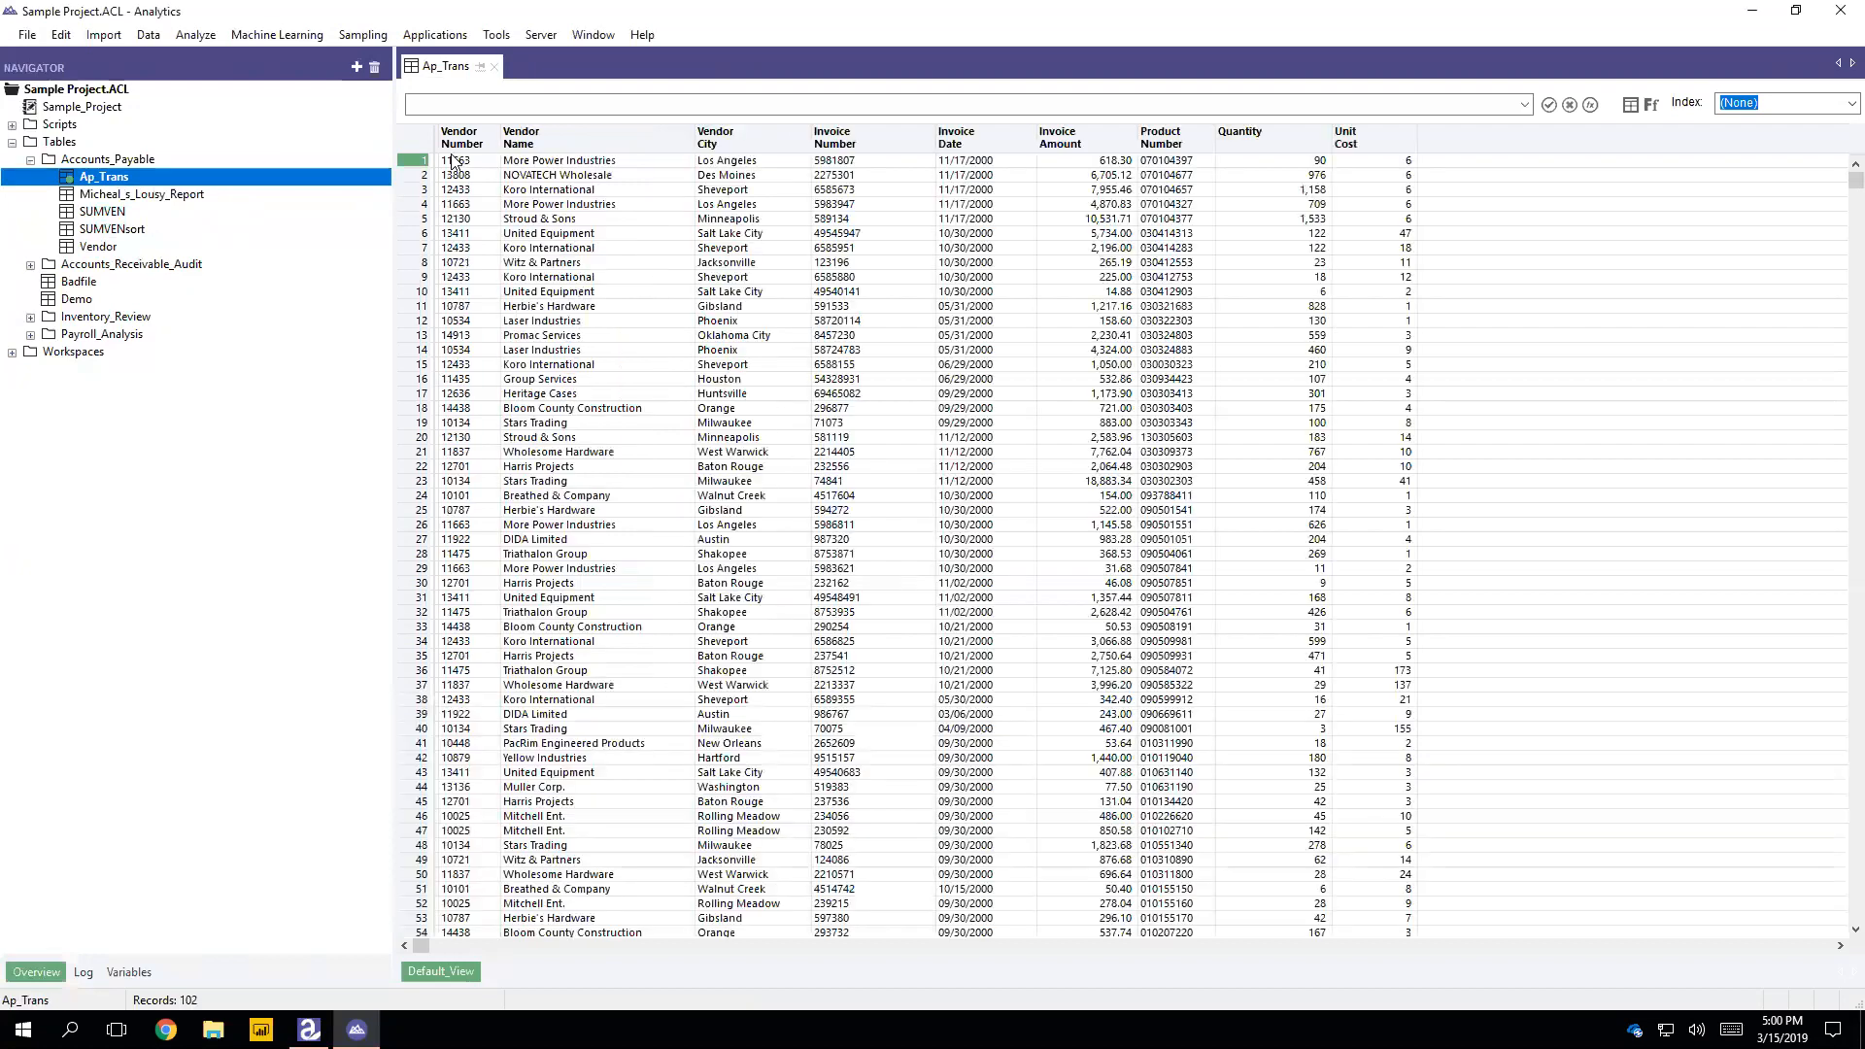
pyautogui.doubleClick(144, 215)
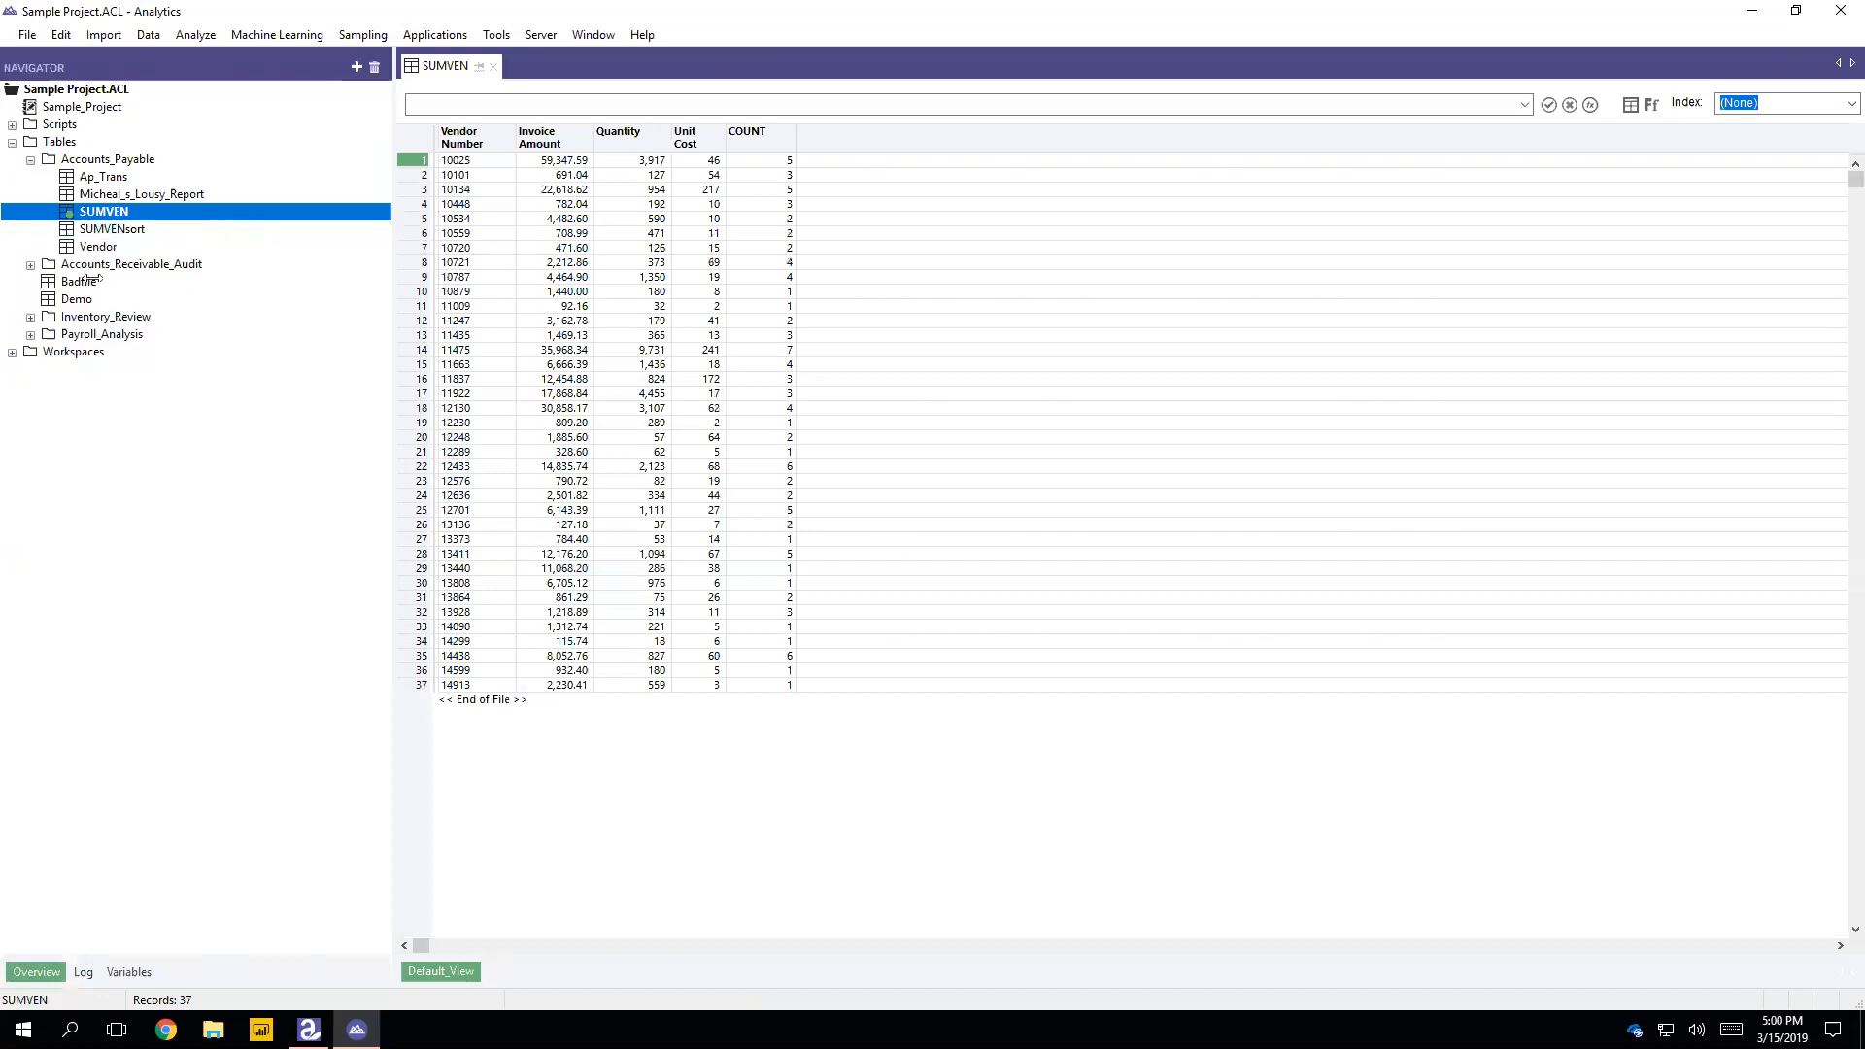
pyautogui.doubleClick(128, 230)
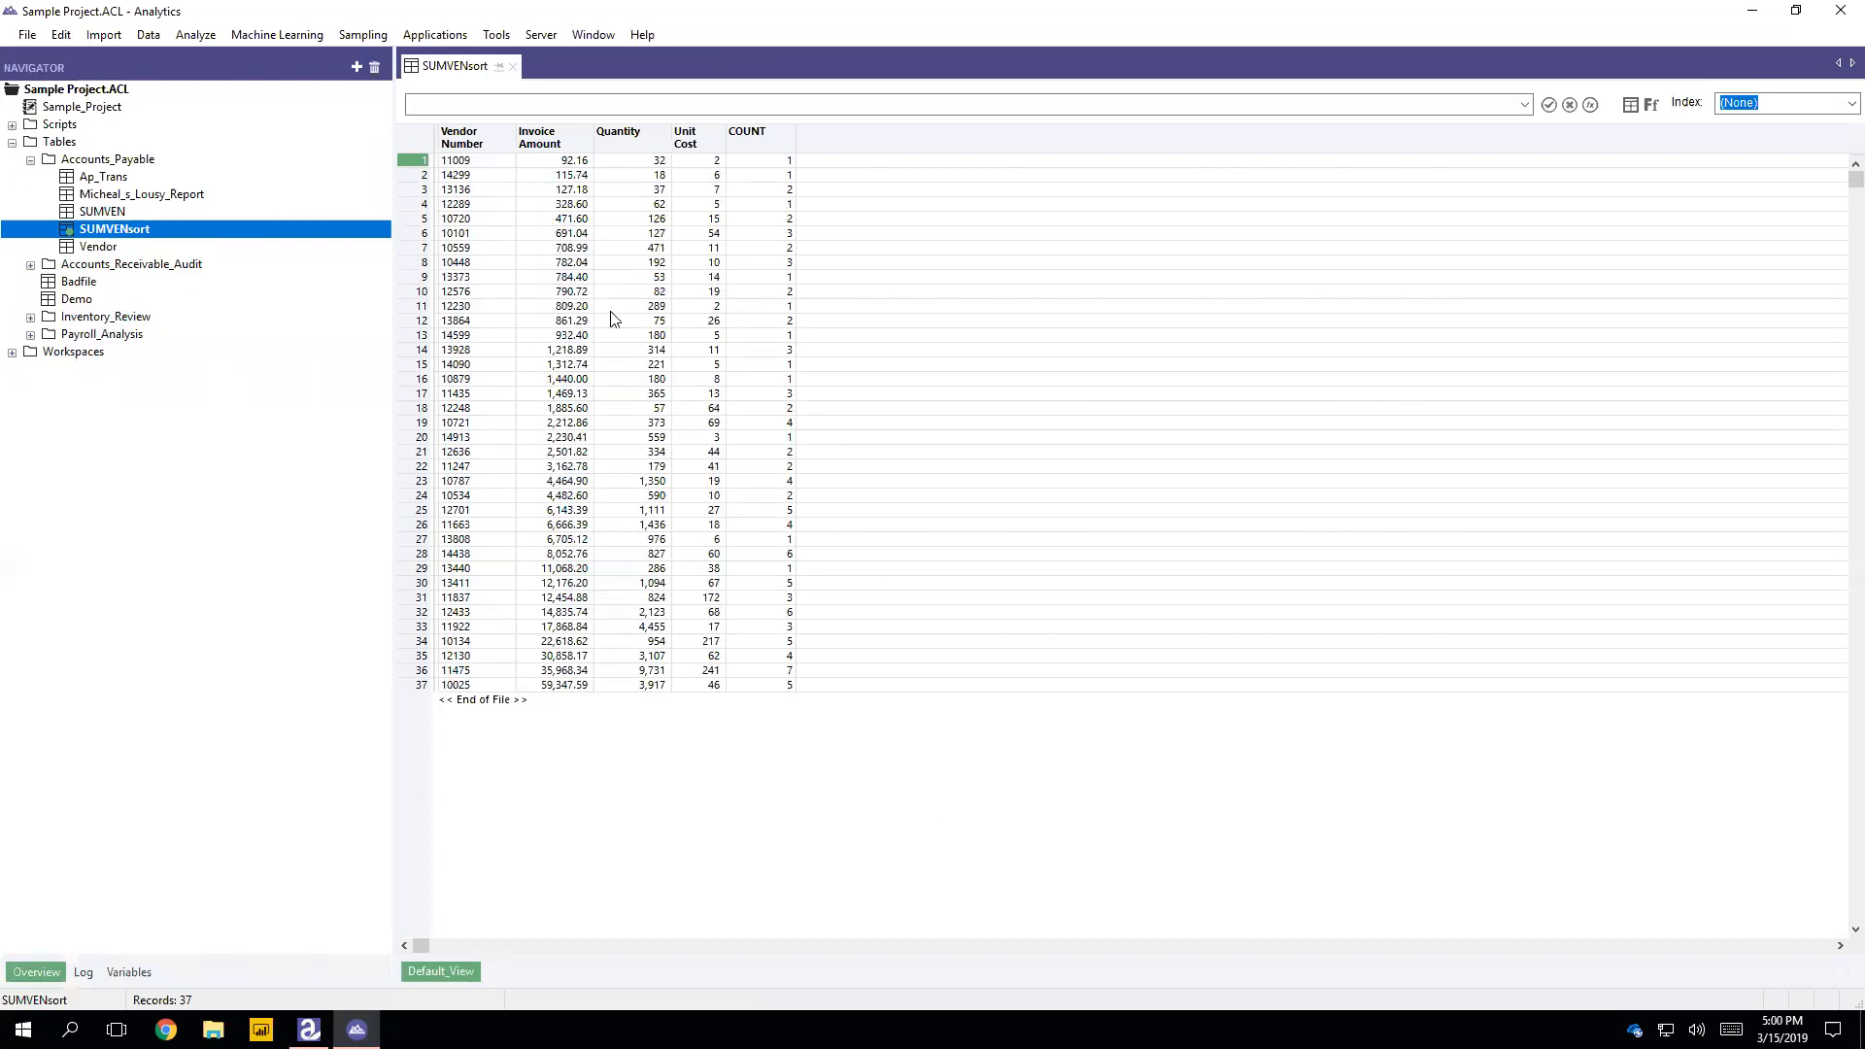
# Step: Start an export of SUMVENsort and include all five fields, from Vendor_No through COUNT
pyautogui.click(150, 38)
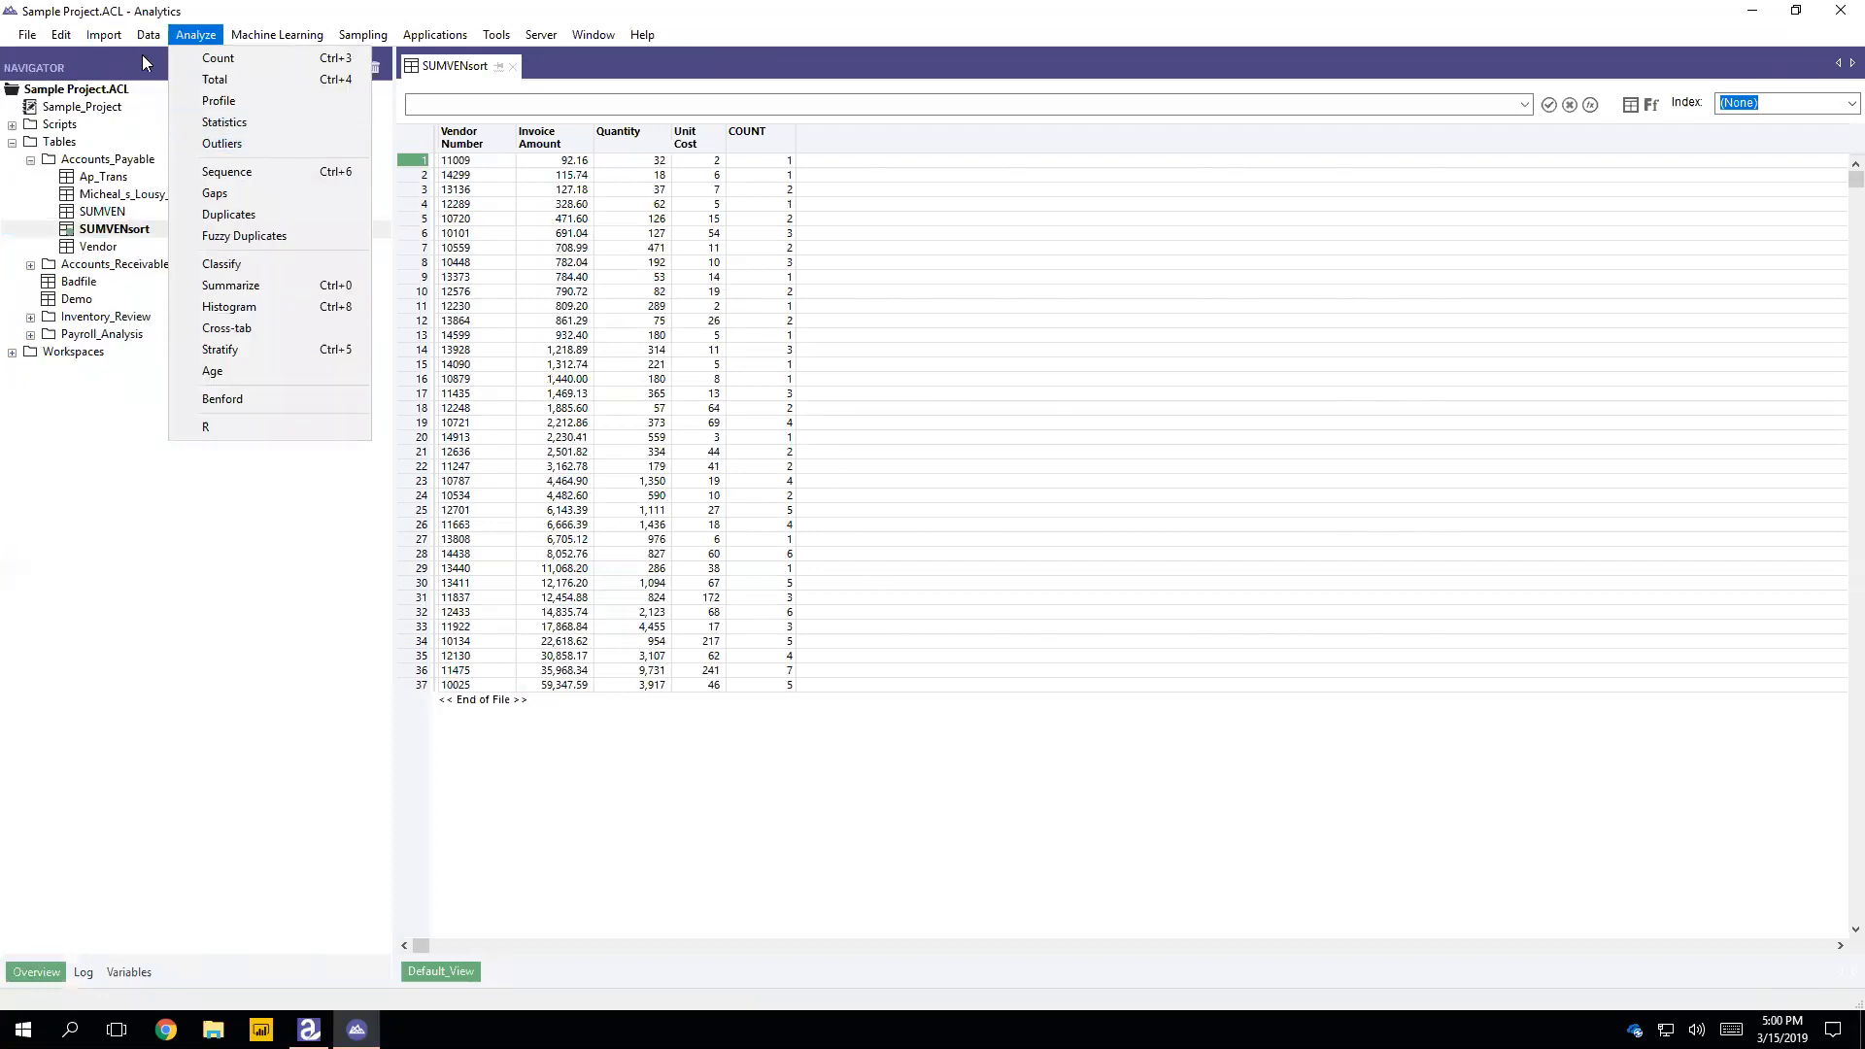
pyautogui.click(176, 108)
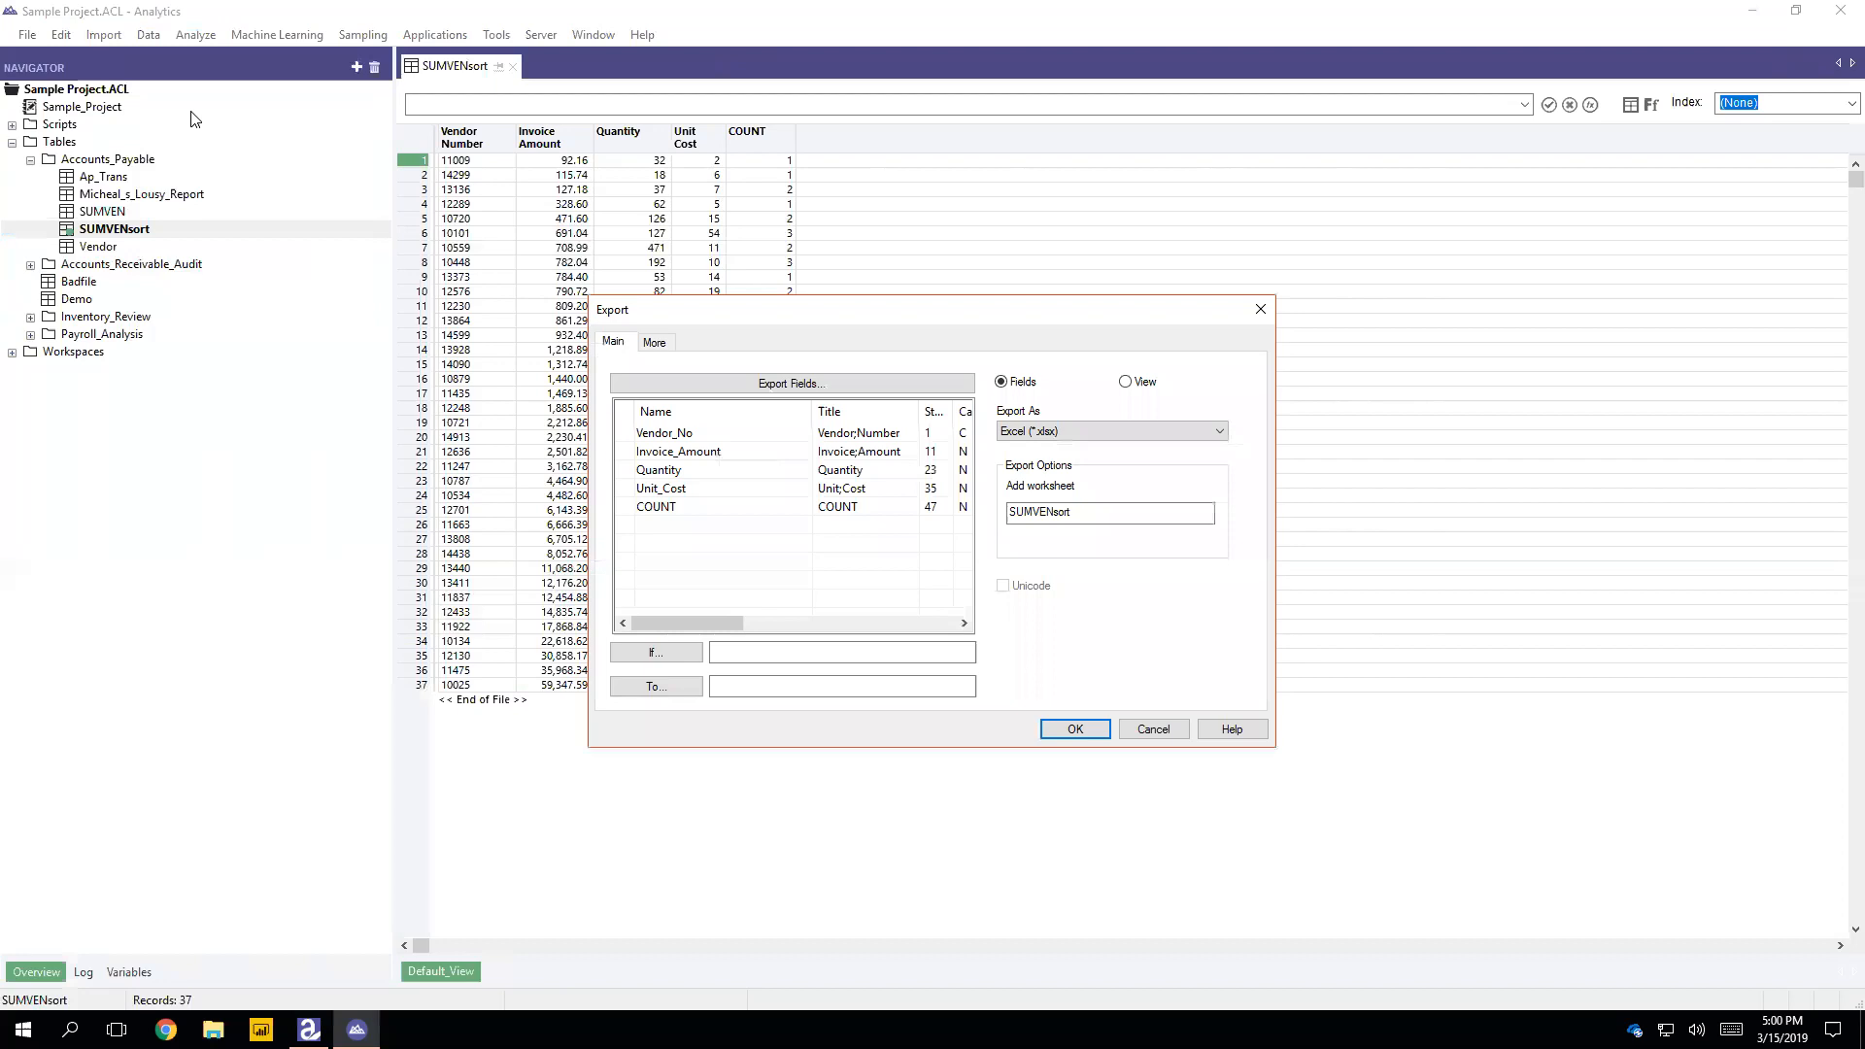
pyautogui.click(633, 437)
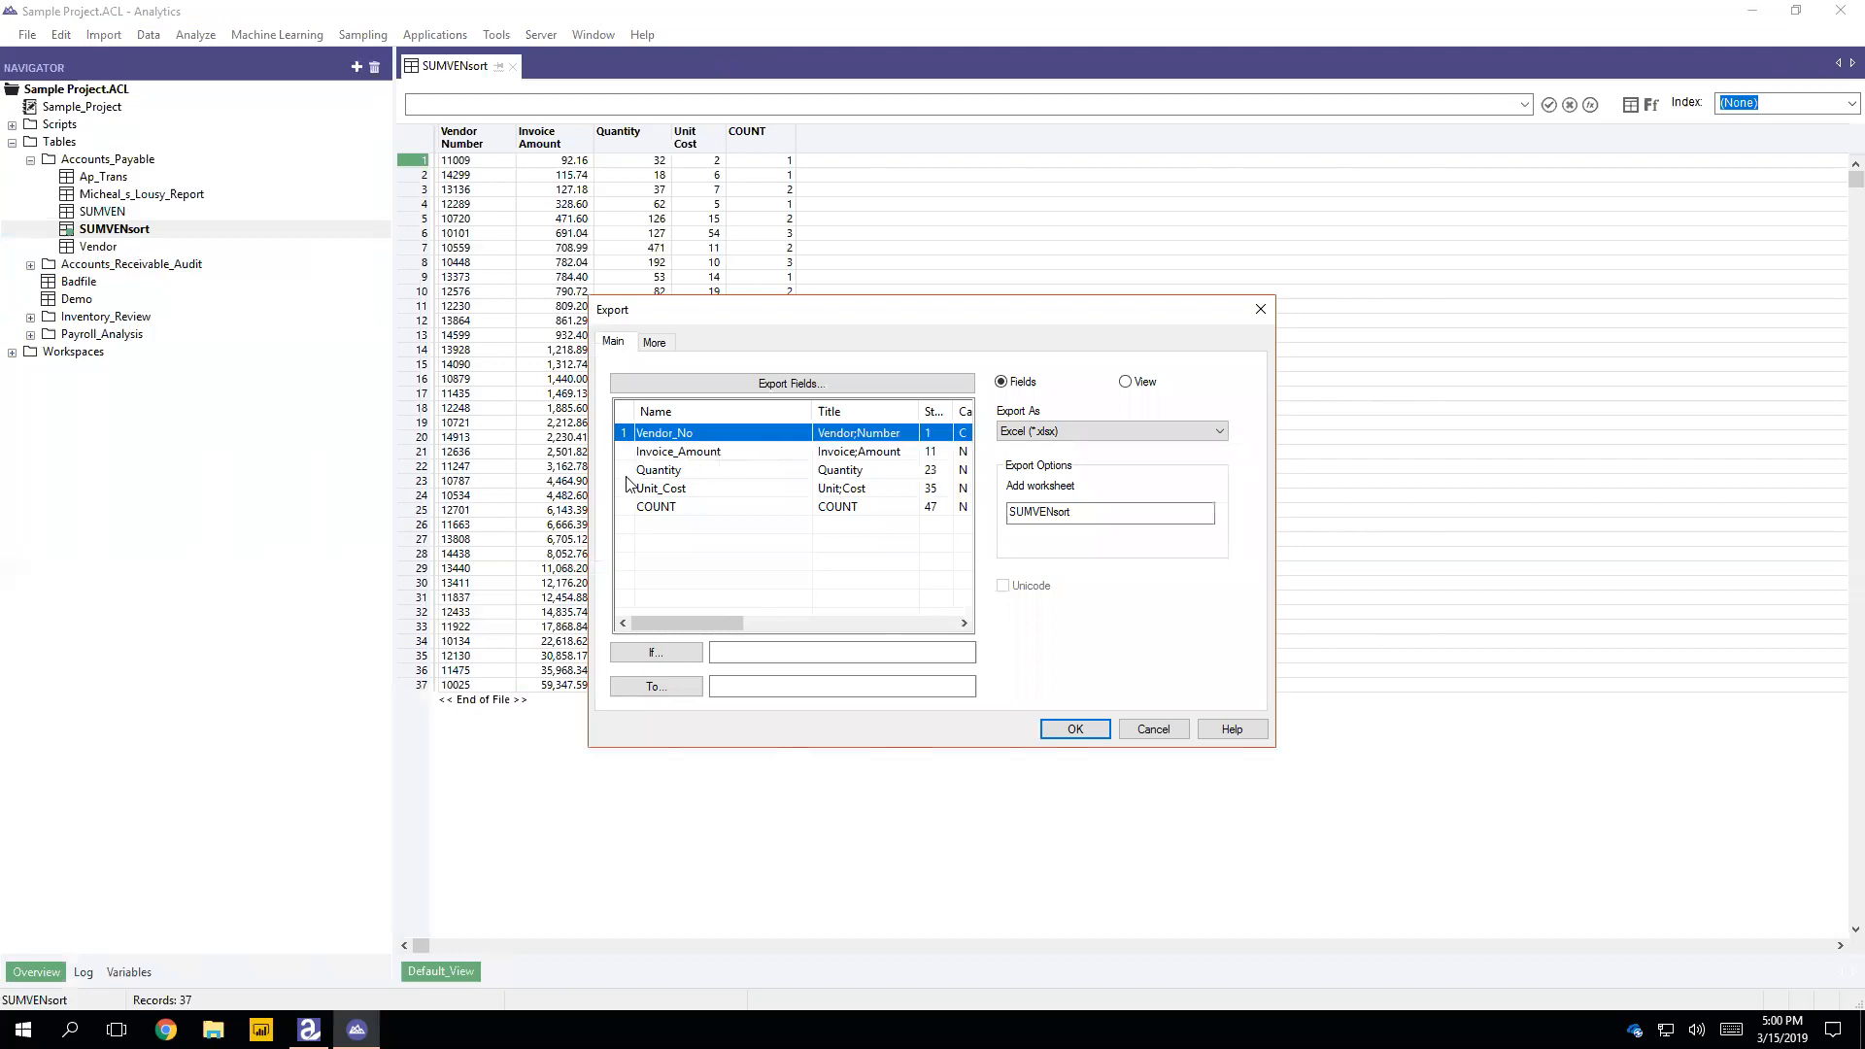
pyautogui.keyDown('shift'); pyautogui.click(633, 509); pyautogui.keyUp('shift')
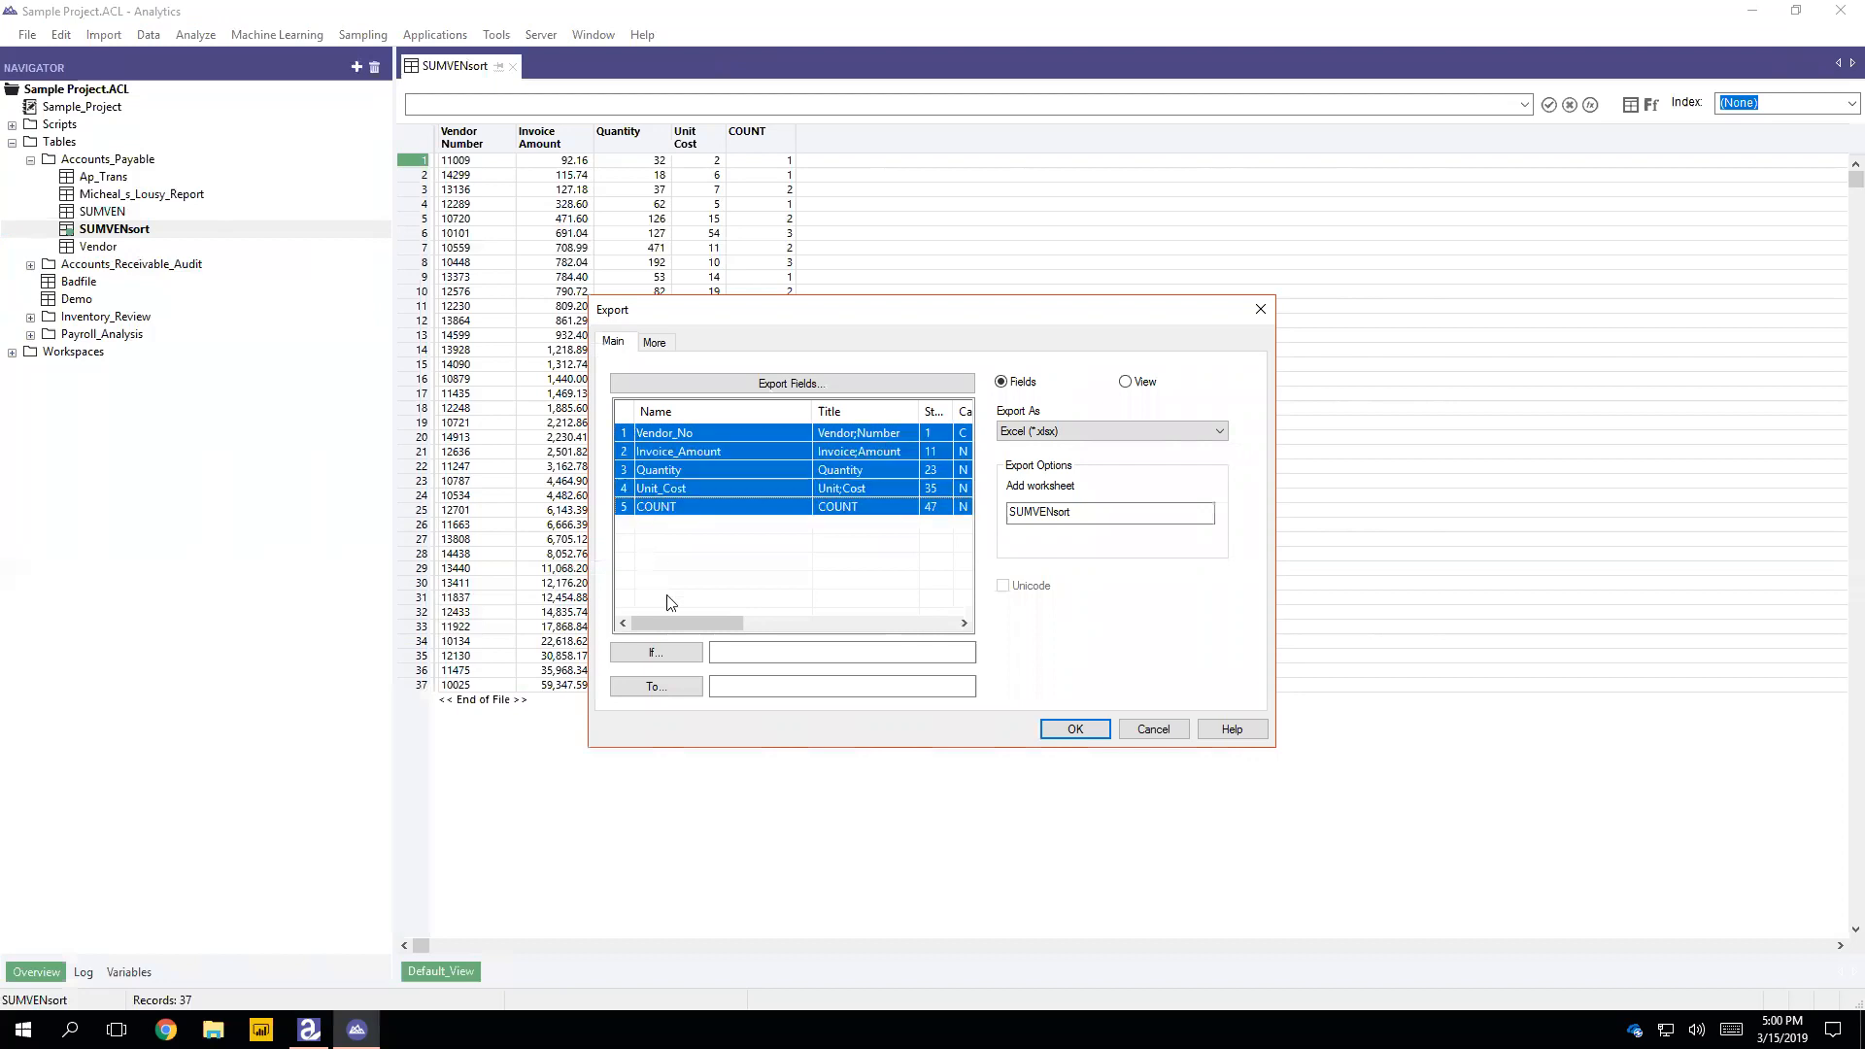
# Step: Set the export destination to a file named SUMVENsort in the OneDrive folder BISM7221 2019s1
pyautogui.click(796, 689)
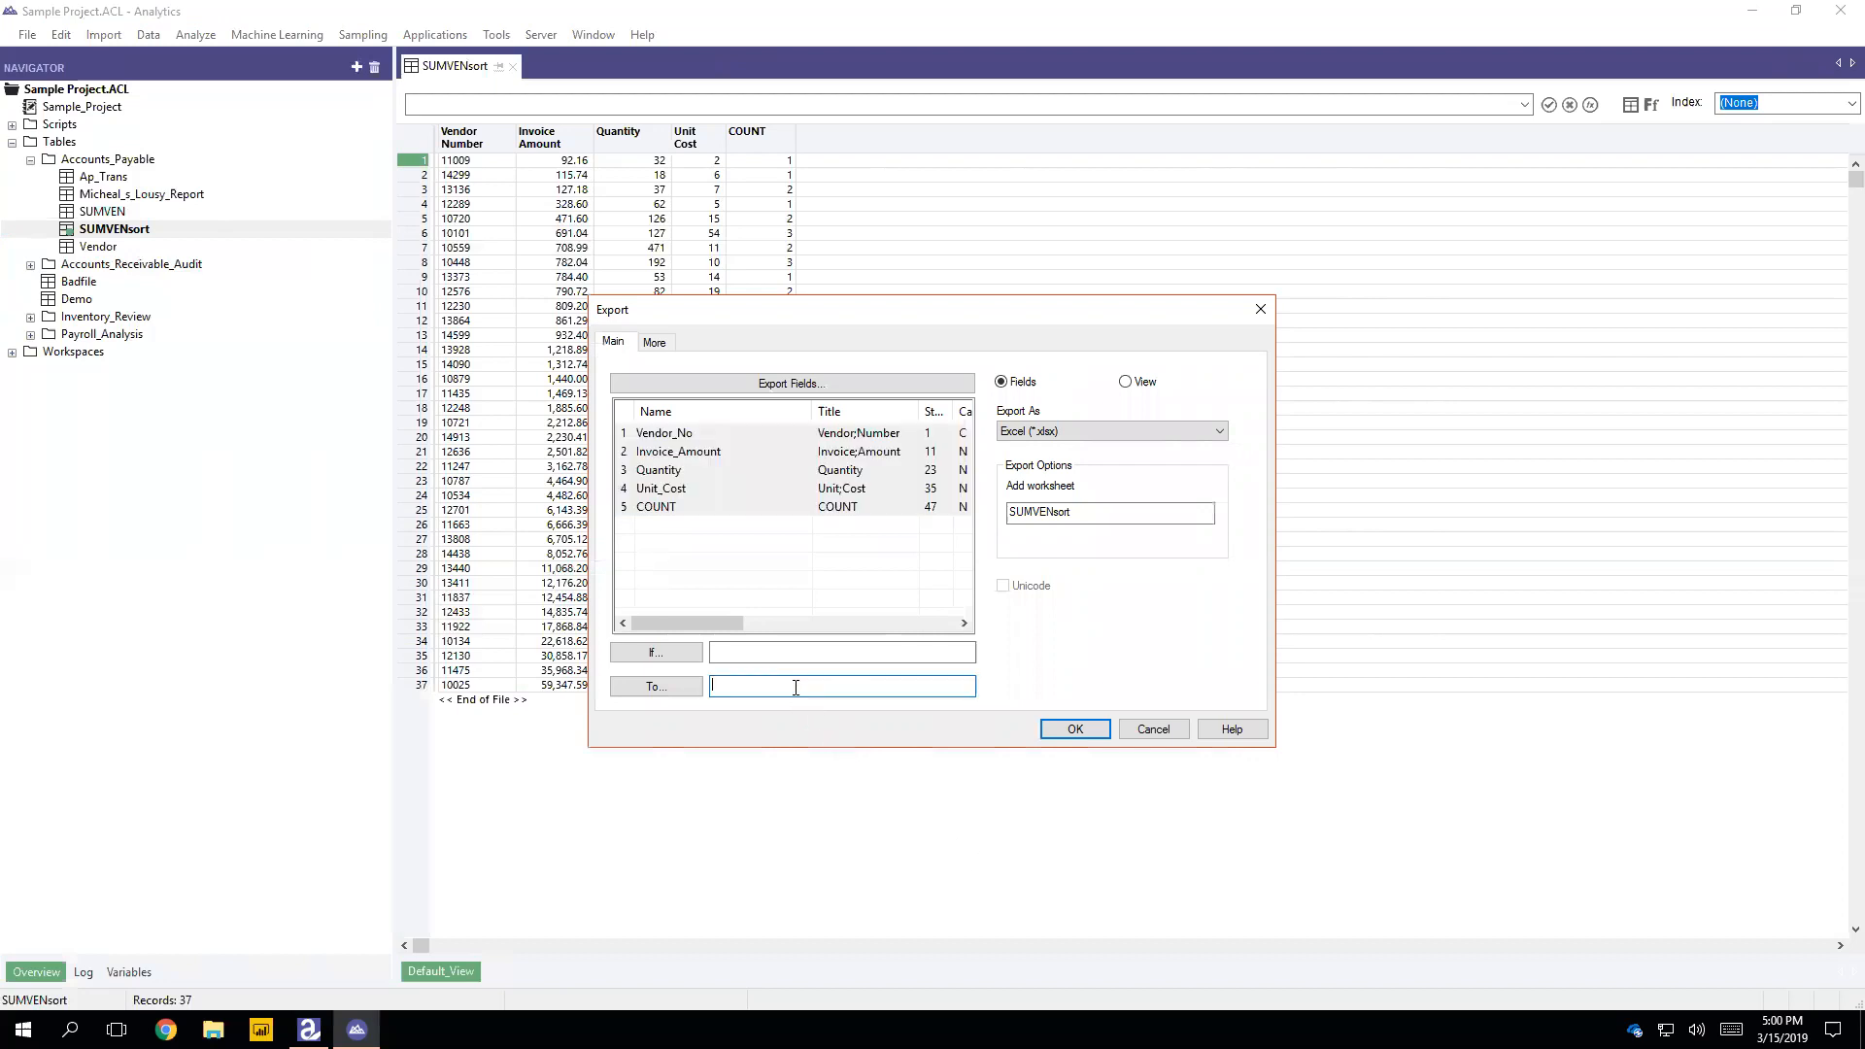
pyautogui.click(656, 686)
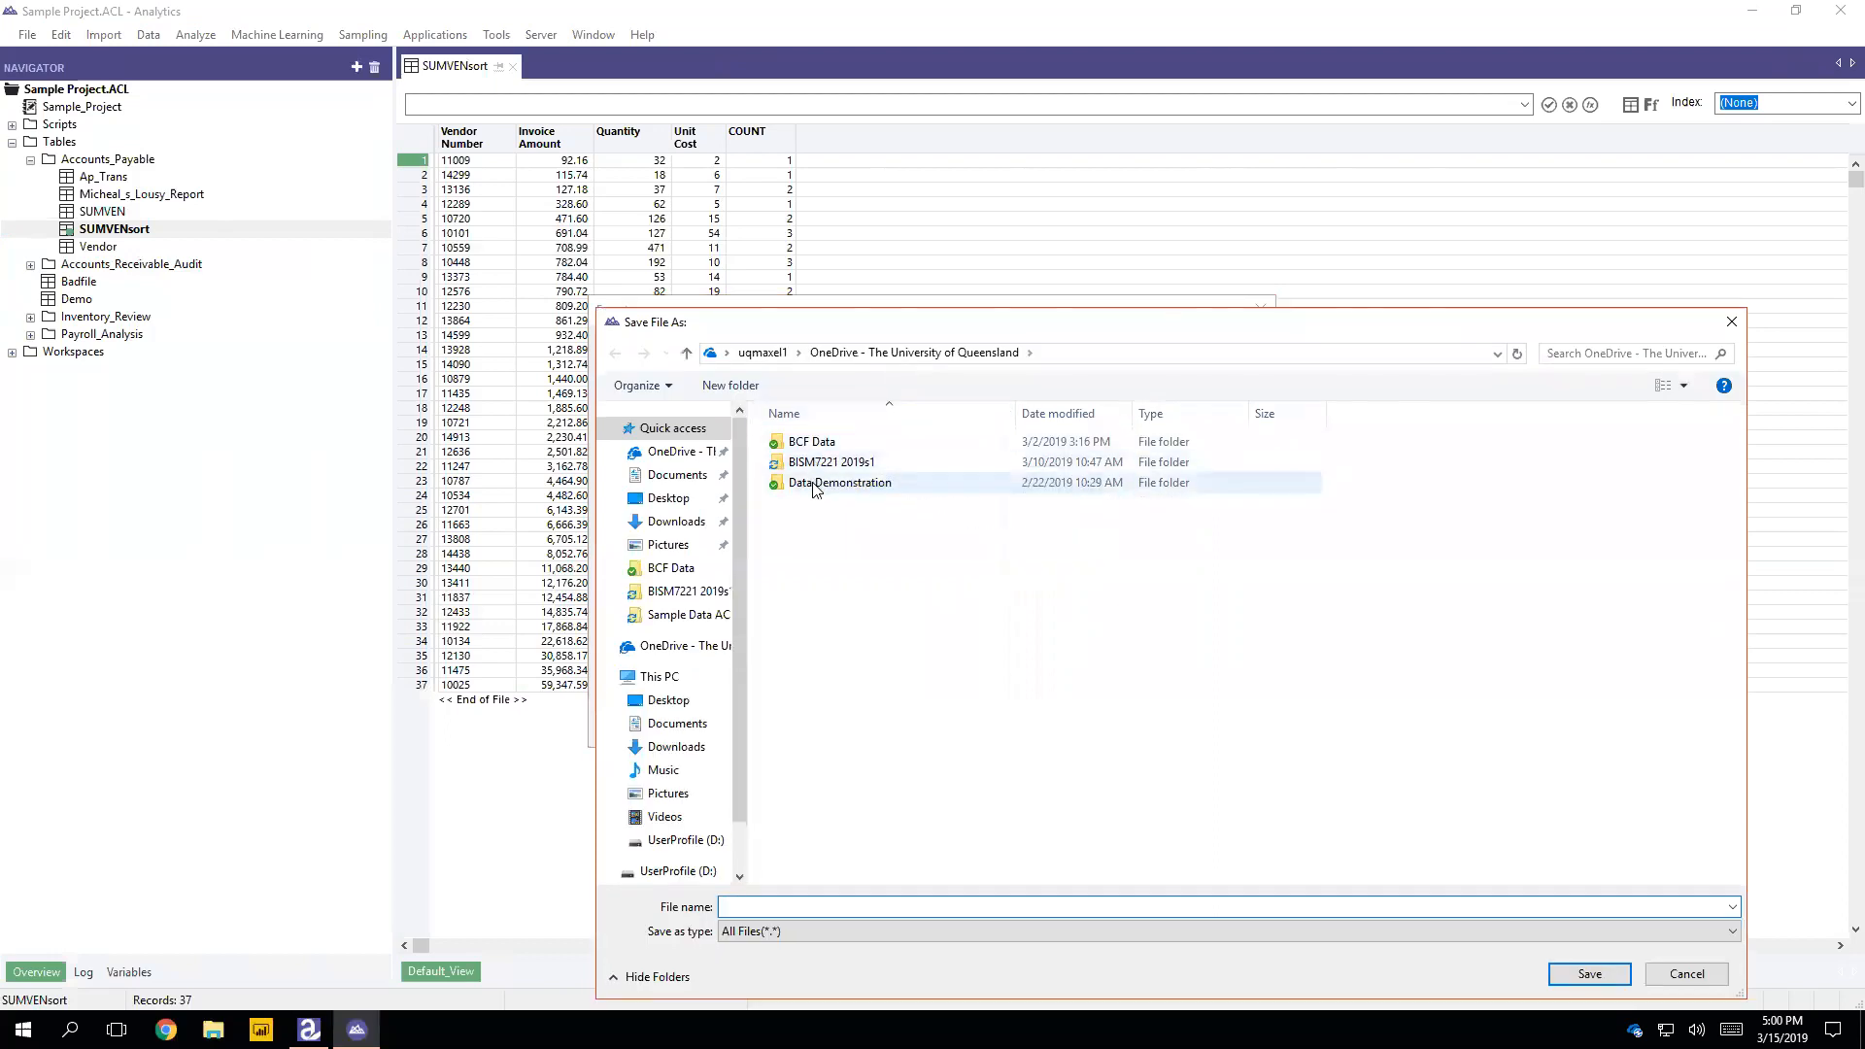
pyautogui.doubleClick(841, 462)
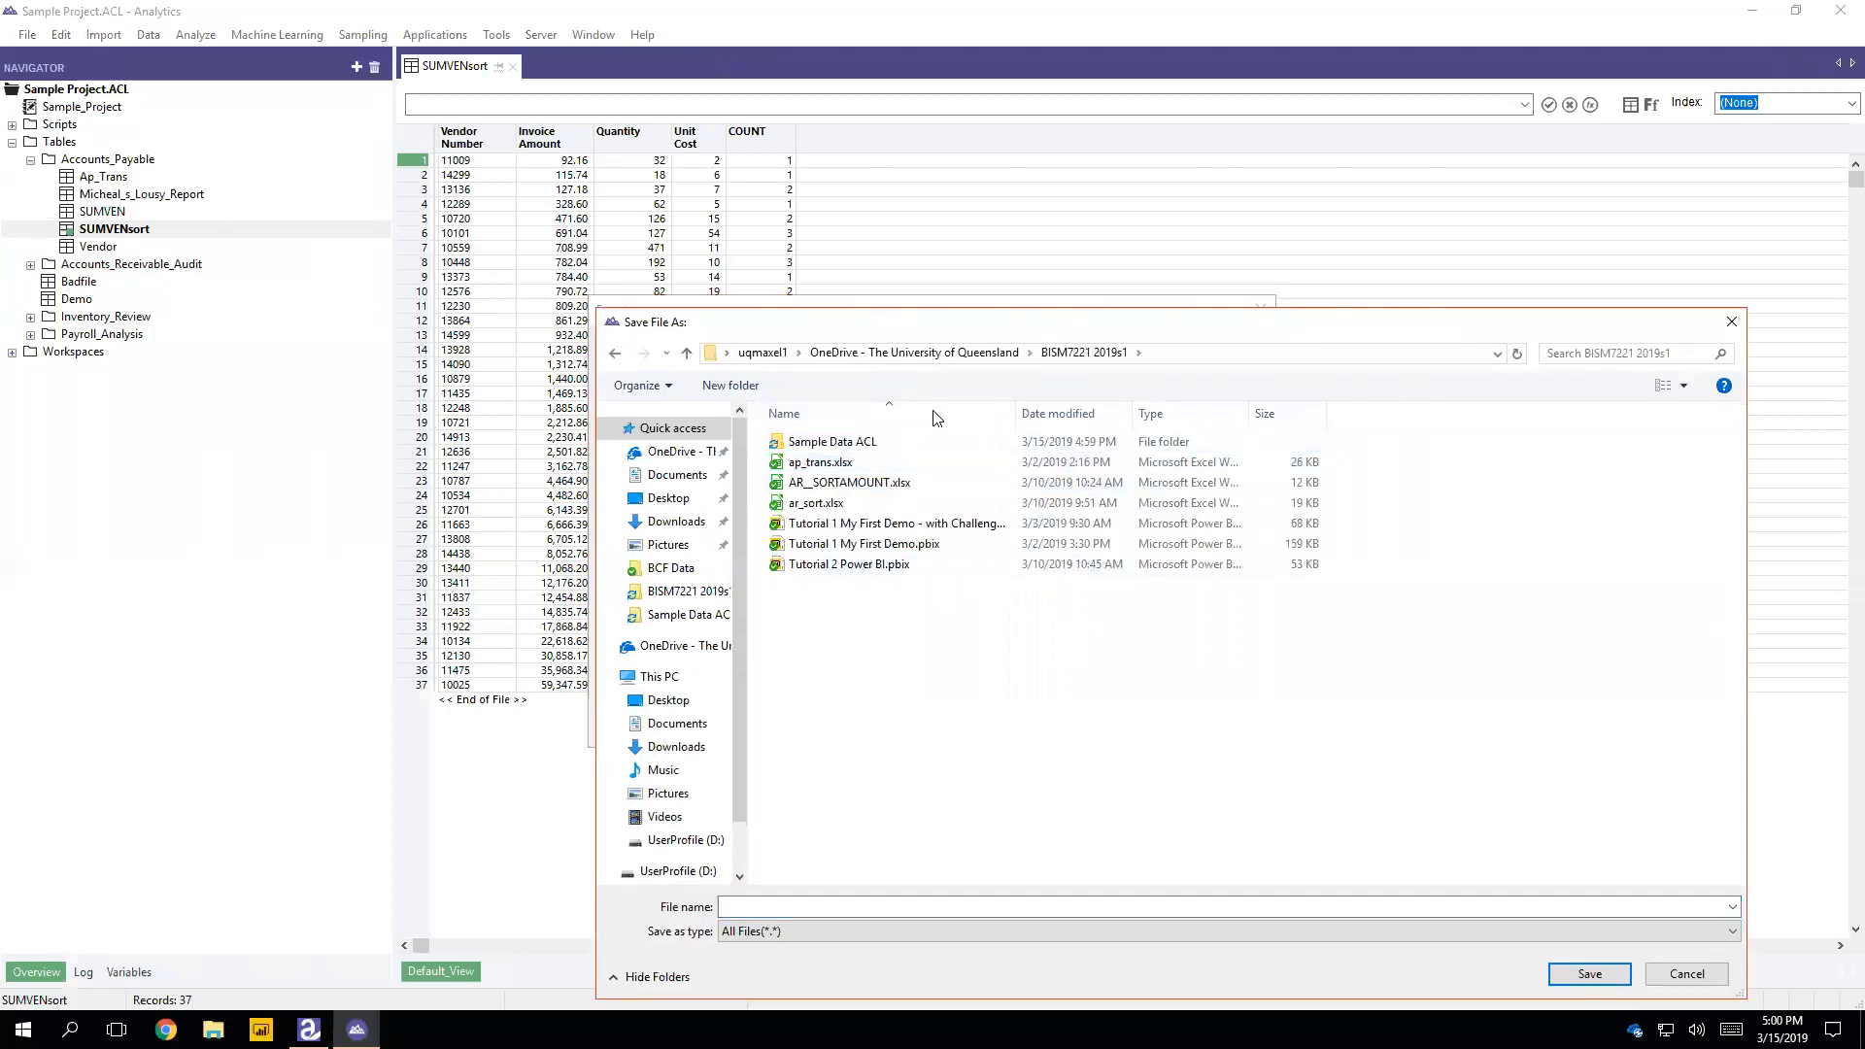
pyautogui.click(1075, 905)
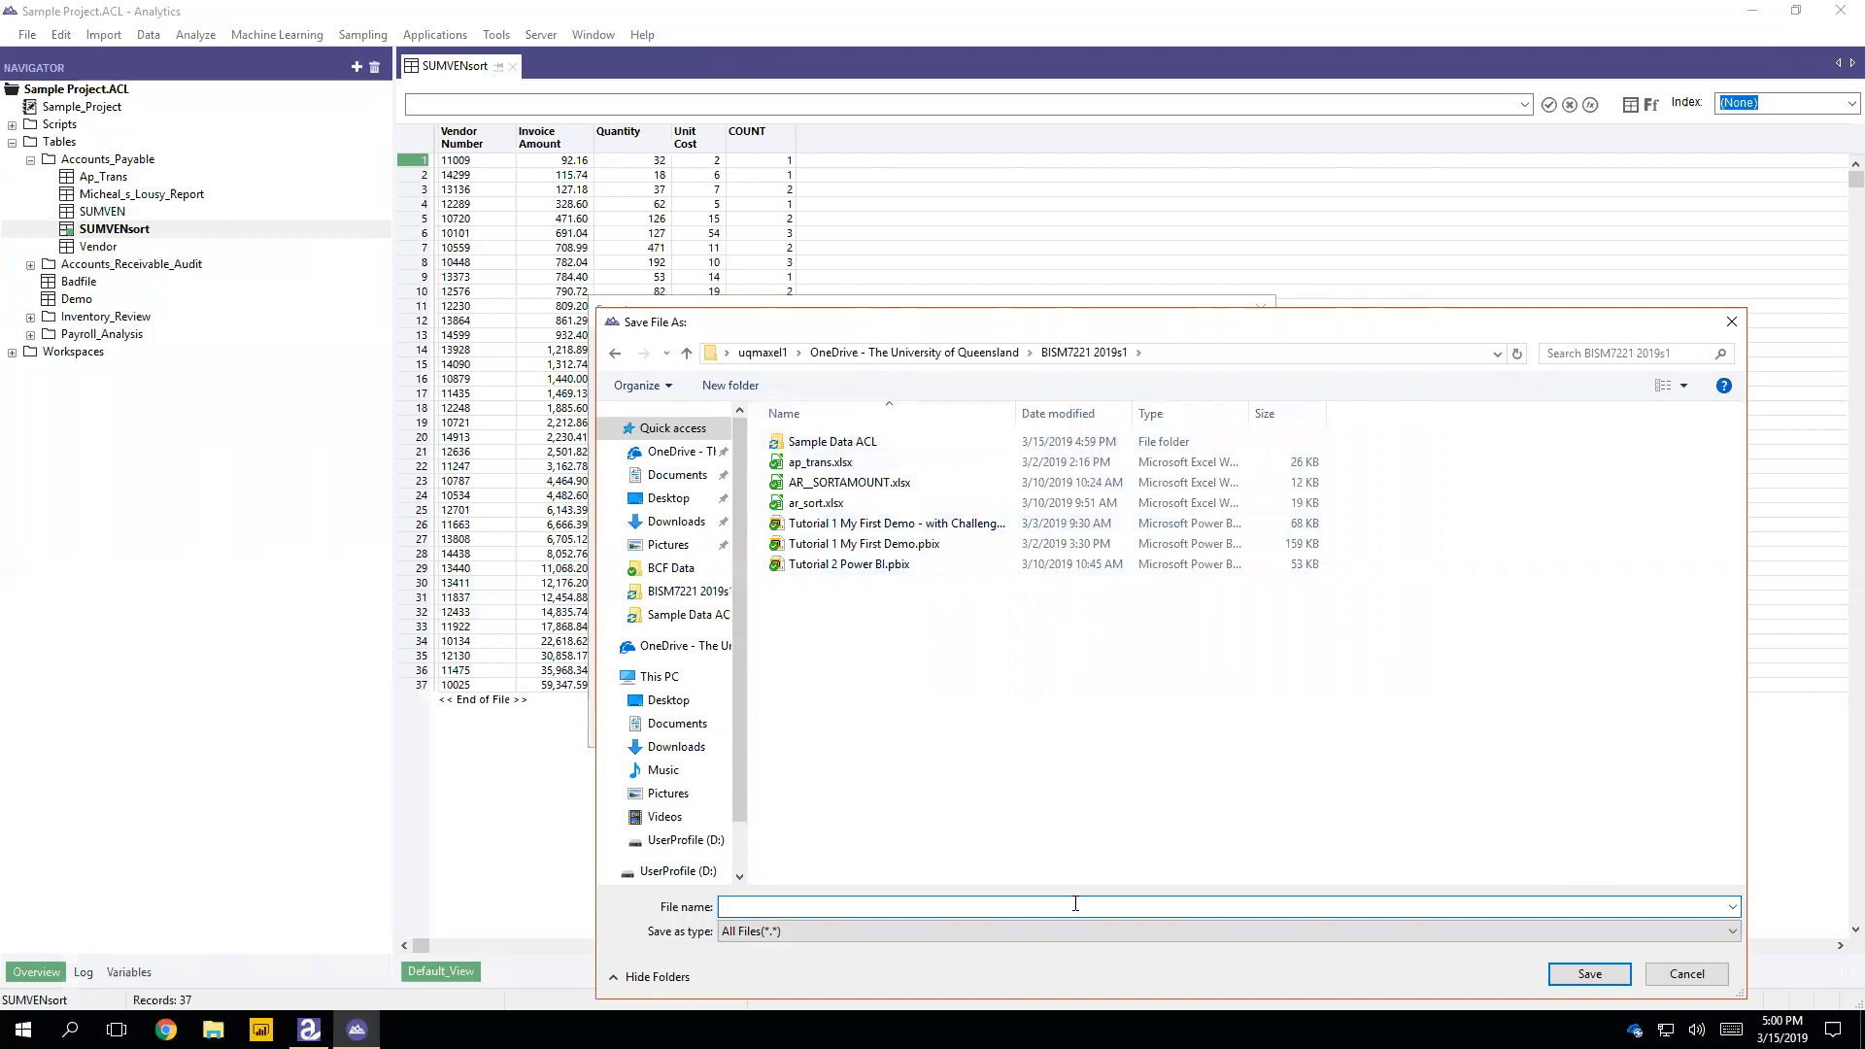
pyautogui.write('SUMVENsort')
pyautogui.click(1621, 983)
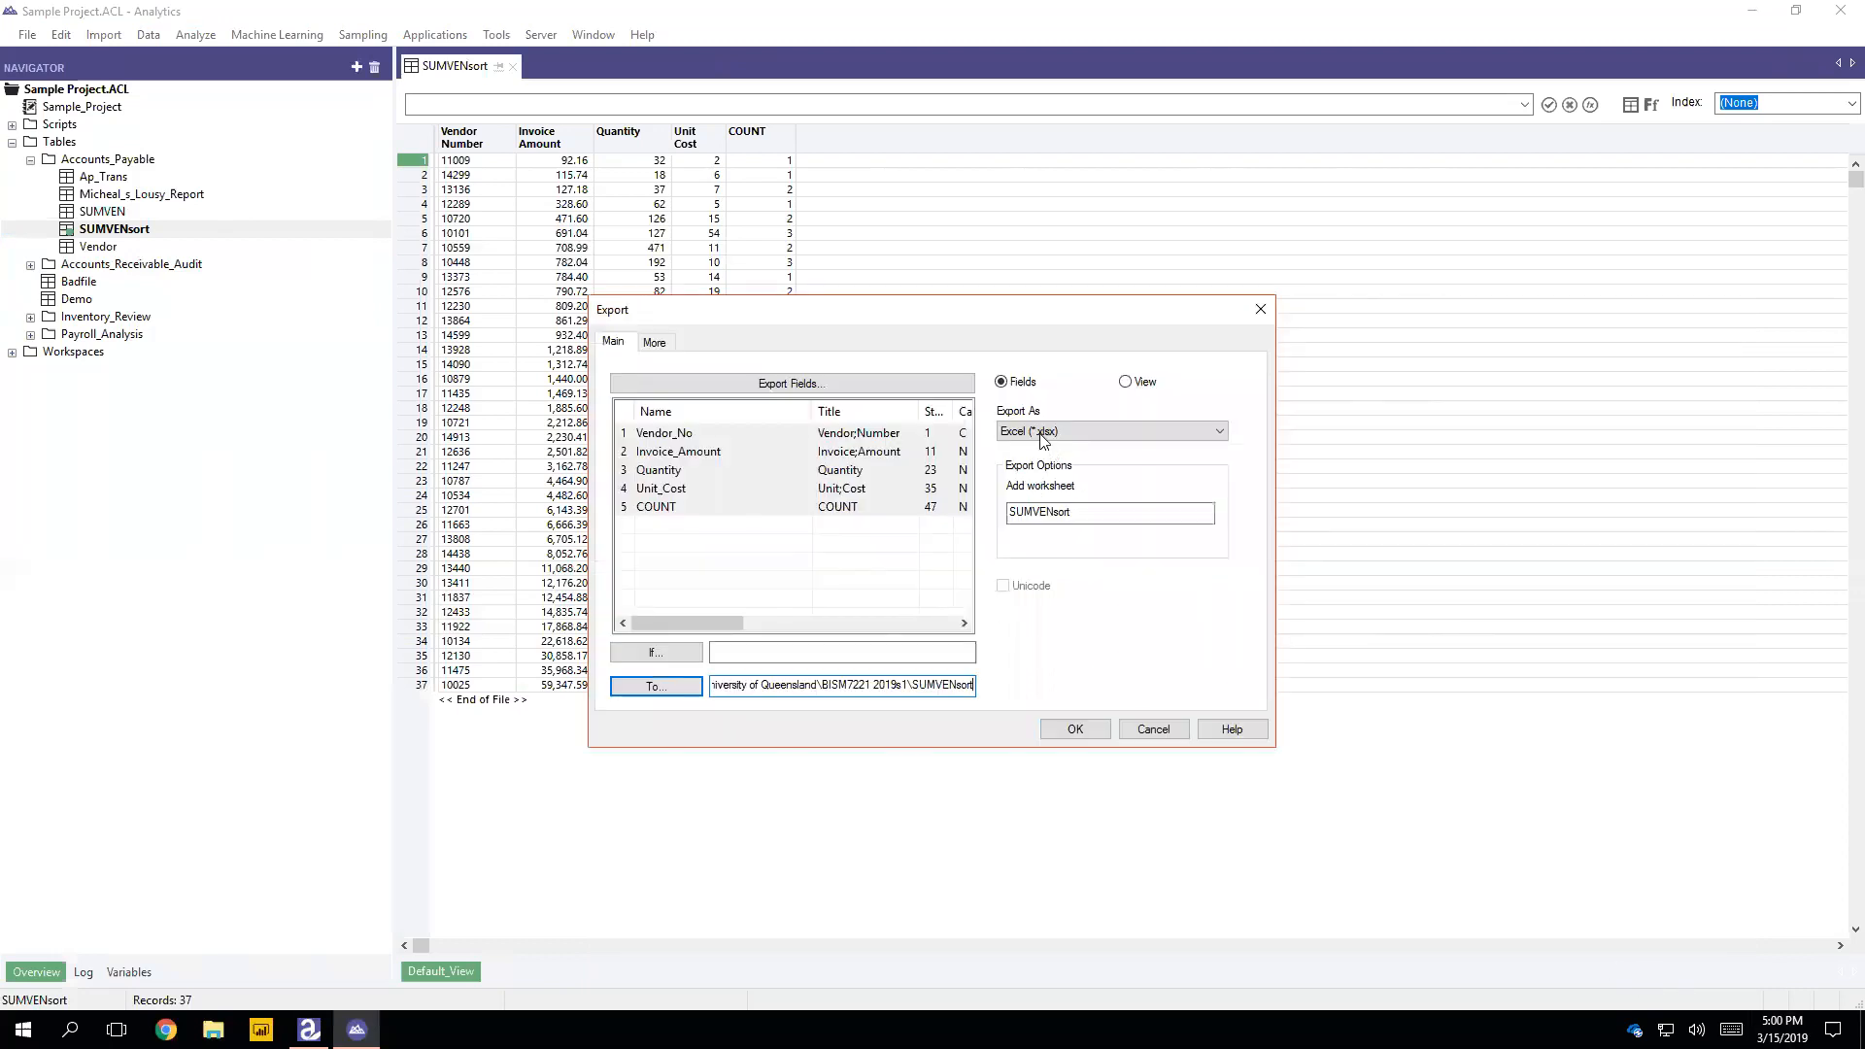
# Step: Choose Excel (*.xlsx) as the export format and run the export
pyautogui.click(1150, 431)
pyautogui.moveTo(1216, 463)
pyautogui.mouseDown()
pyautogui.moveTo(1218, 497)
pyautogui.moveTo(1218, 470)
pyautogui.mouseUp()
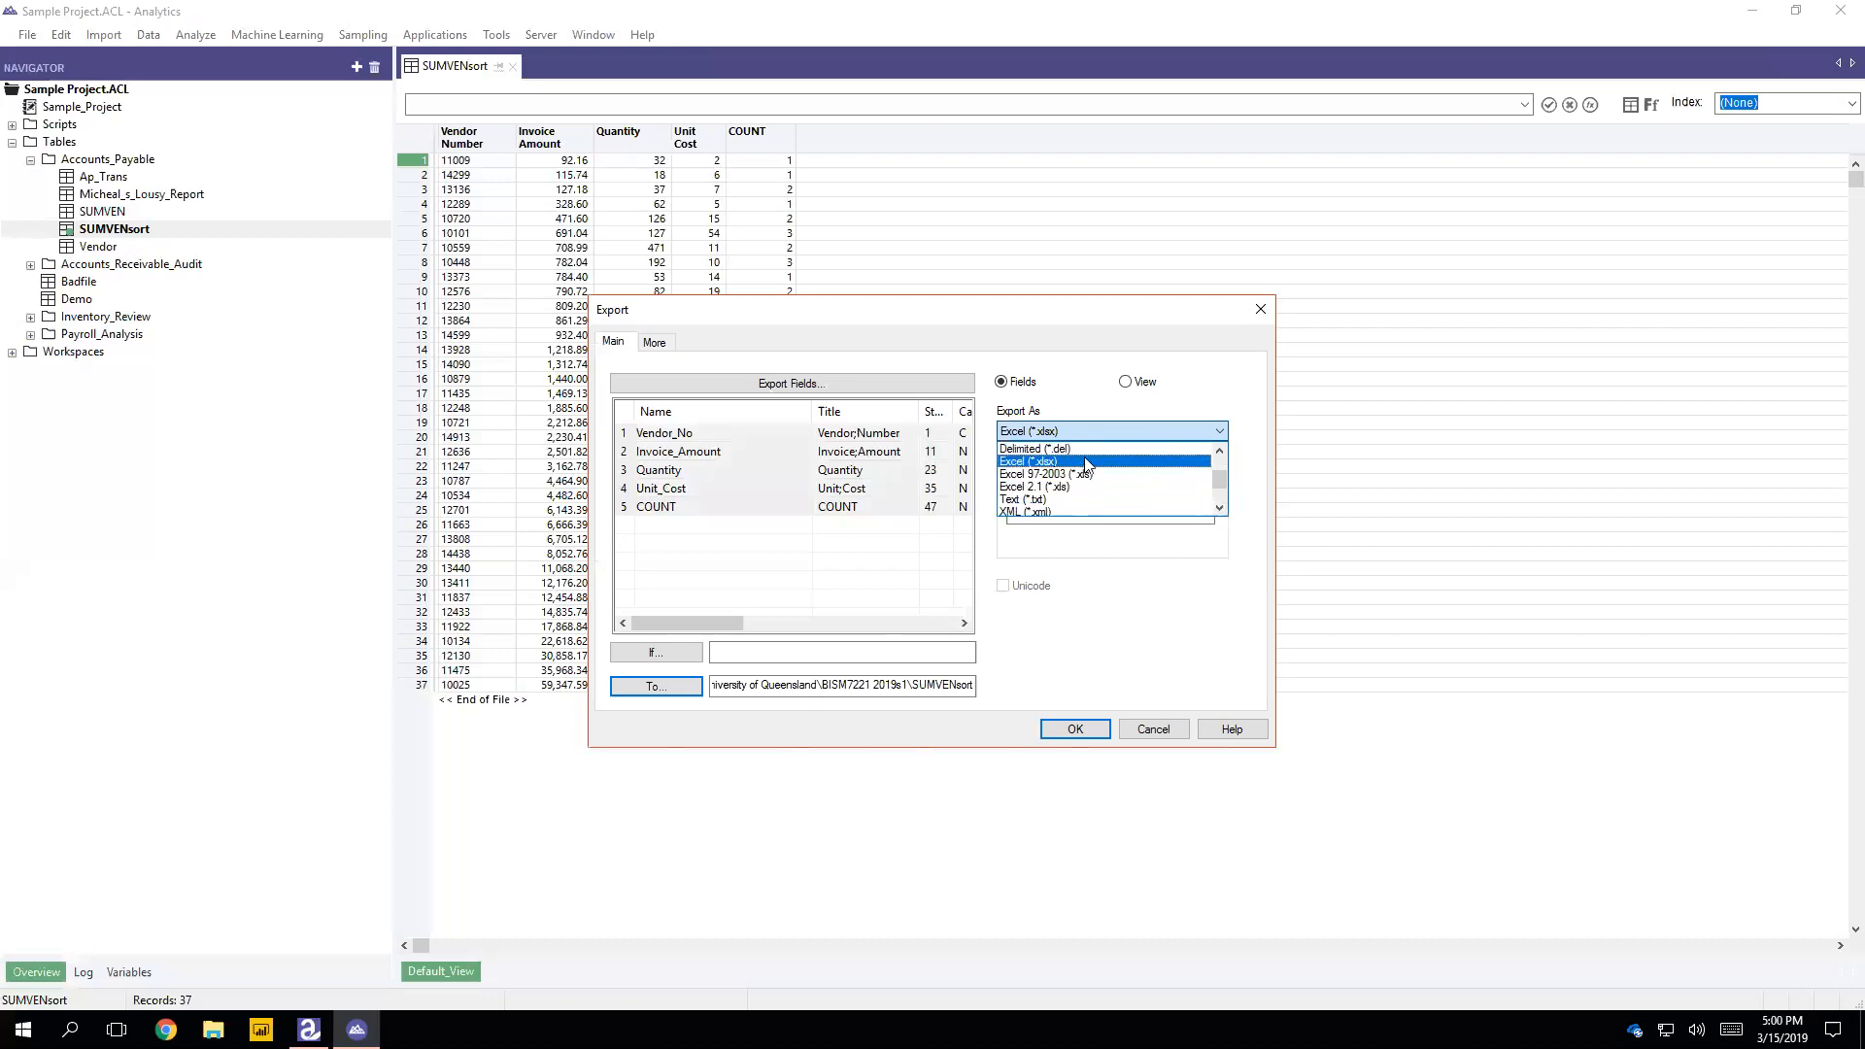
pyautogui.click(1085, 461)
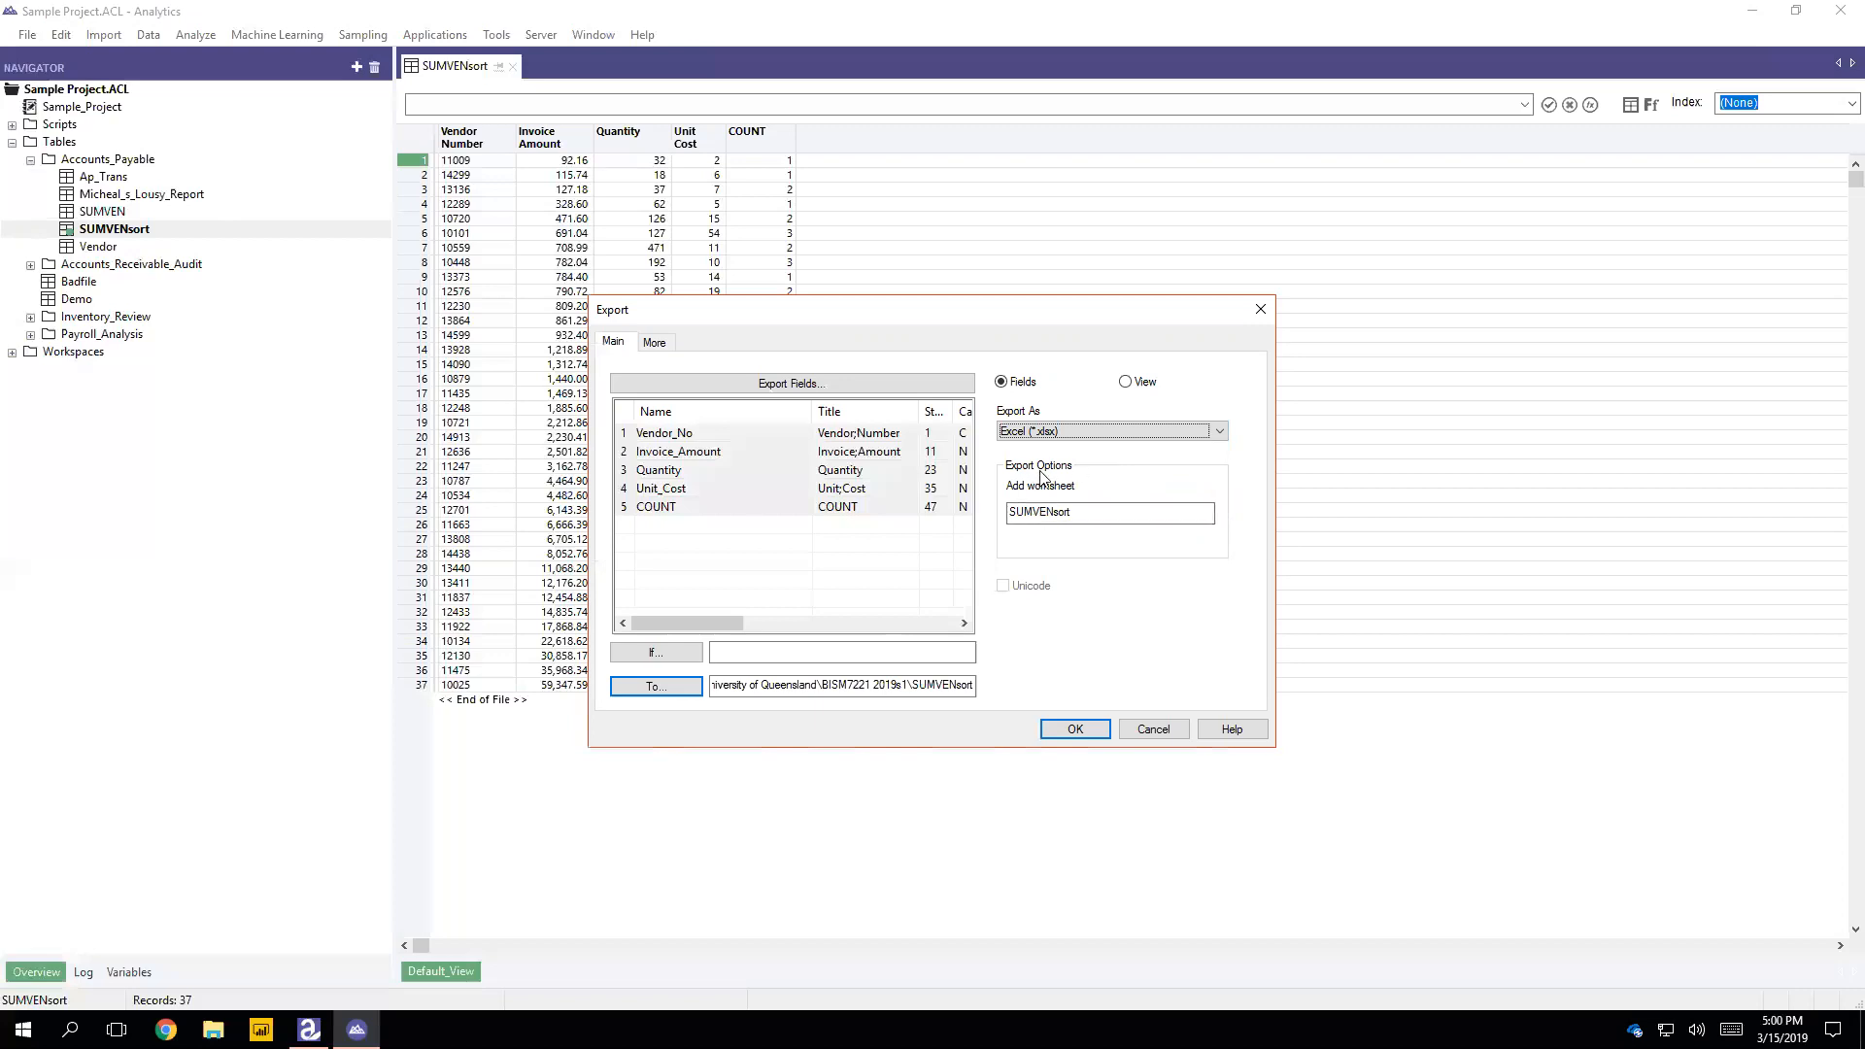
pyautogui.click(1074, 730)
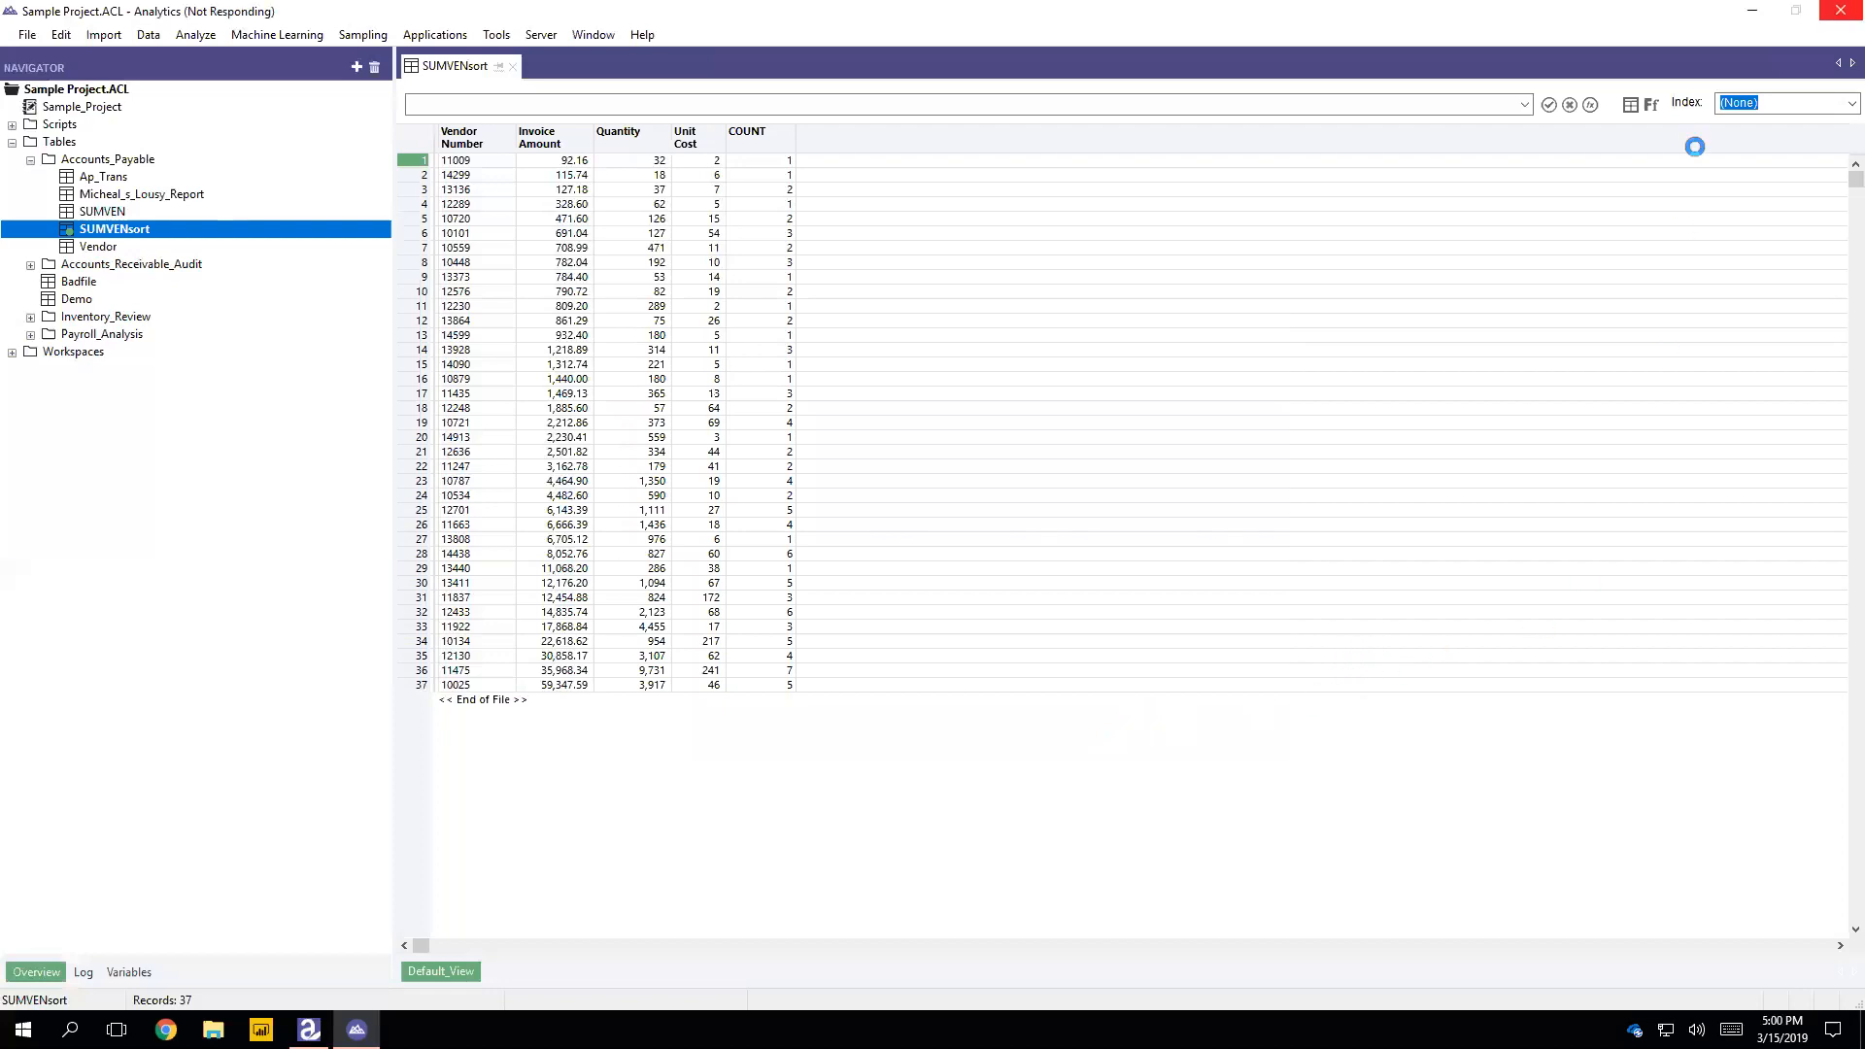
# Step: Minimize both ACL windows and switch to File Explorer
pyautogui.click(1754, 14)
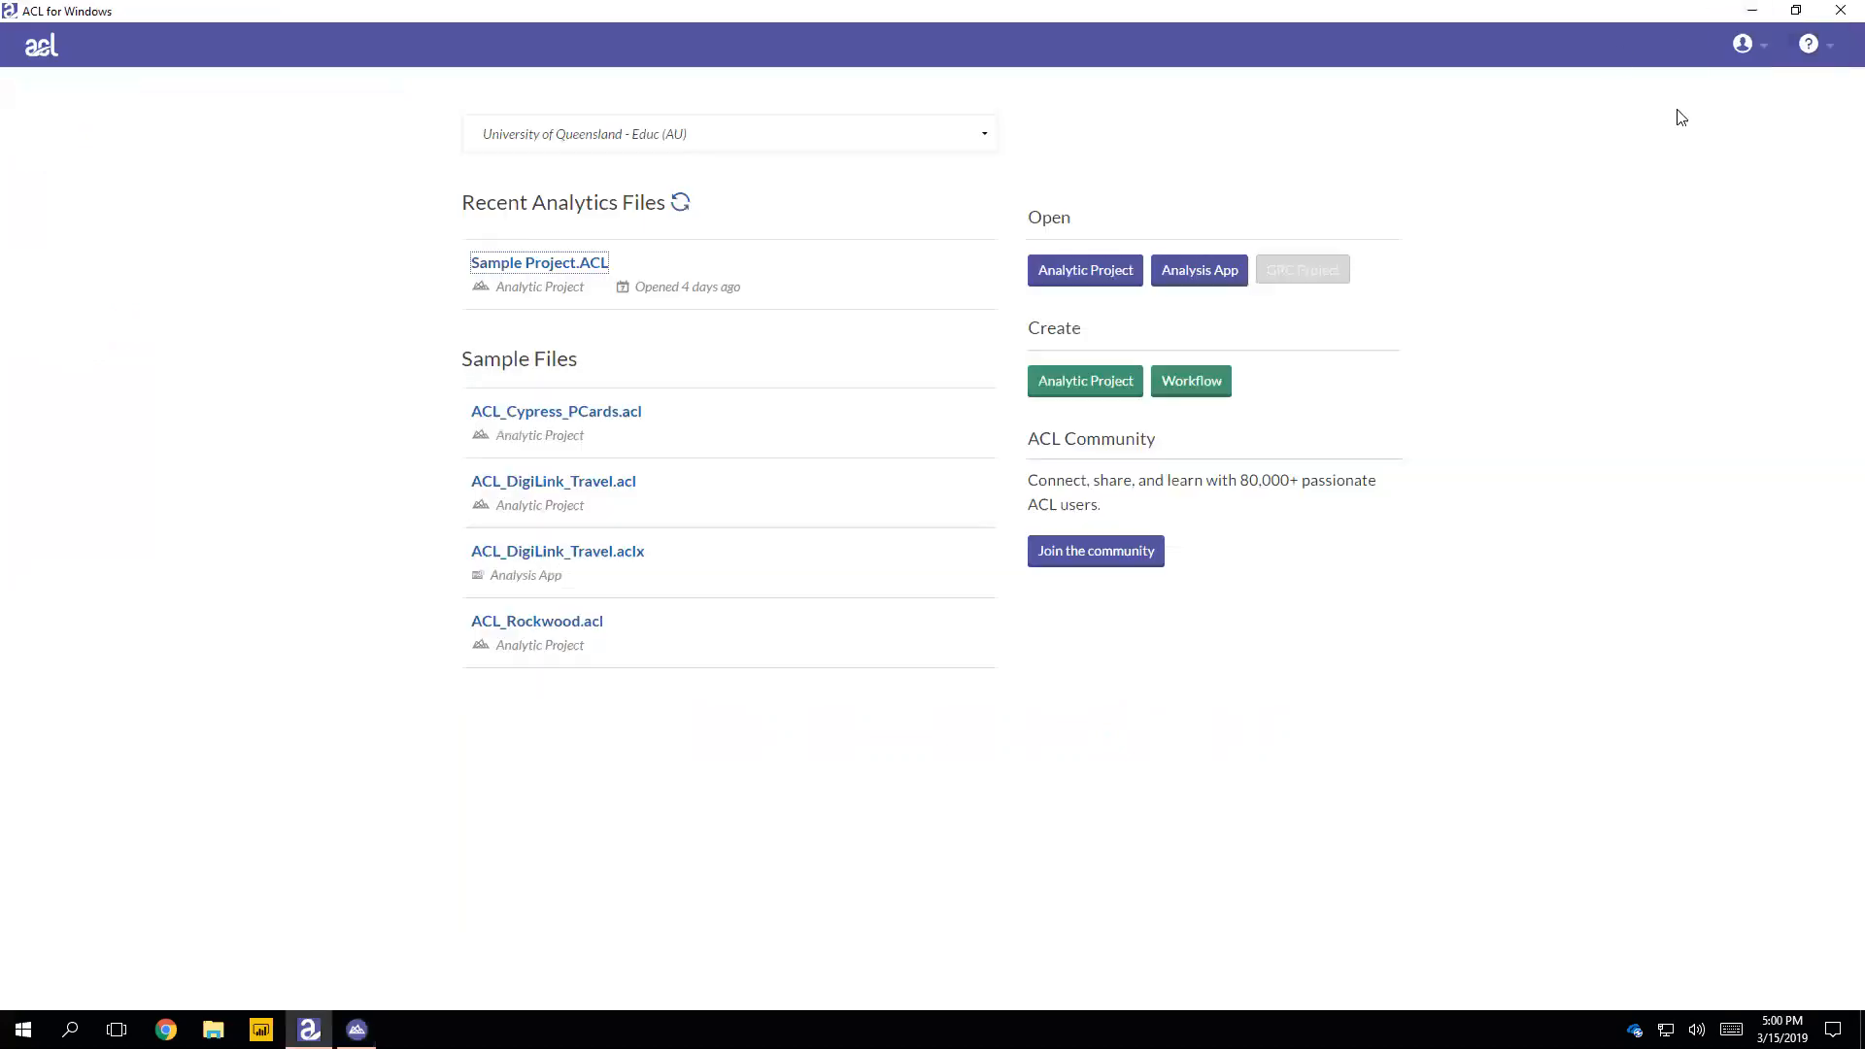
pyautogui.click(1749, 12)
pyautogui.rightClick(529, 473)
pyautogui.click(476, 583)
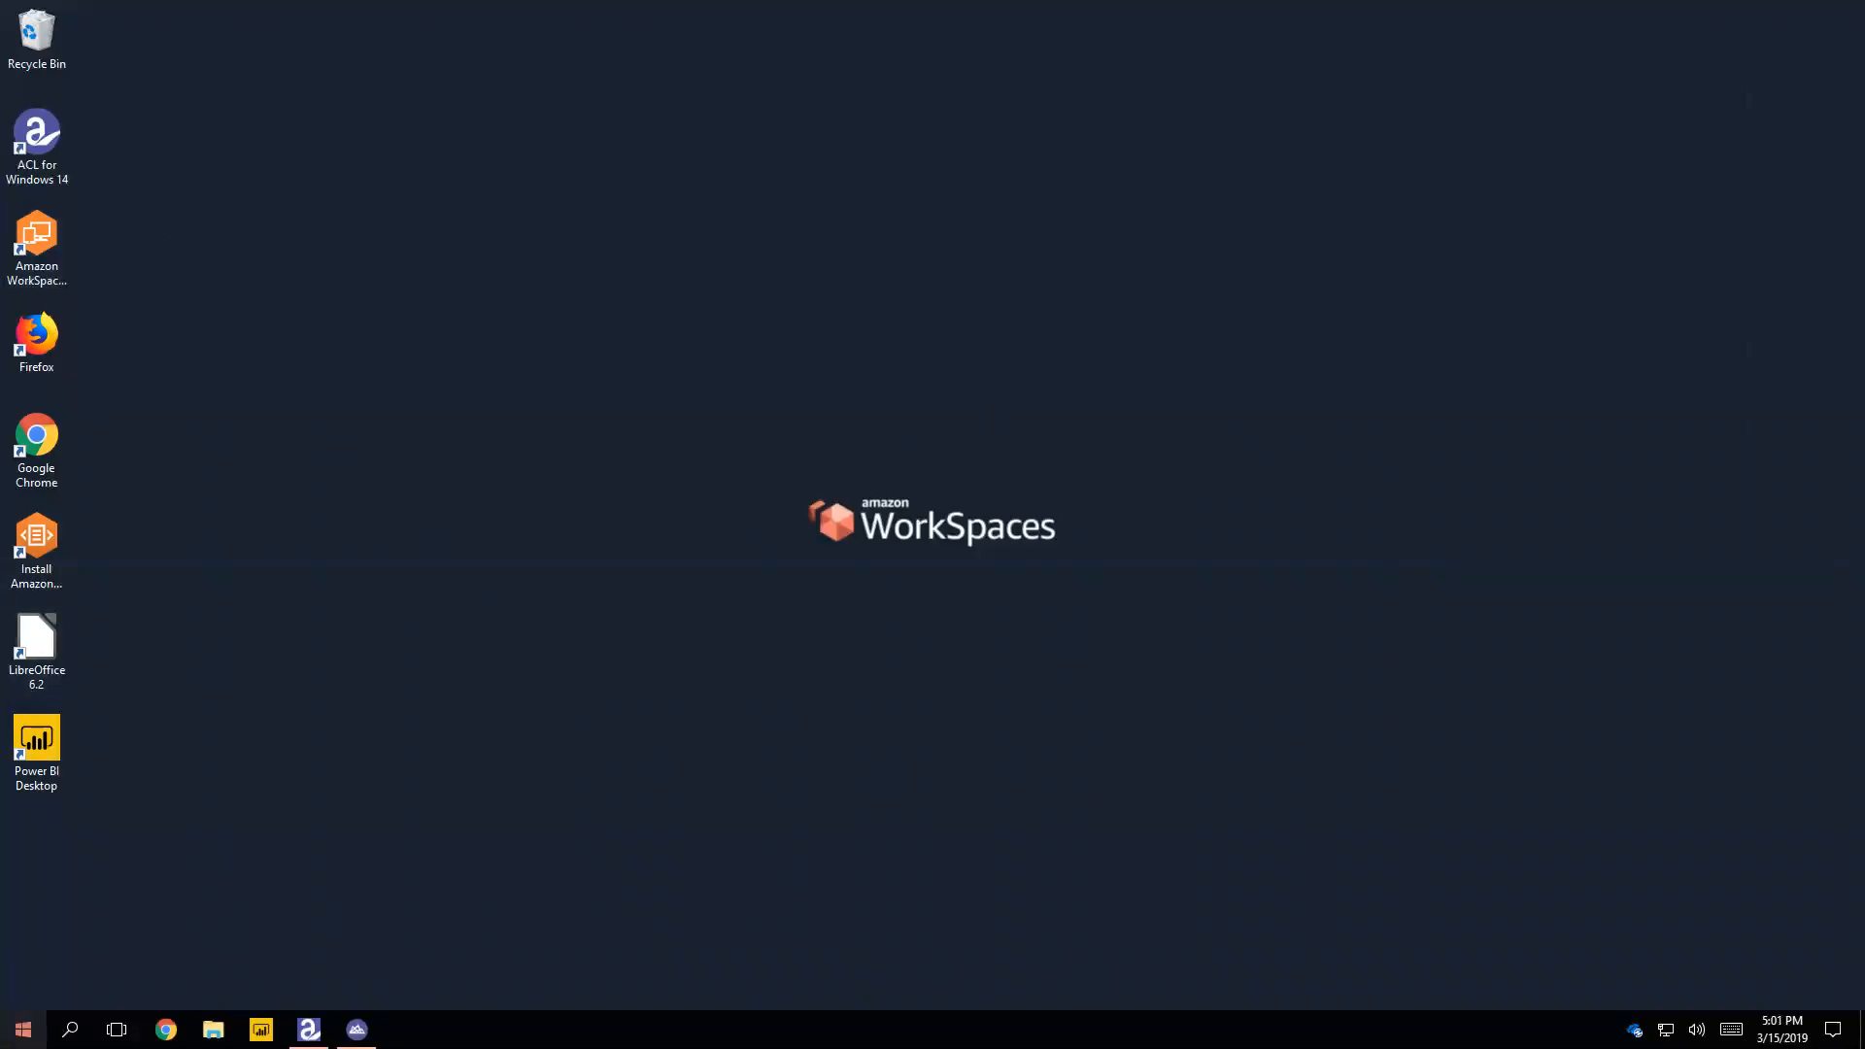
pyautogui.rightClick(24, 1029)
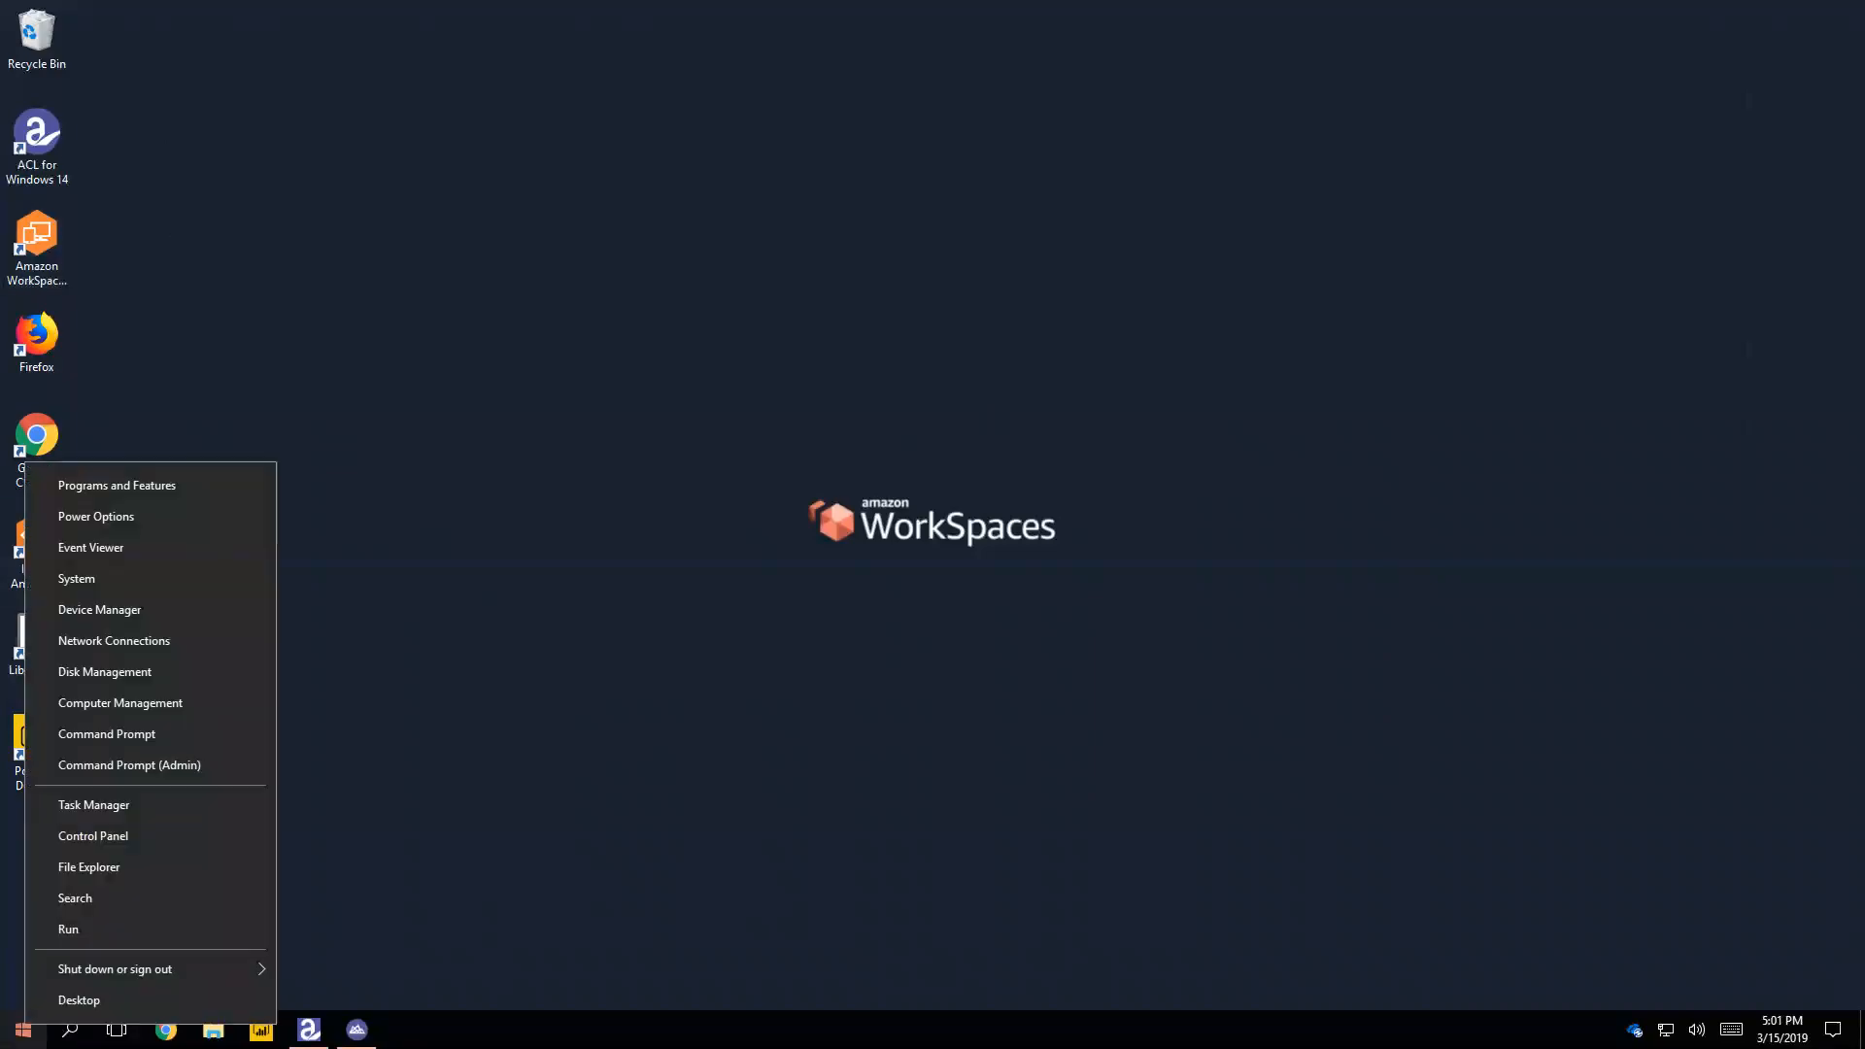
pyautogui.click(109, 863)
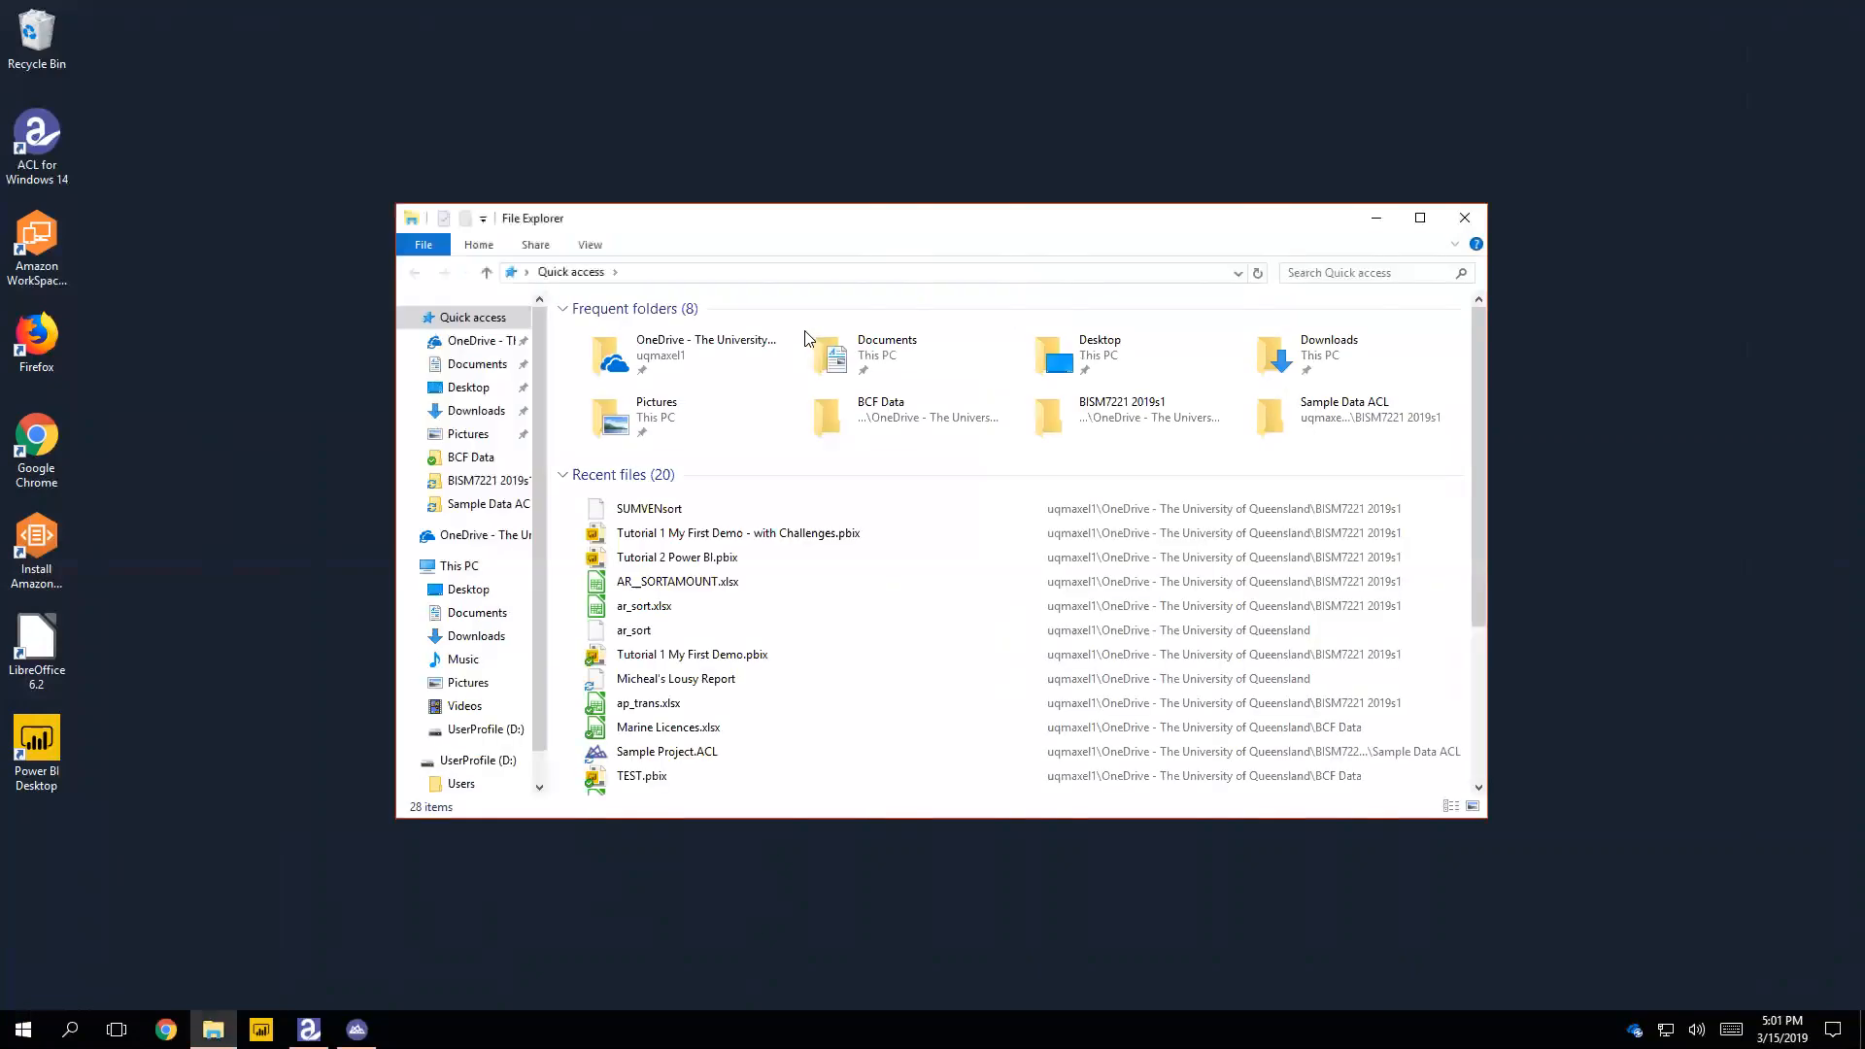
# Step: Go to the BISM7221 2019s1 folder and open the exported SUMVENsort.xlsx in LibreOffice Calc
pyautogui.click(478, 483)
pyautogui.click(626, 415)
pyautogui.doubleClick(627, 416)
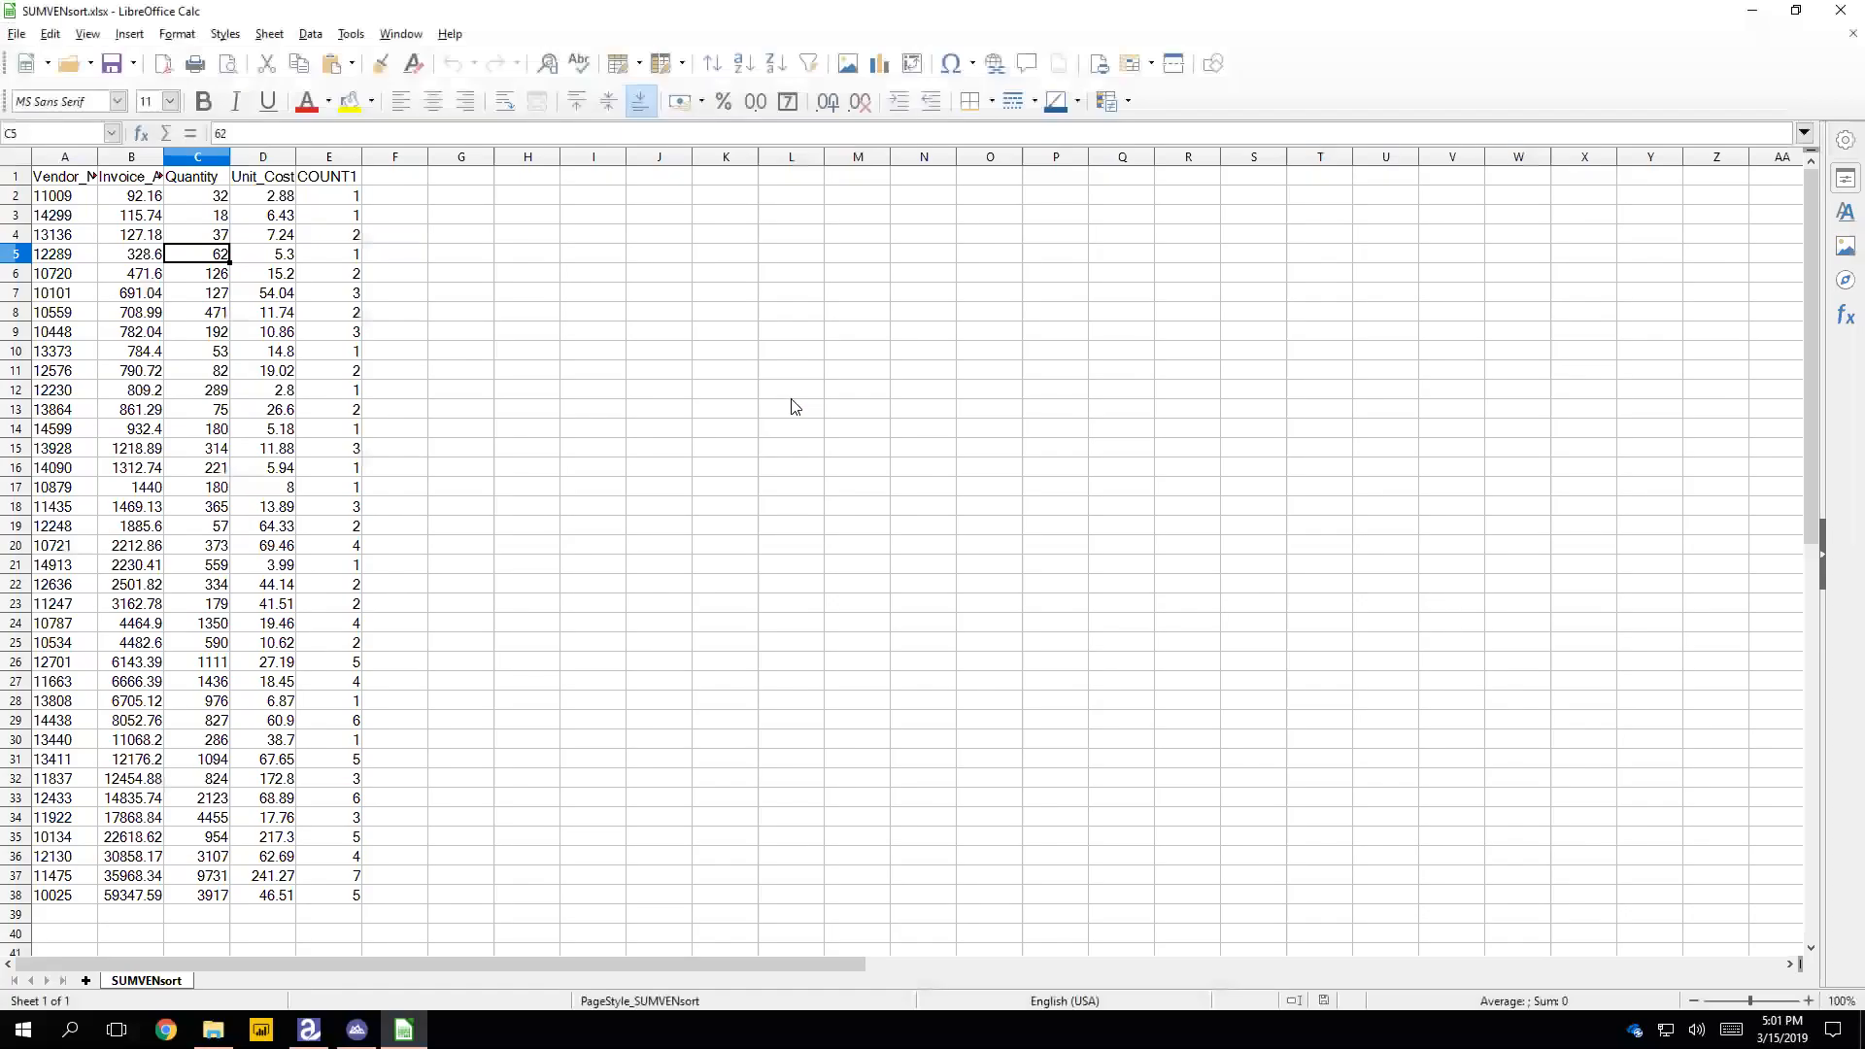
# Step: Fit the widths of columns A through E to their contents
pyautogui.click(68, 157)
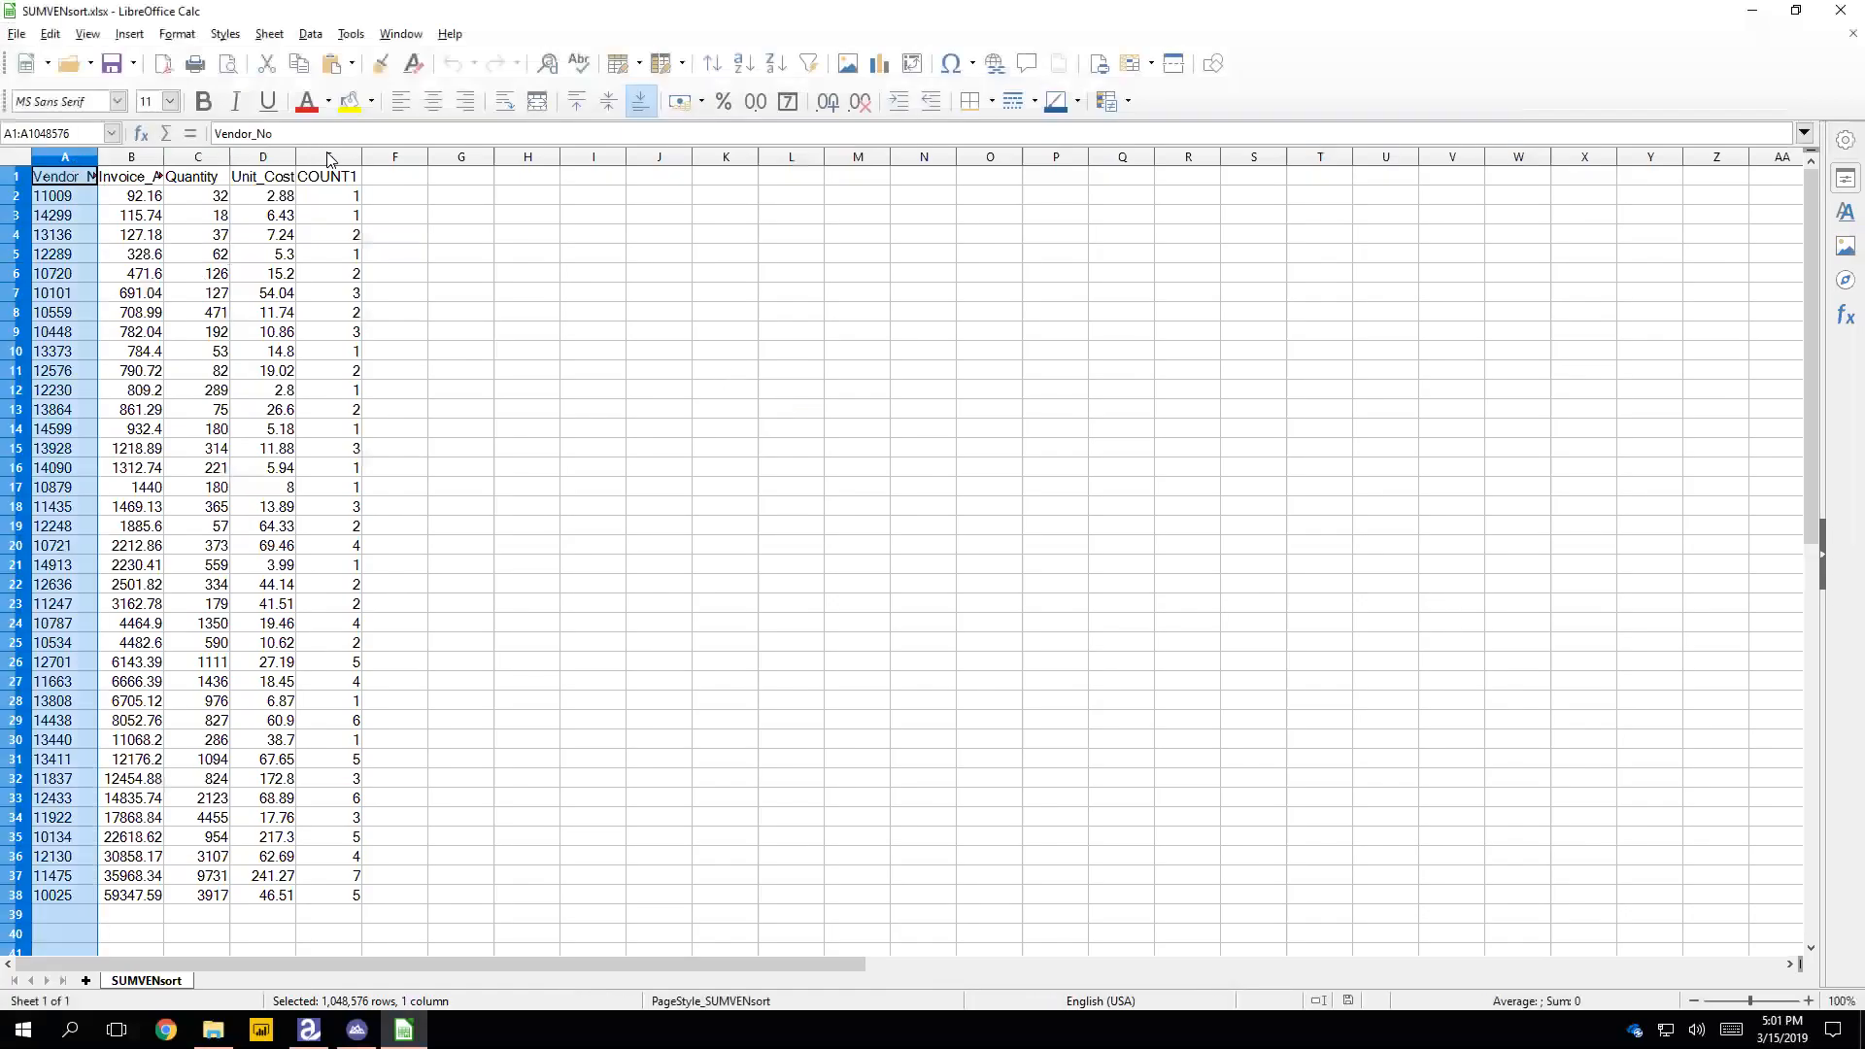
pyautogui.keyDown('shift'); pyautogui.click(328, 157); pyautogui.keyUp('shift')
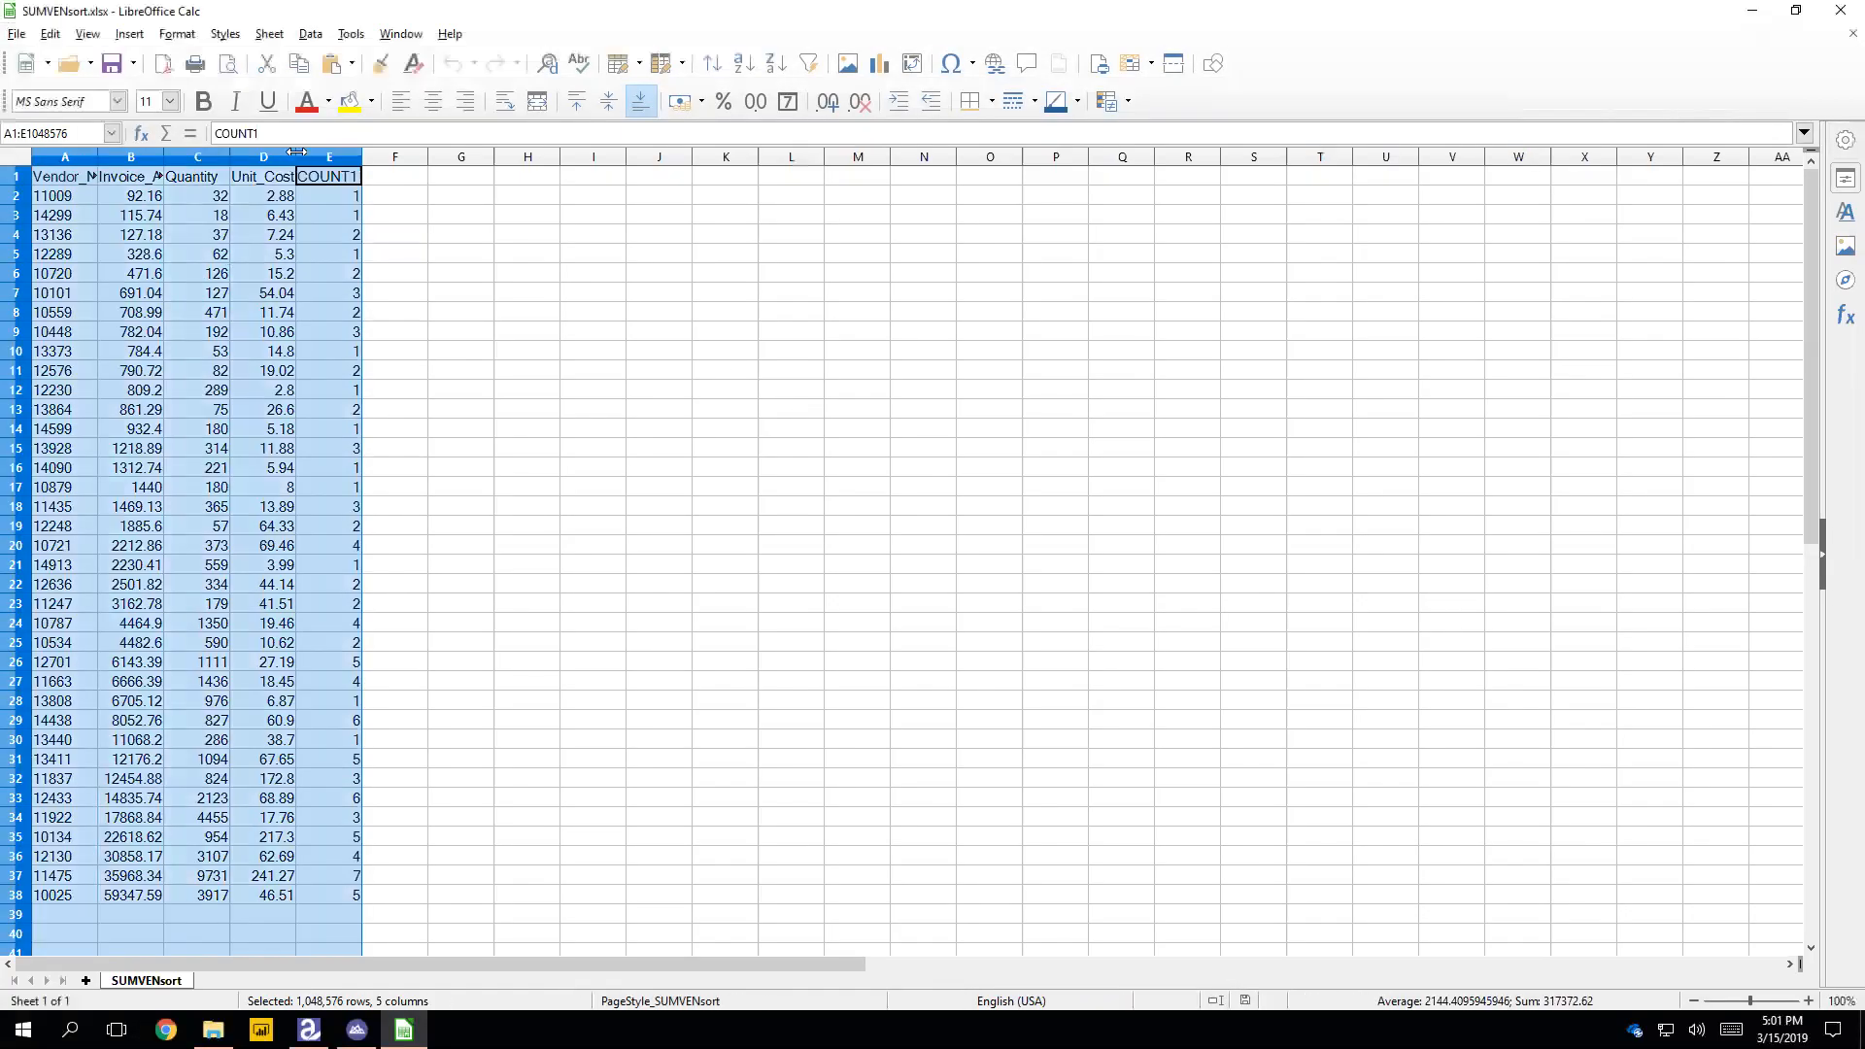
pyautogui.doubleClick(297, 157)
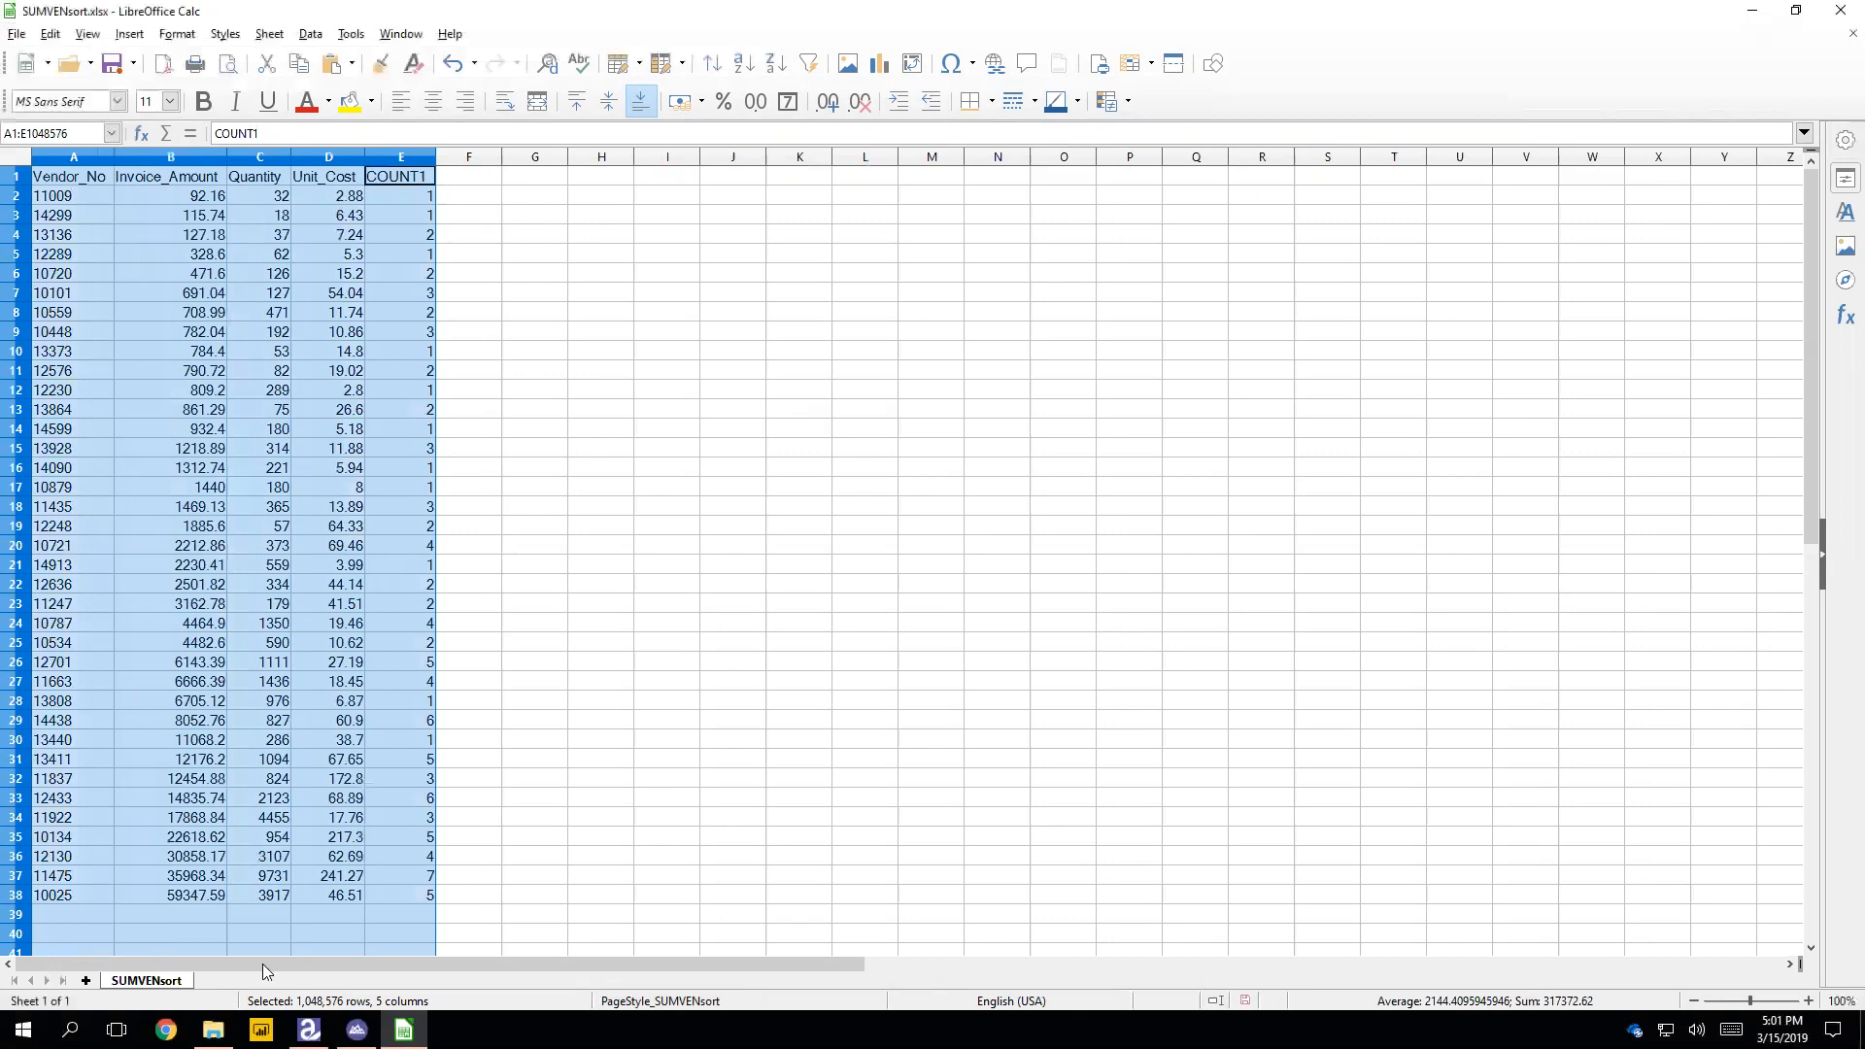
# Step: Switch to ACL Analytics and start a report on SUMVENsort with the header "My Special Heading"
pyautogui.click(191, 896)
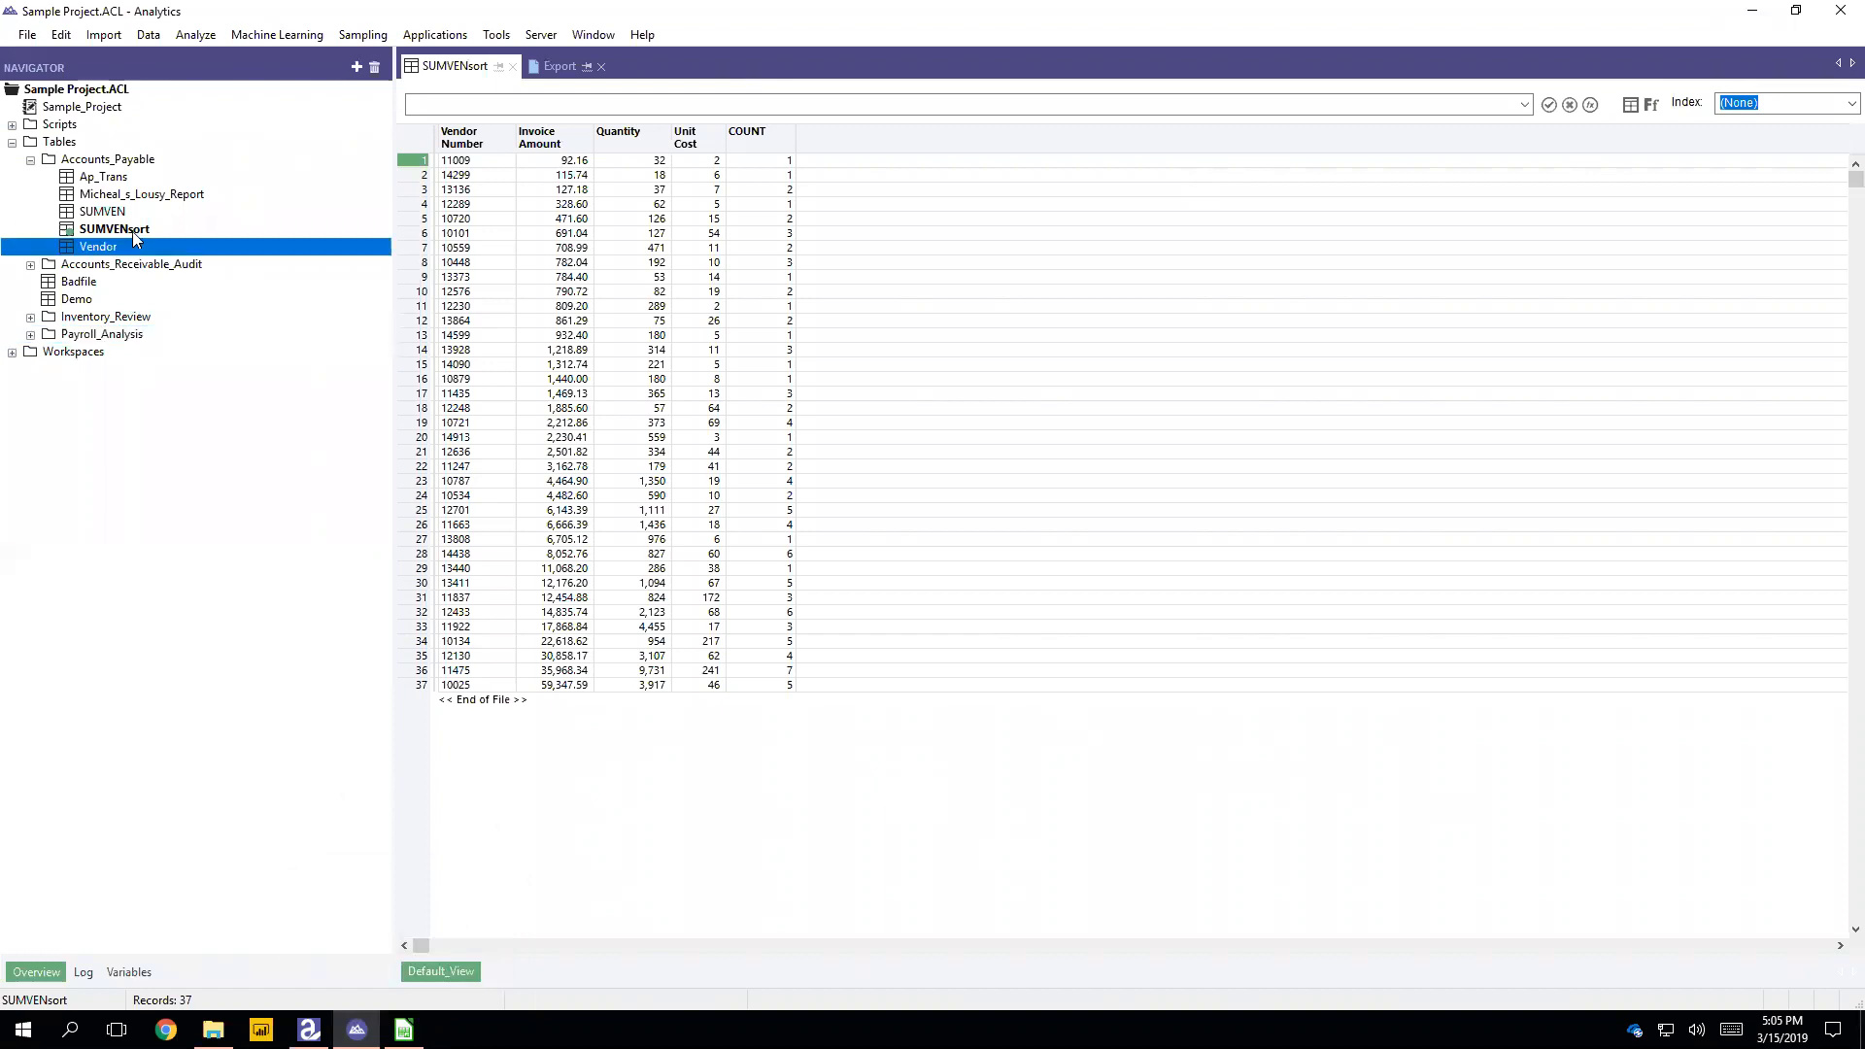
pyautogui.rightClick(186, 233)
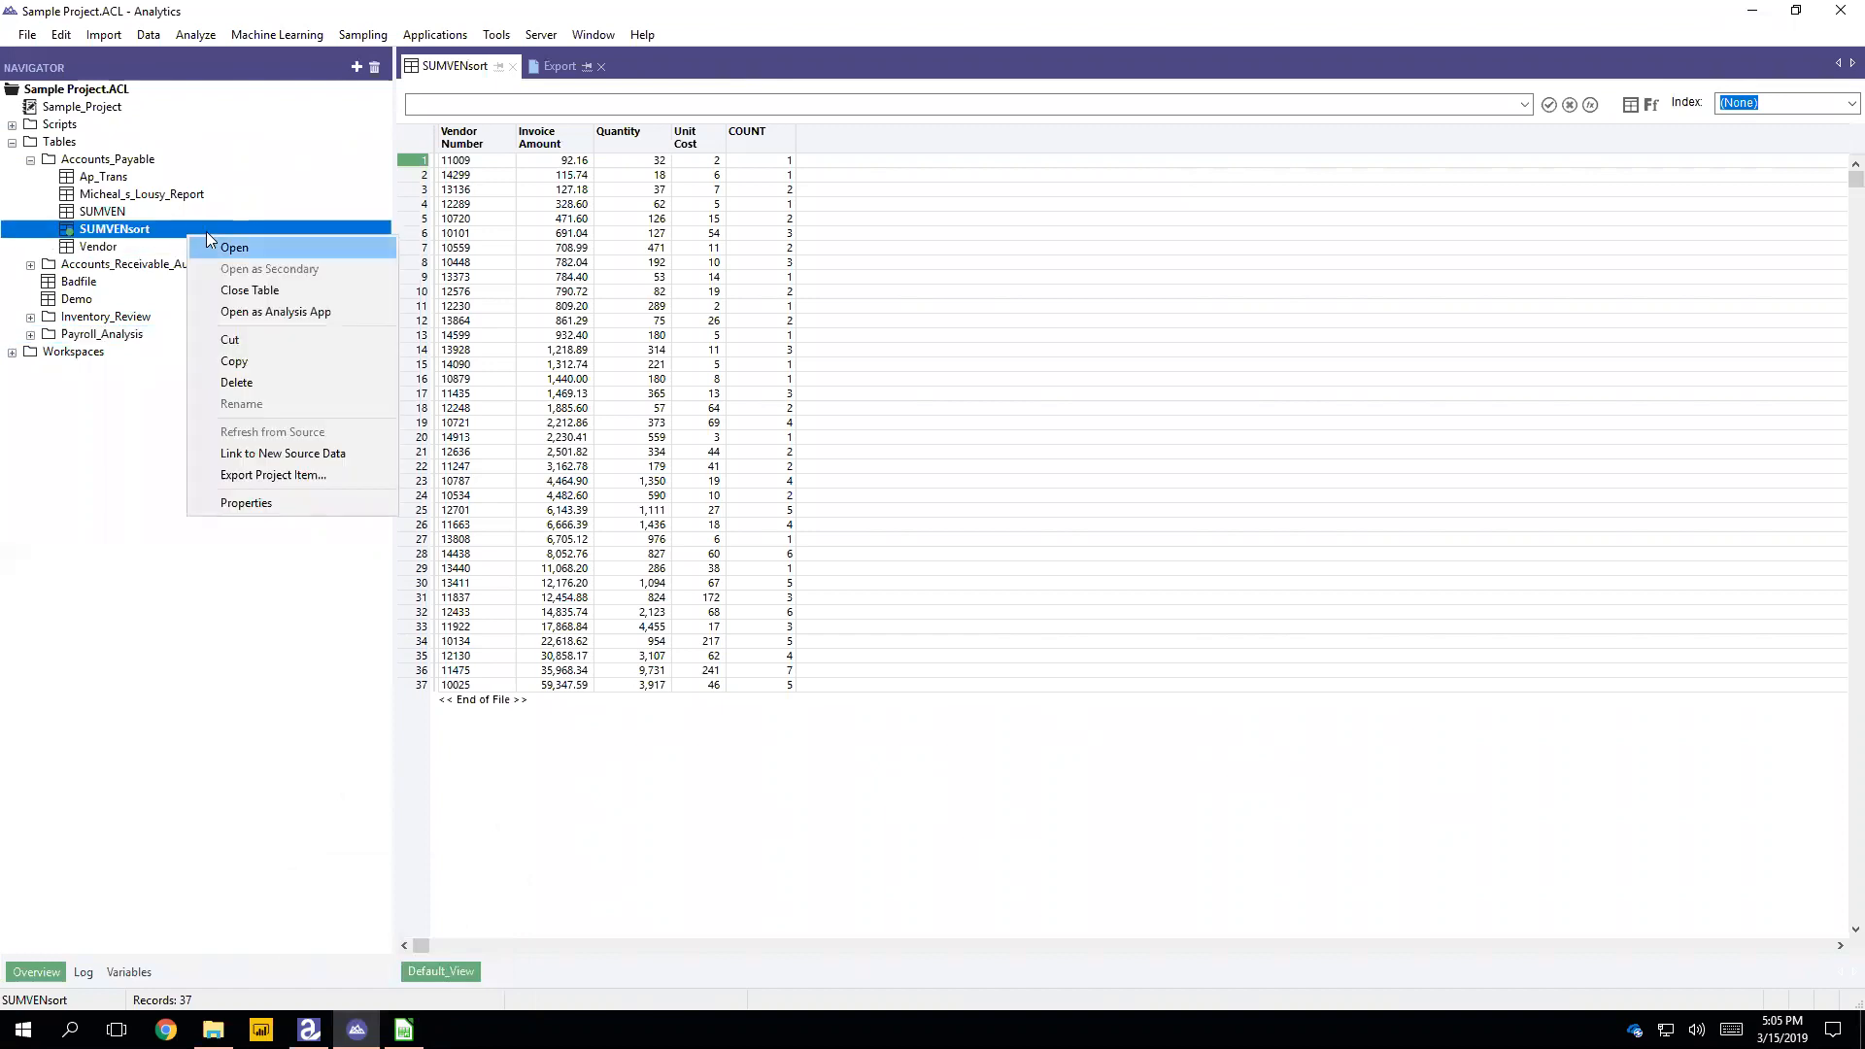
pyautogui.click(132, 490)
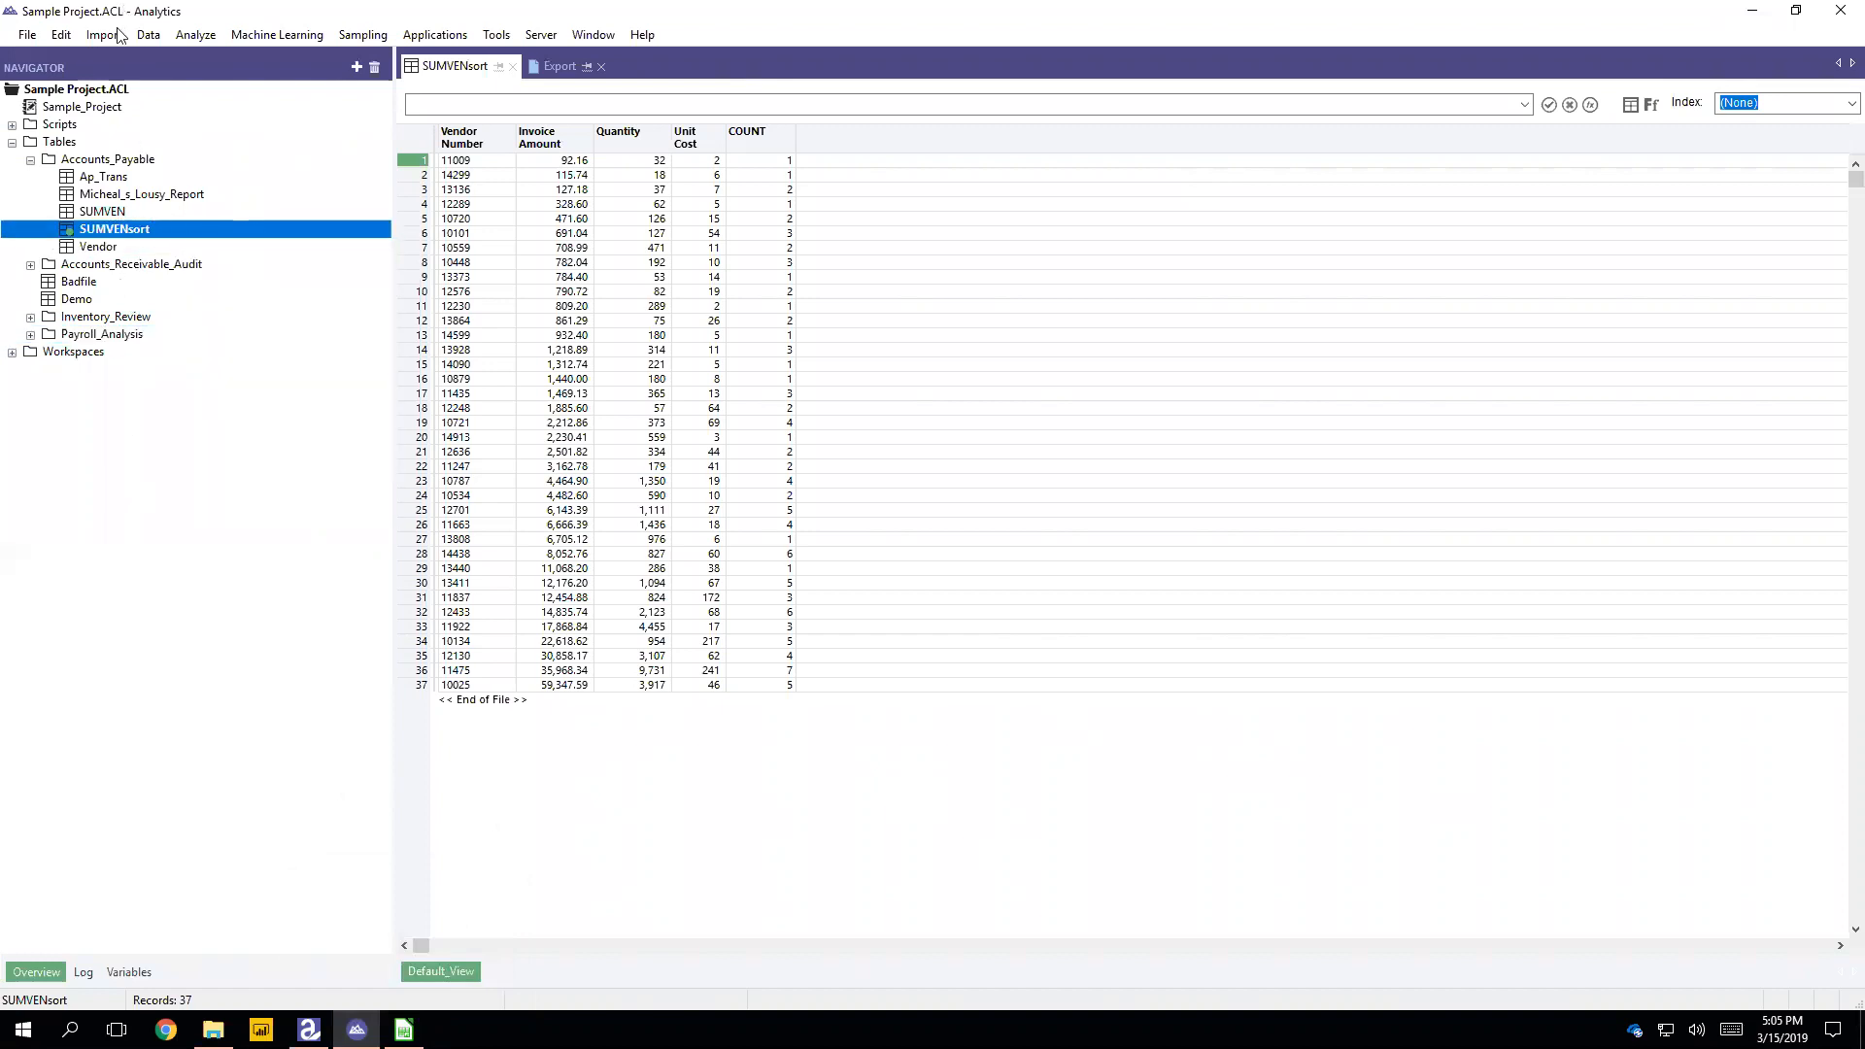
pyautogui.click(147, 35)
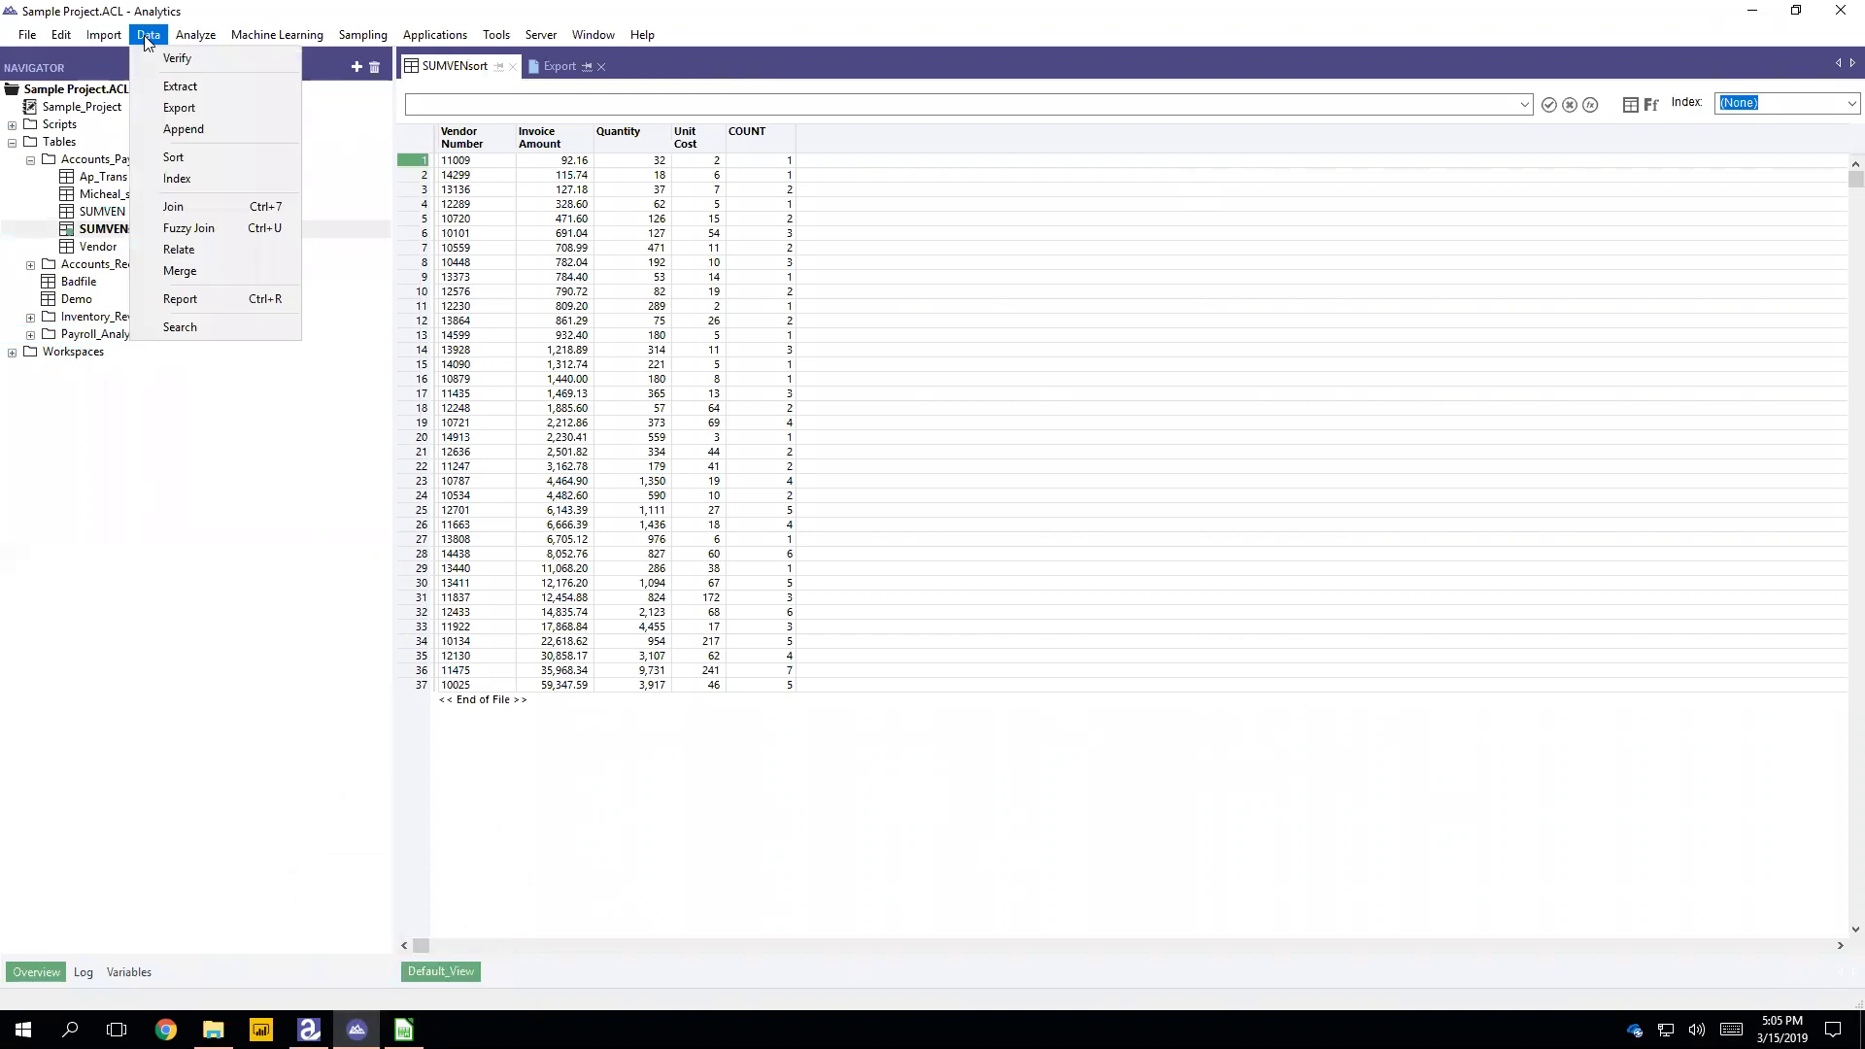
pyautogui.click(181, 300)
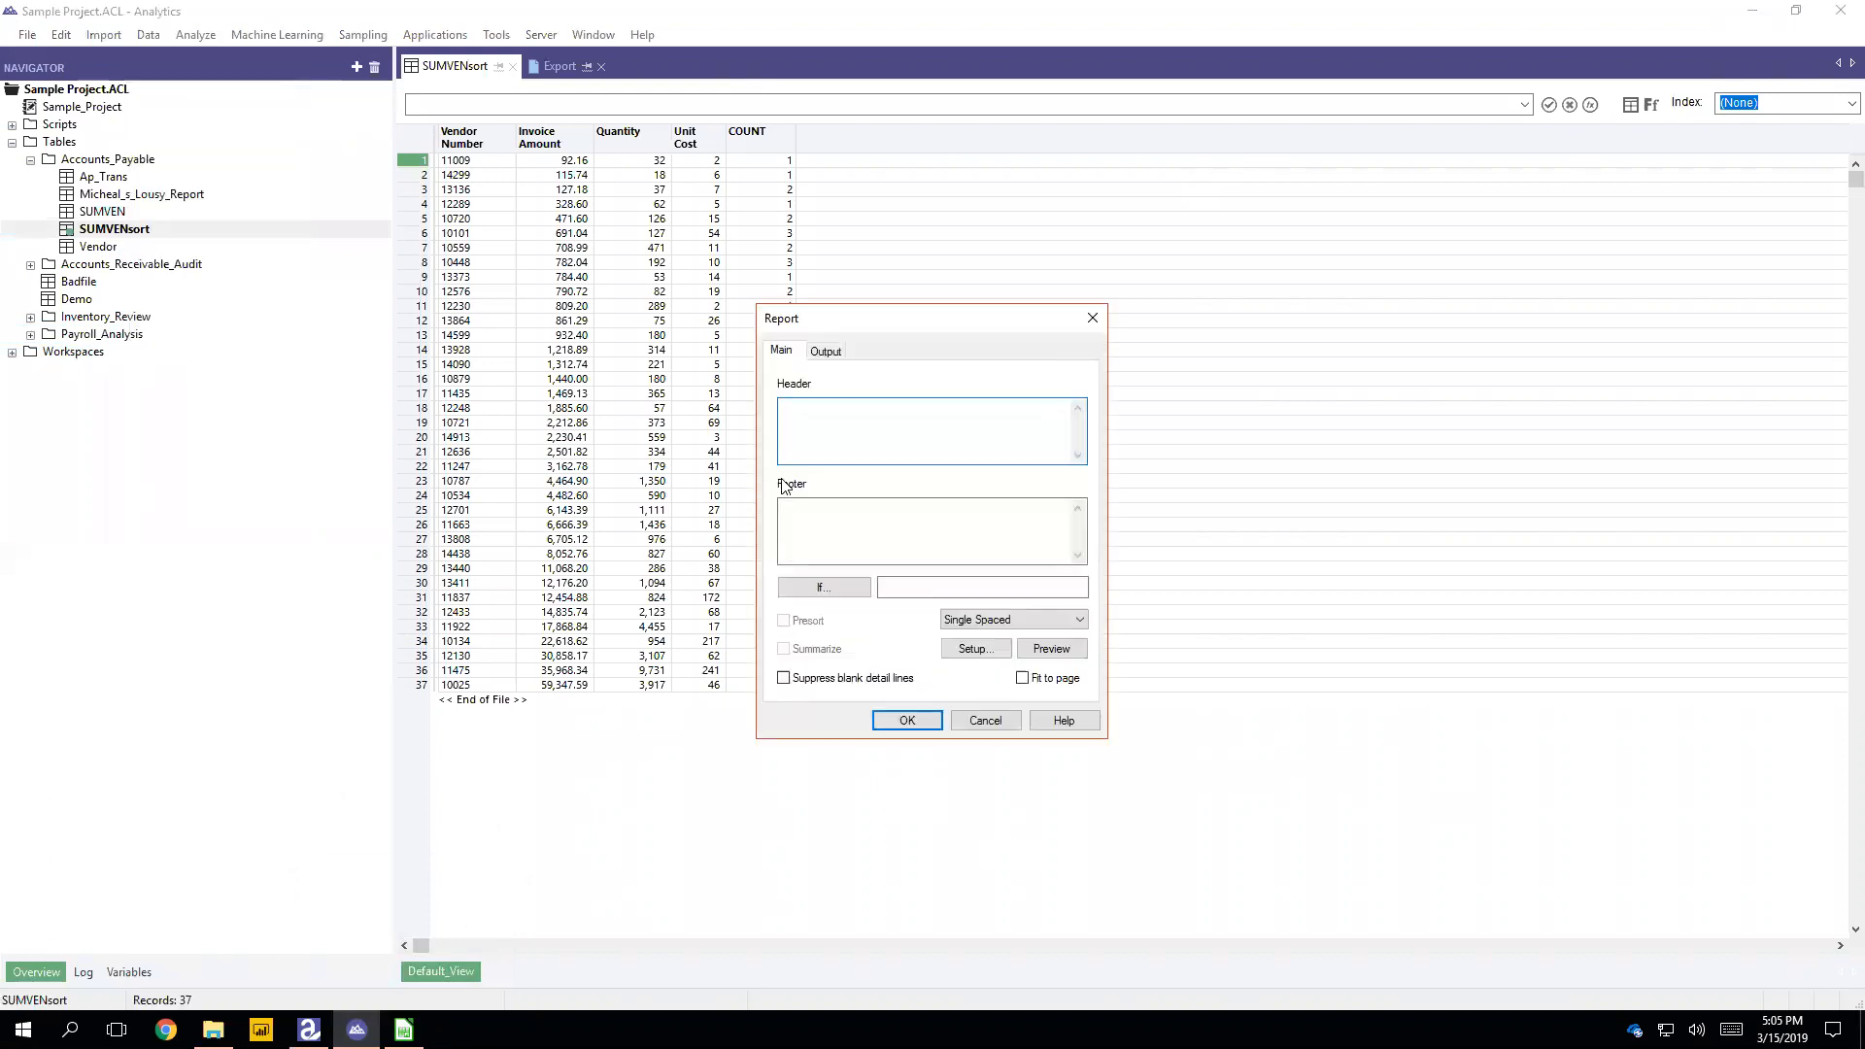
pyautogui.write('My Special Heading')
# Step: Set the report footer to "My Special Heading (you would actually use the name of the work paper or schedule you are writing)" and run the report
pyautogui.press('Tab')
pyautogui.write('My Special Heading (you would uactually use the ')
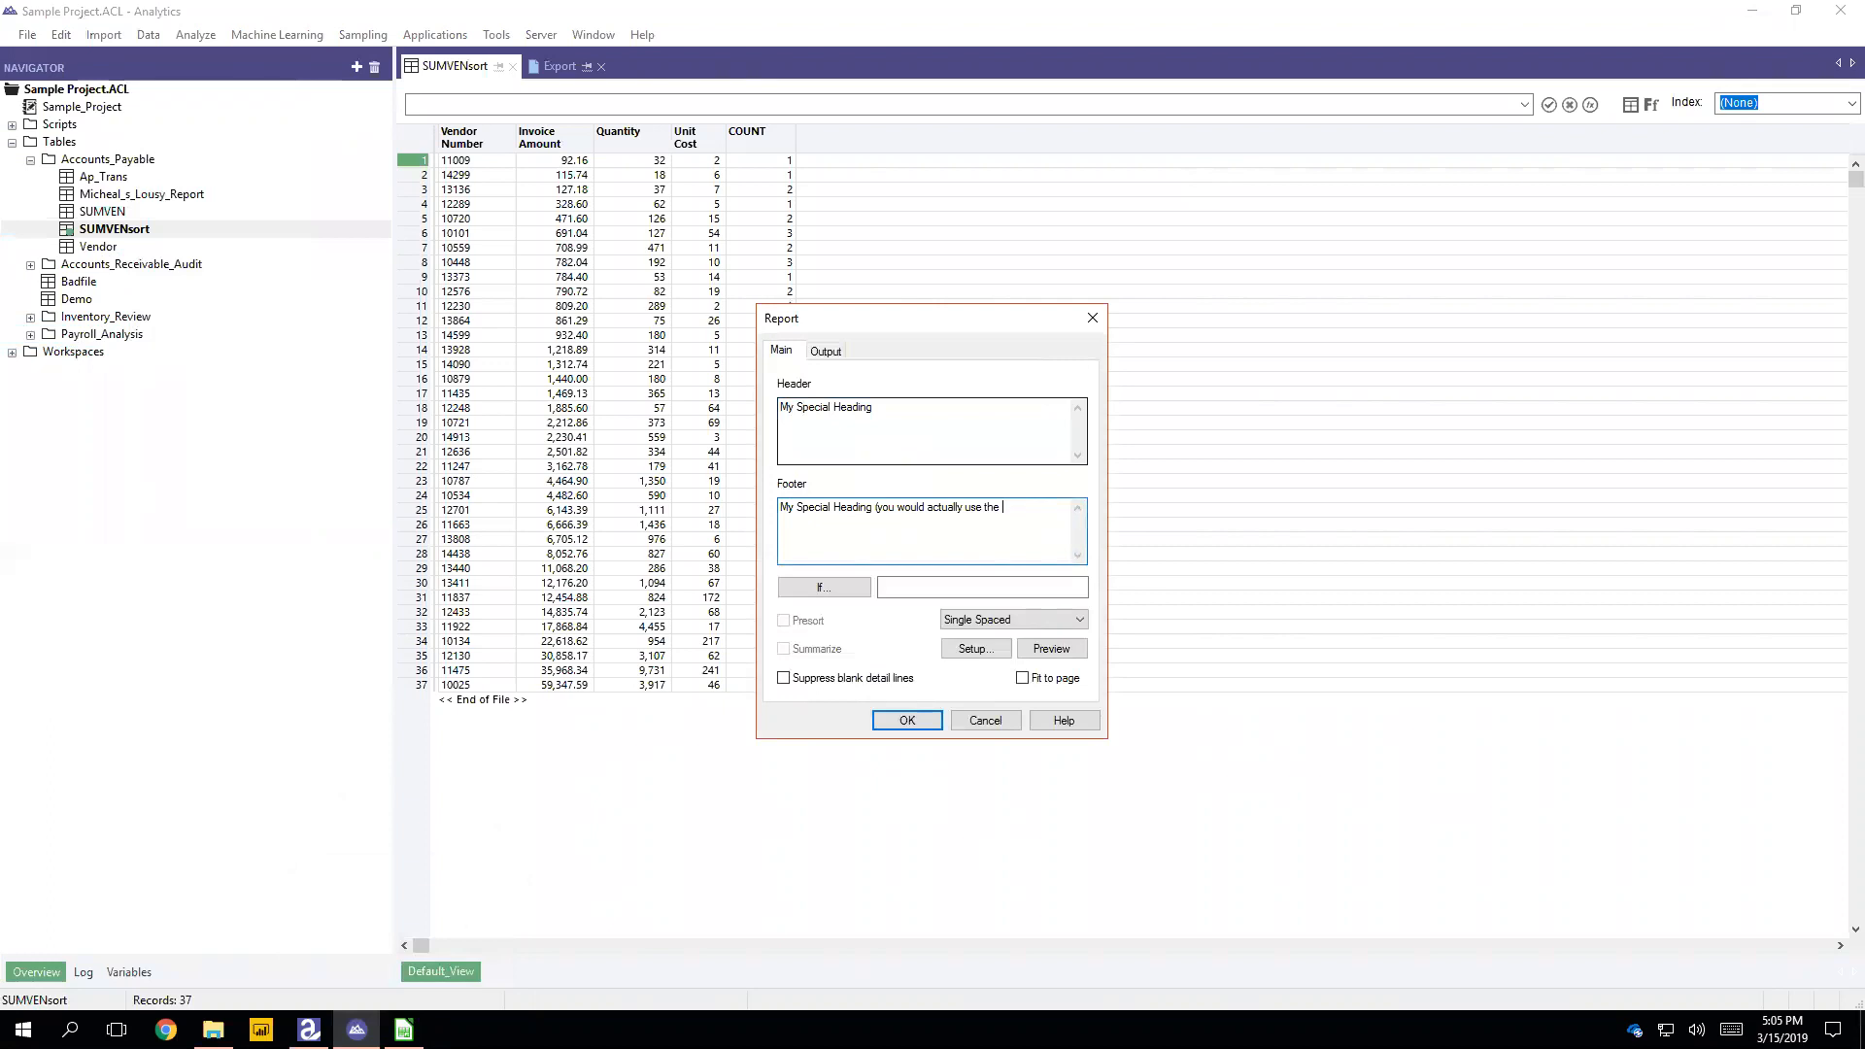
pyautogui.write('anname of the work pa')
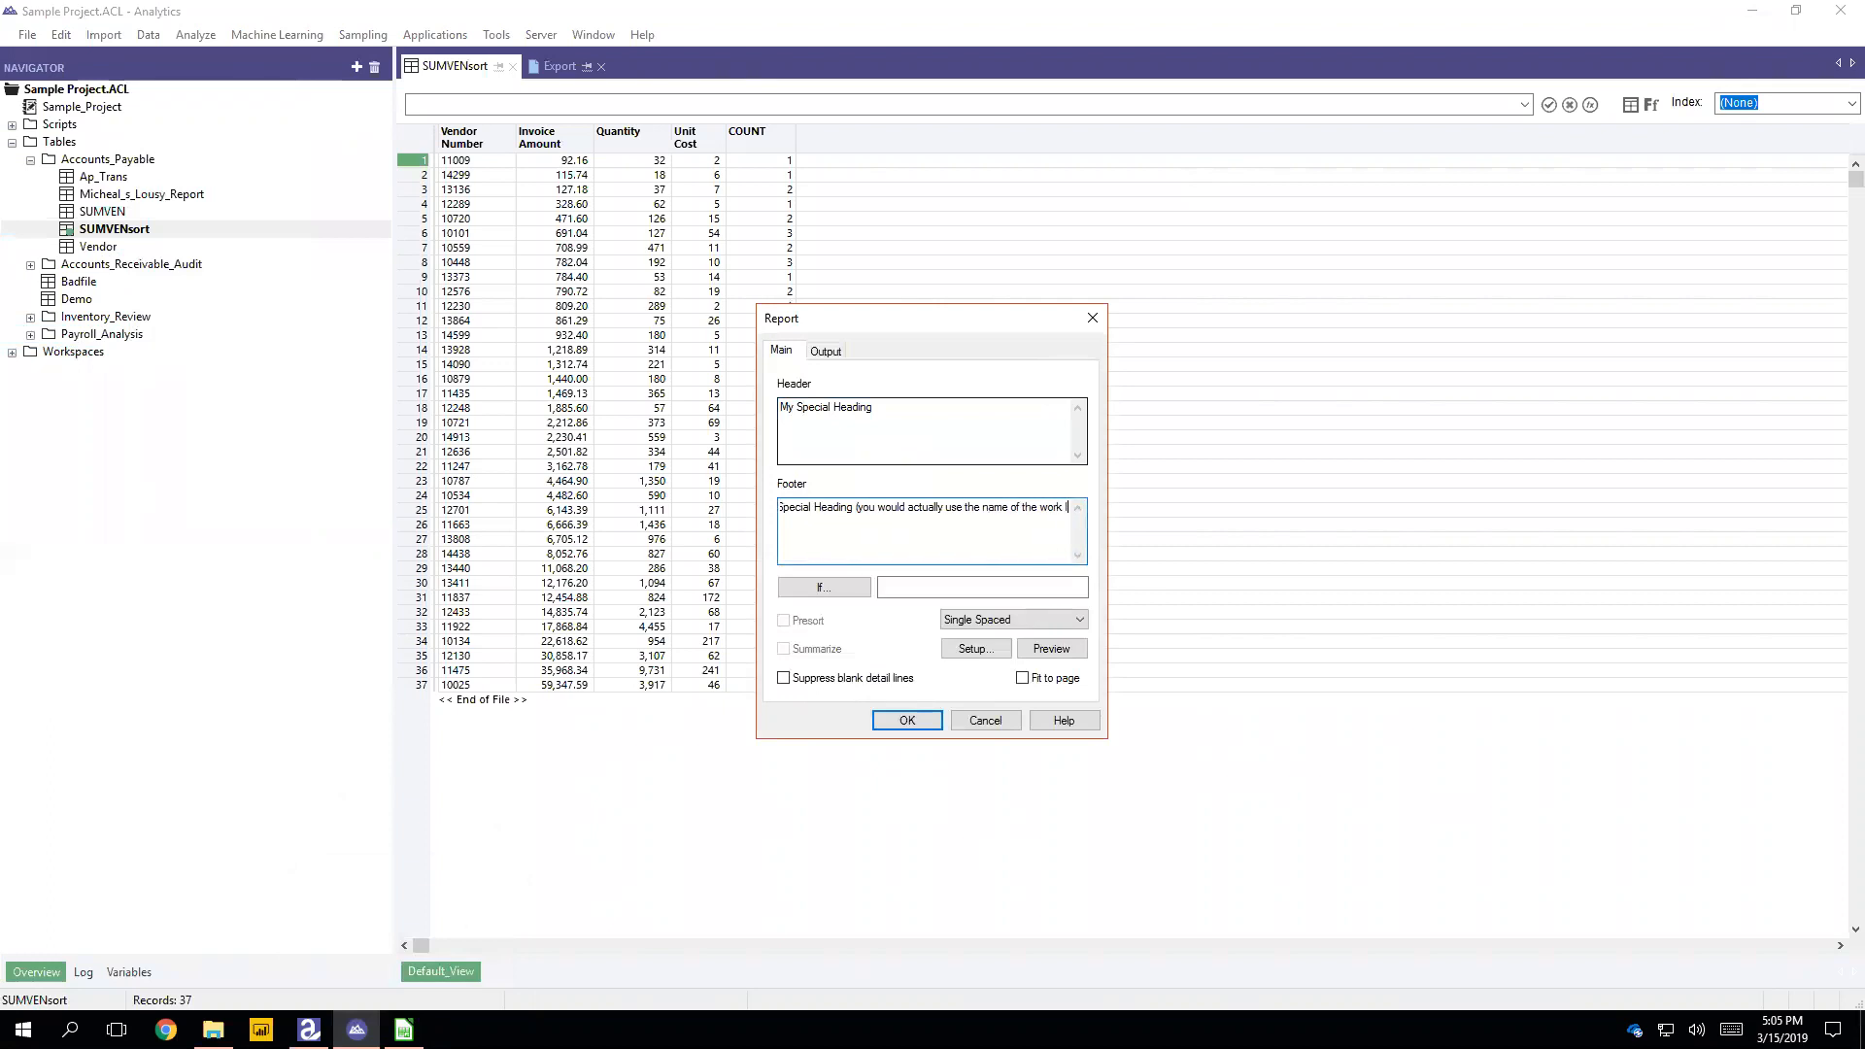
pyautogui.write('per or schedul')
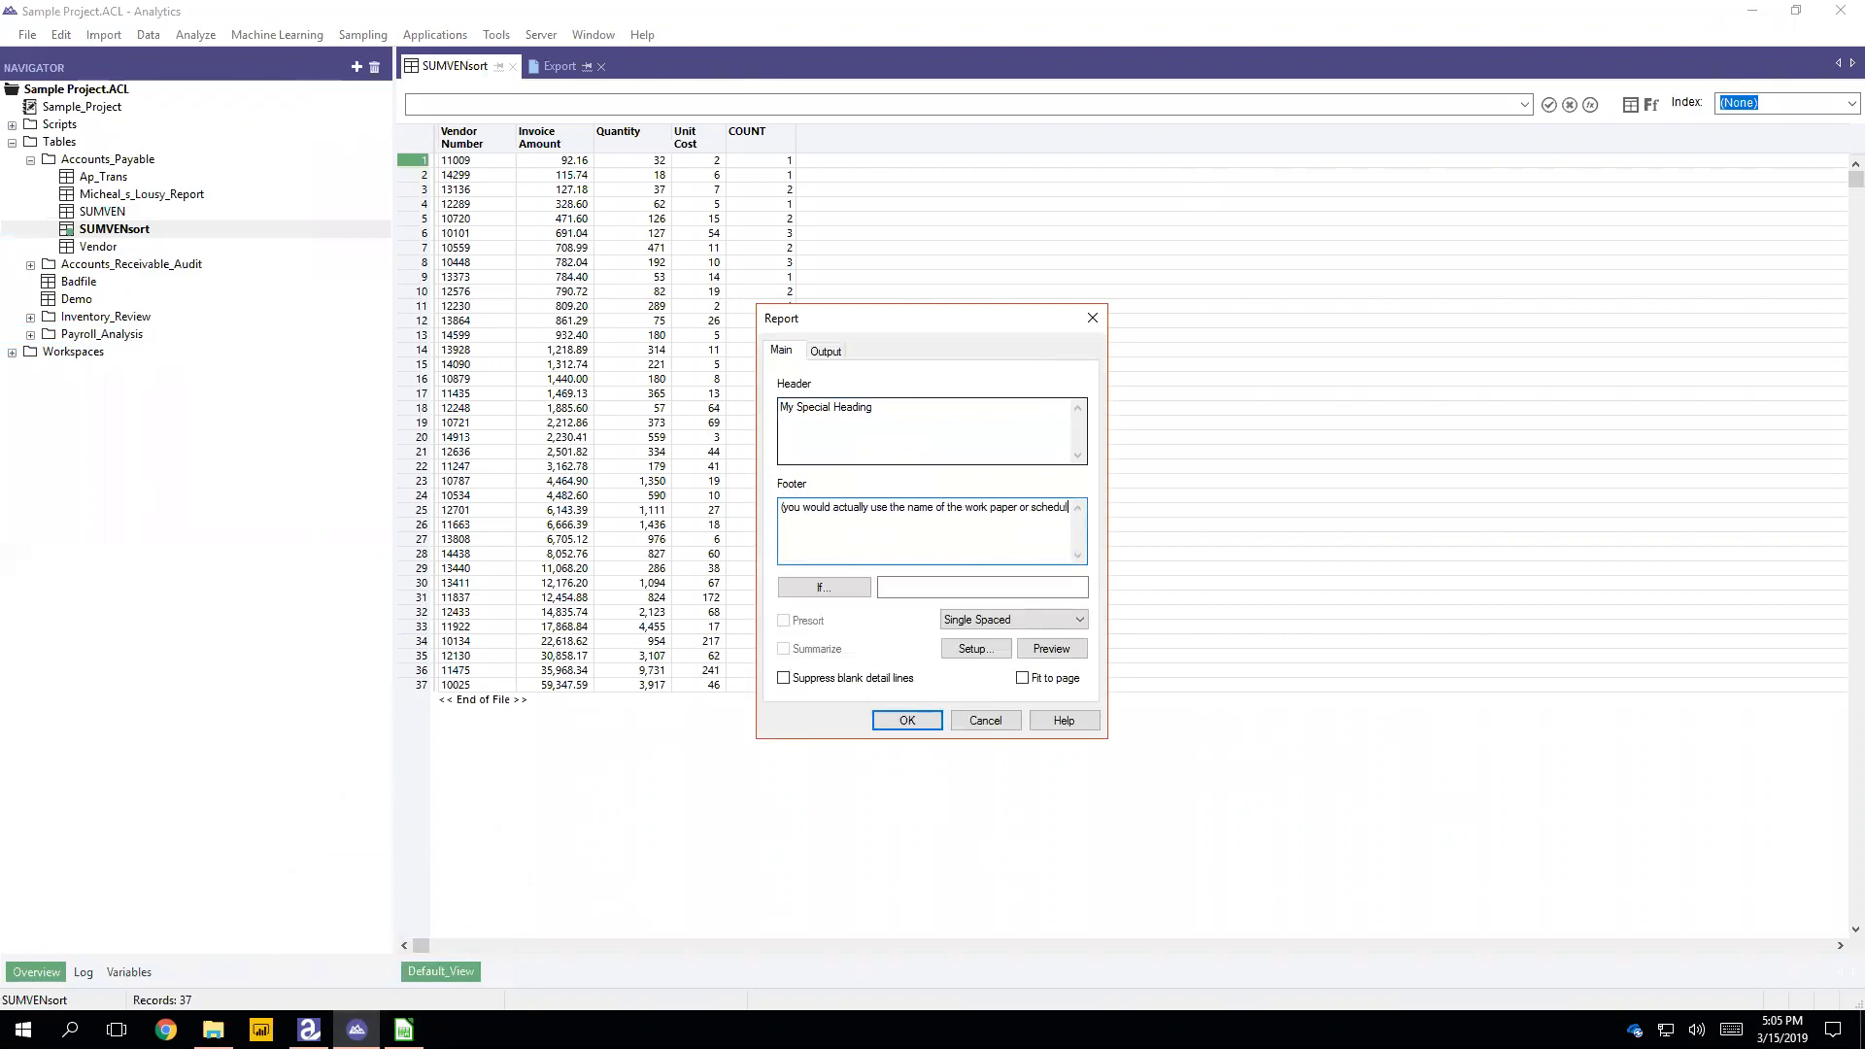
pyautogui.write('e you are writing')
pyautogui.write(')')
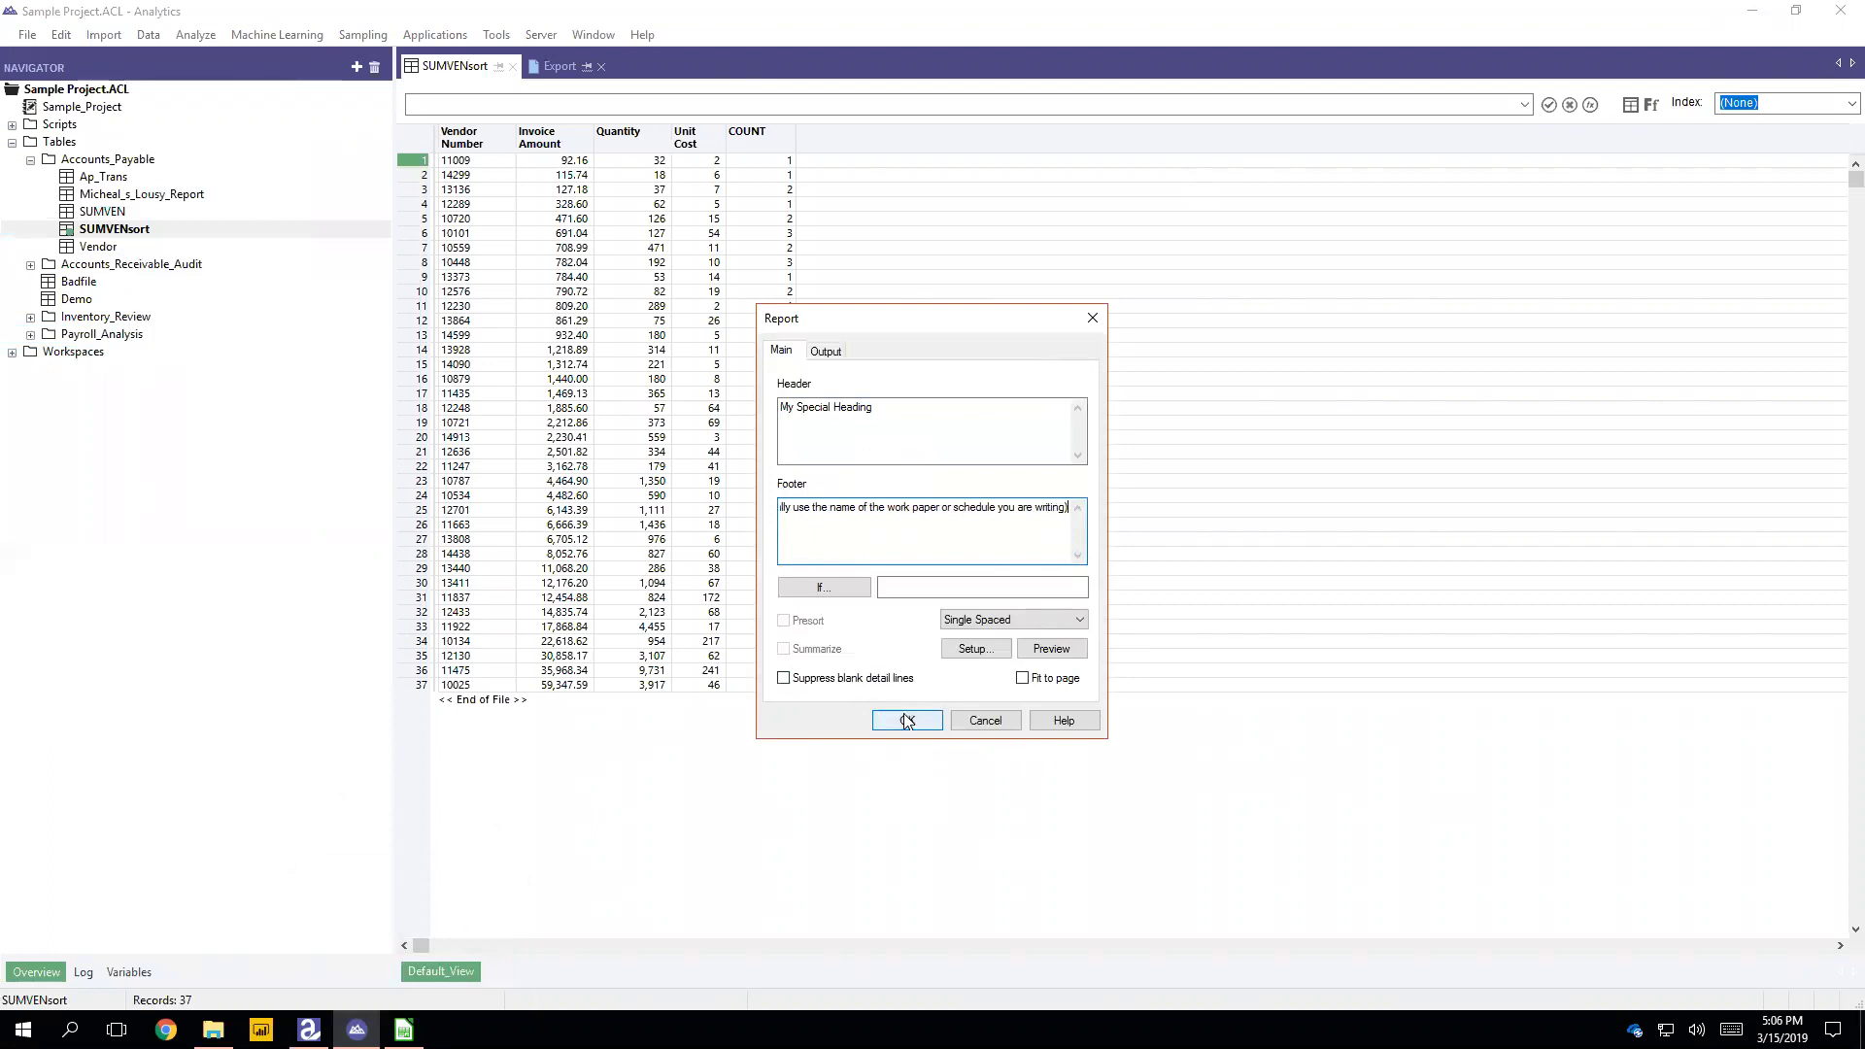
pyautogui.click(908, 720)
pyautogui.click(1058, 512)
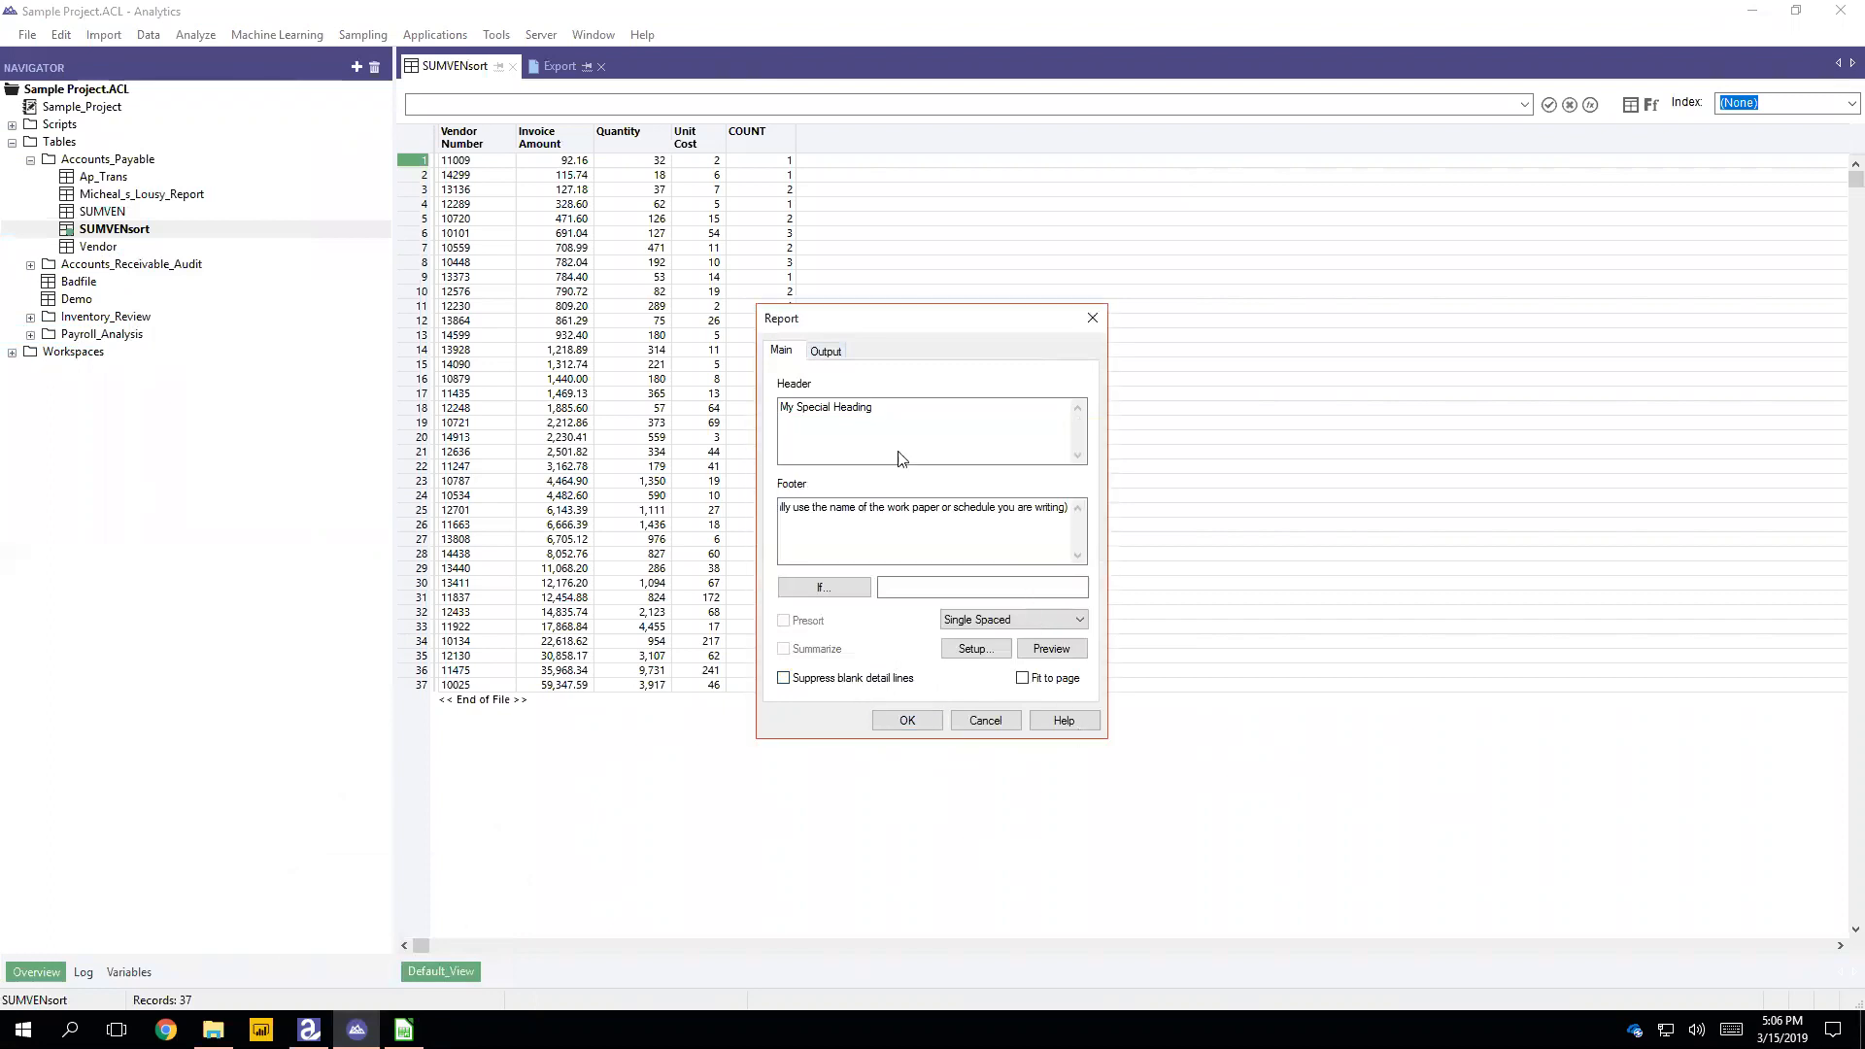
# Step: Start the report again with the same header and footer, send its output to the screen, and run it
pyautogui.click(151, 35)
pyautogui.click(216, 305)
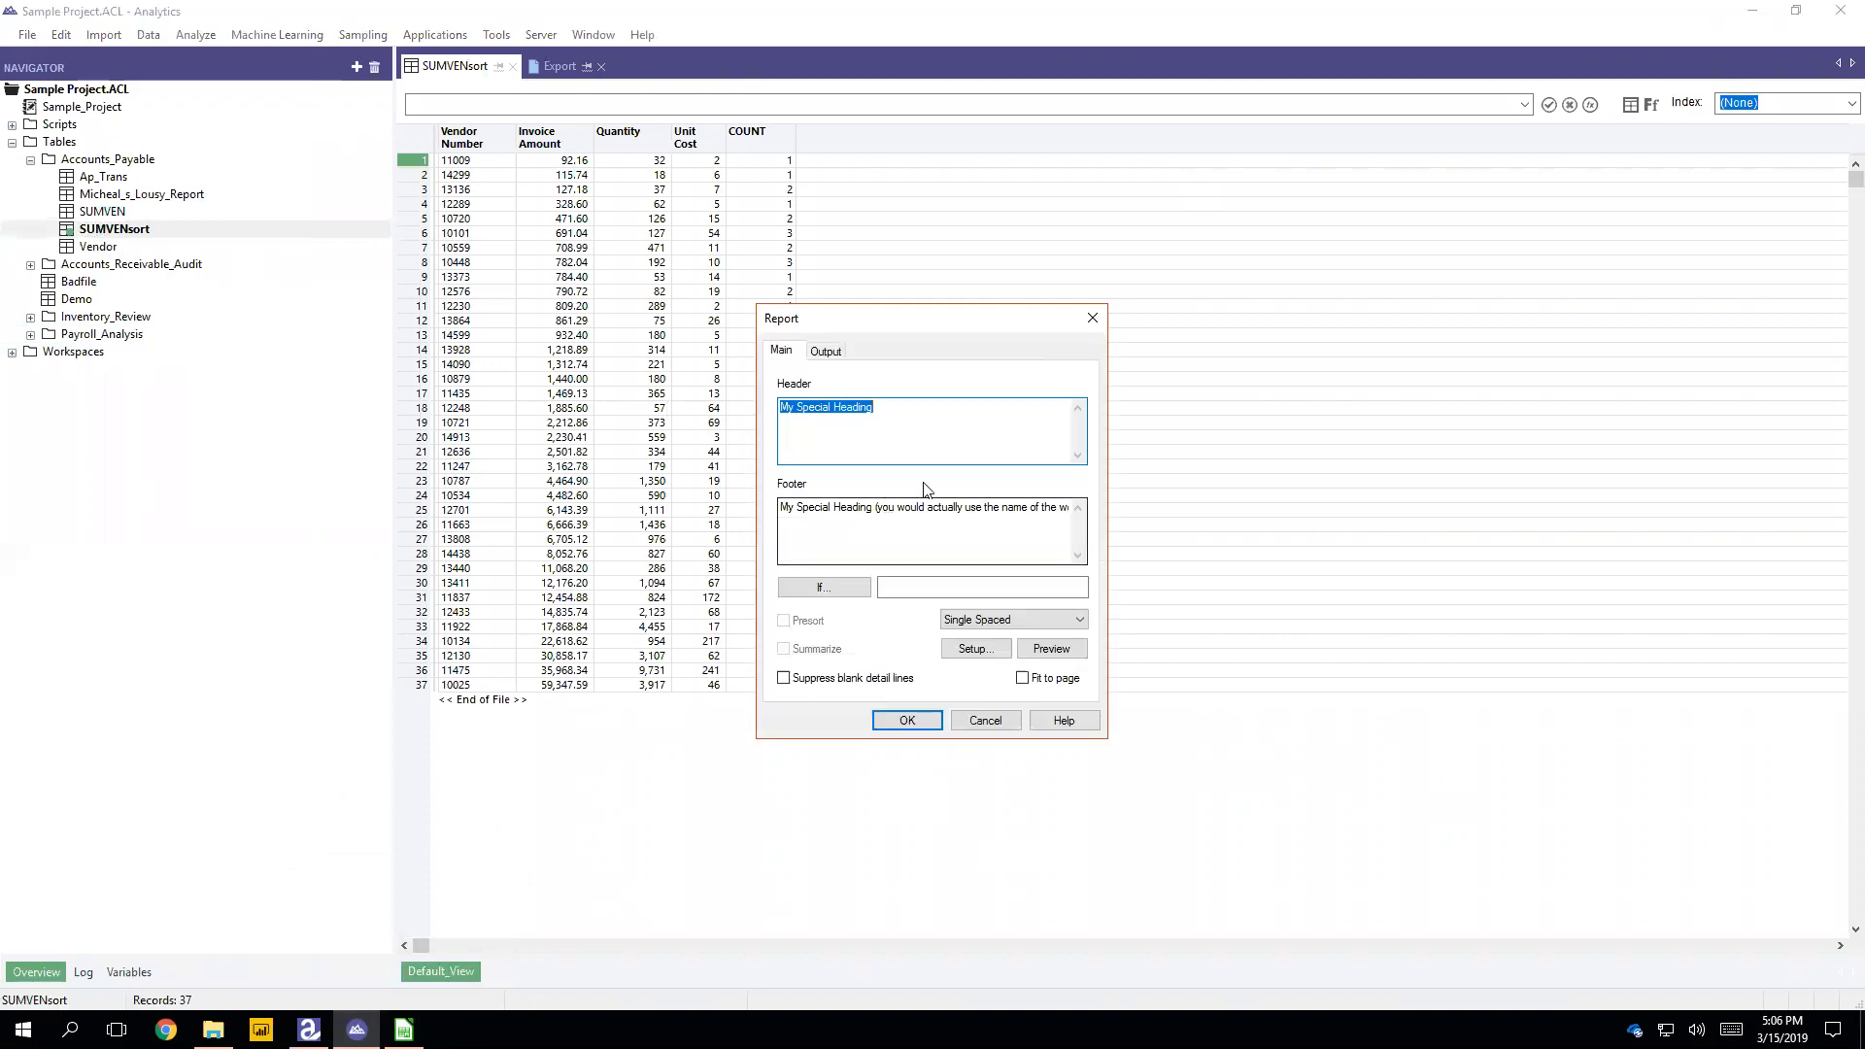
pyautogui.click(826, 349)
pyautogui.click(806, 400)
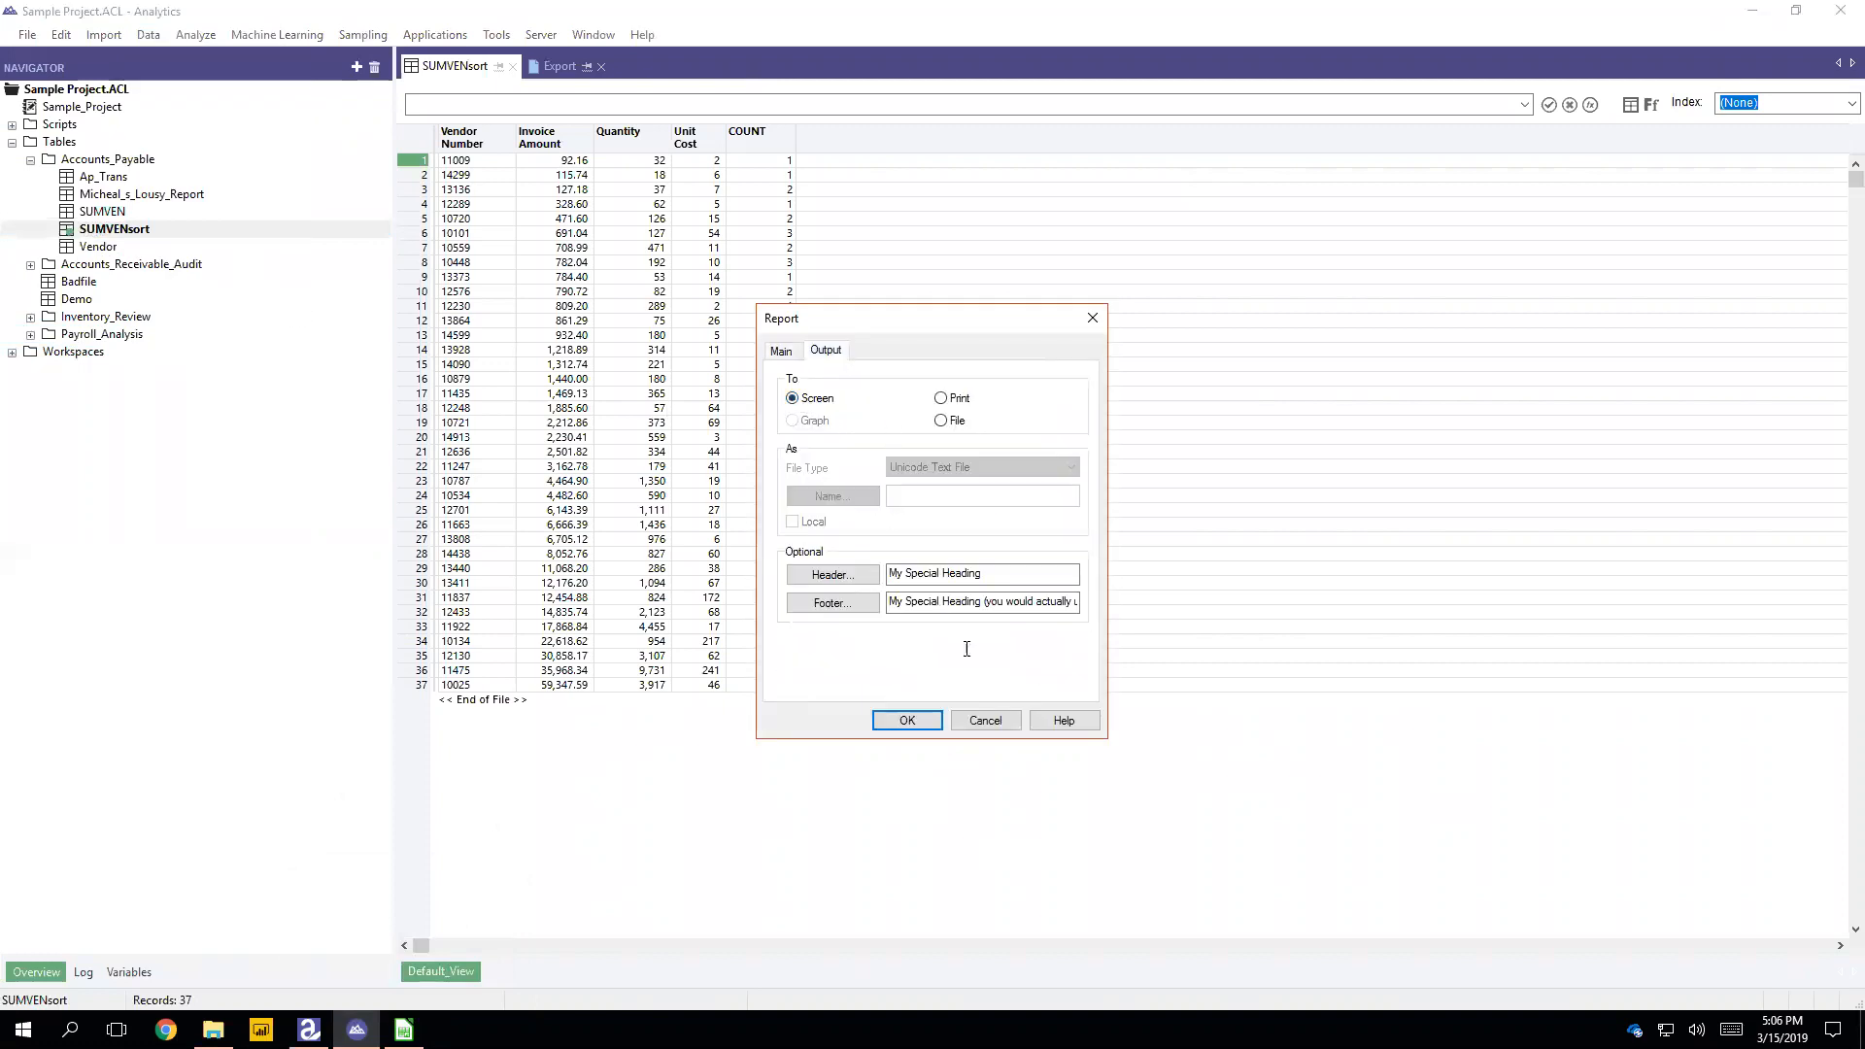
pyautogui.click(906, 721)
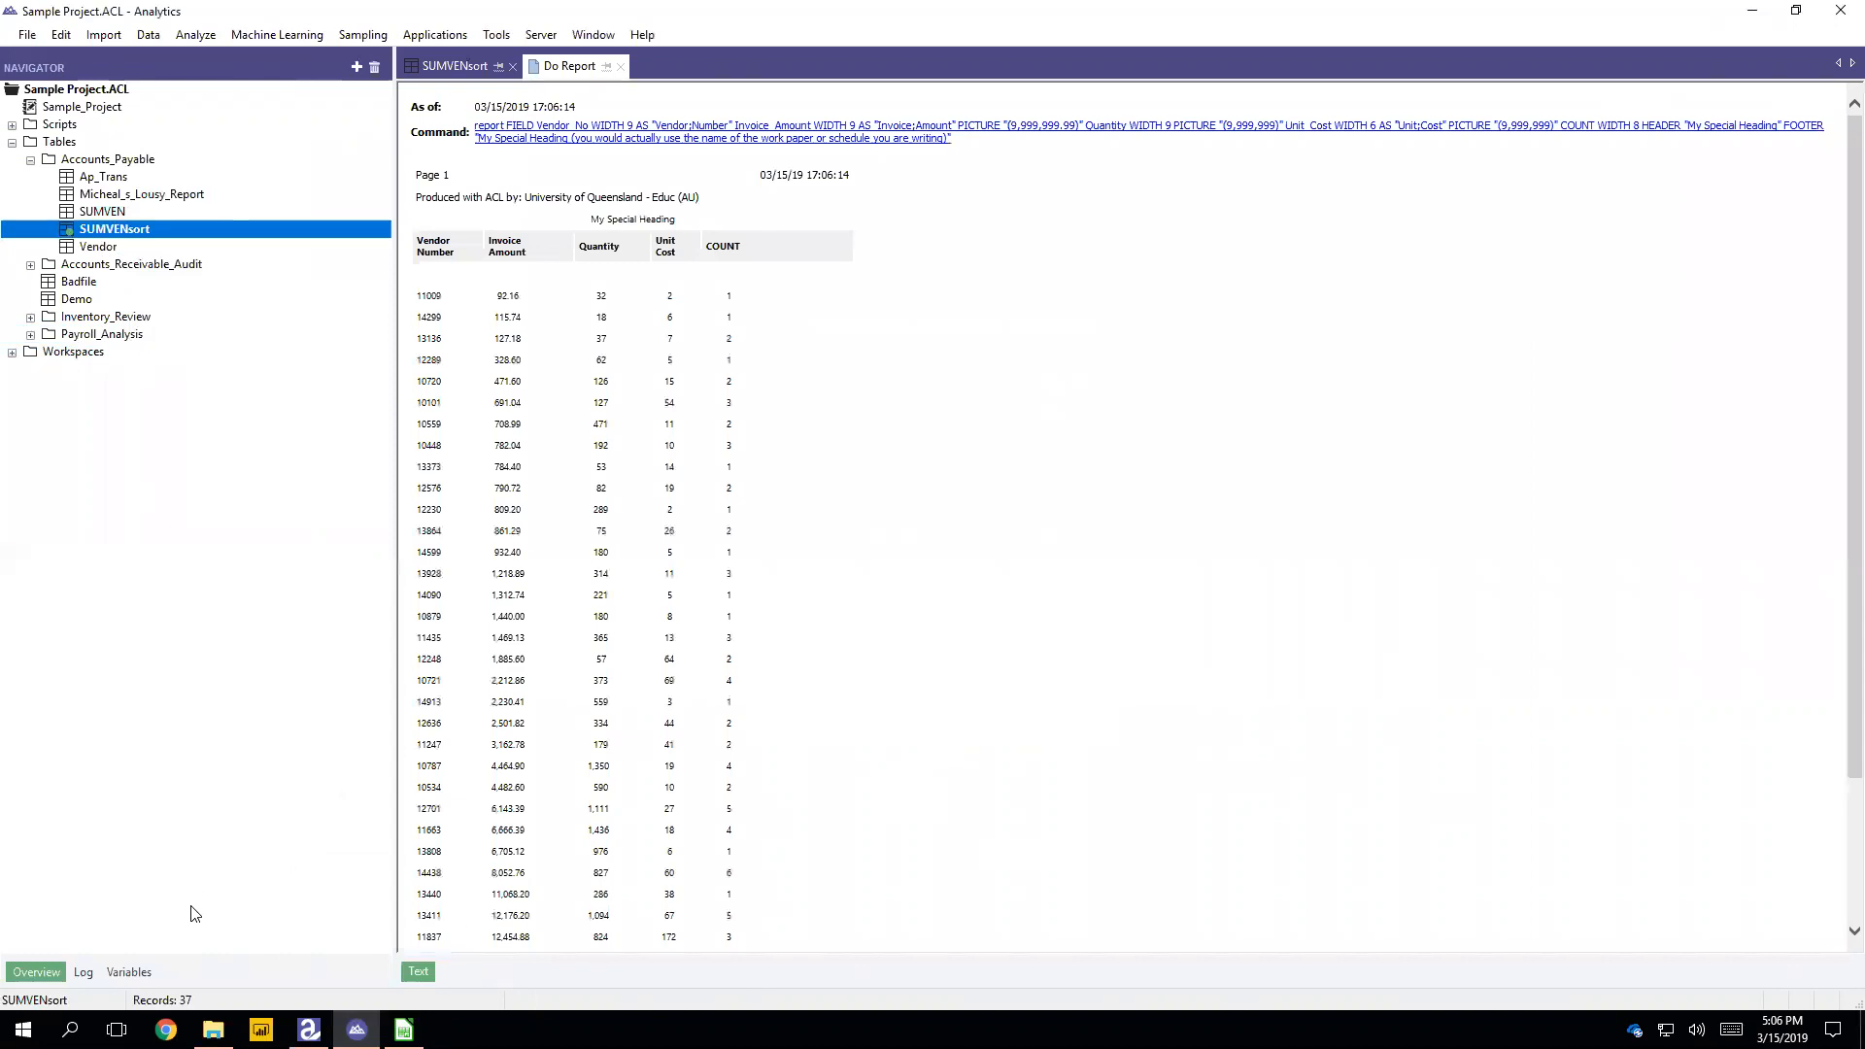
# Step: Show the project's command log and close the open SUMVENsort table and Do Report result
pyautogui.click(83, 972)
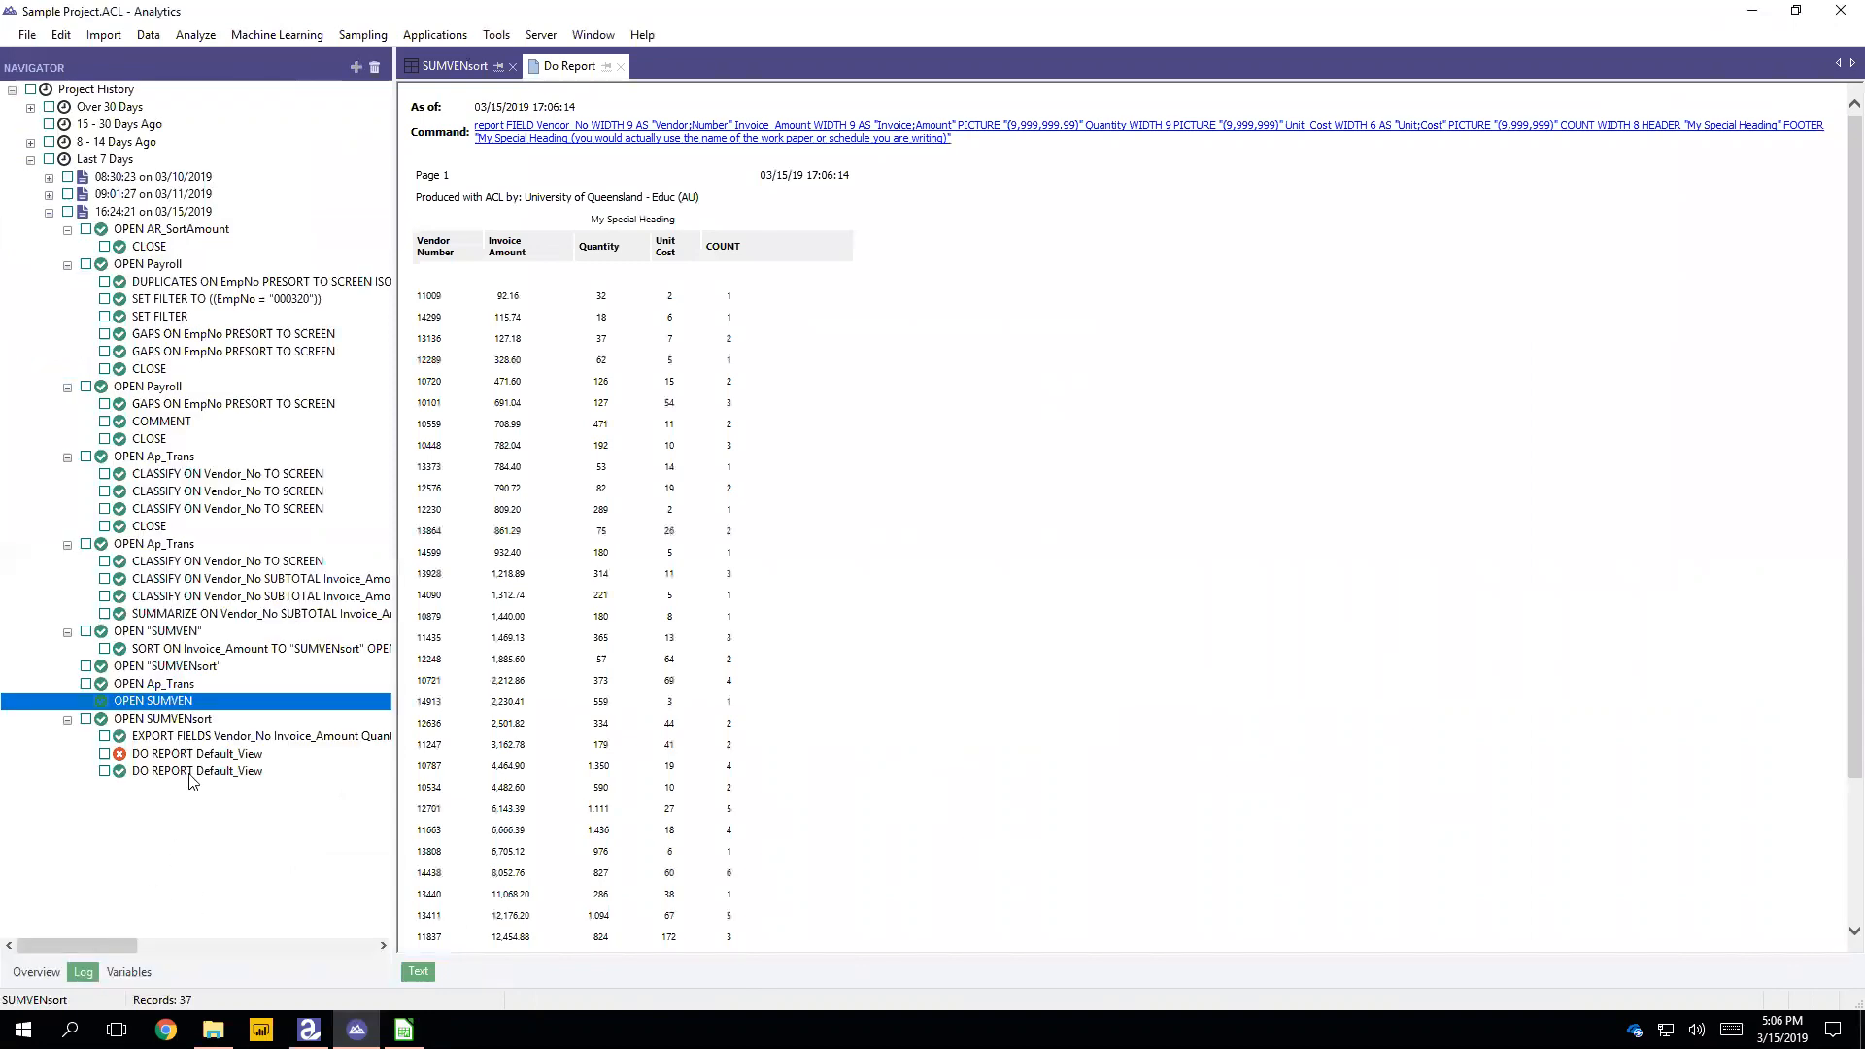
pyautogui.click(193, 773)
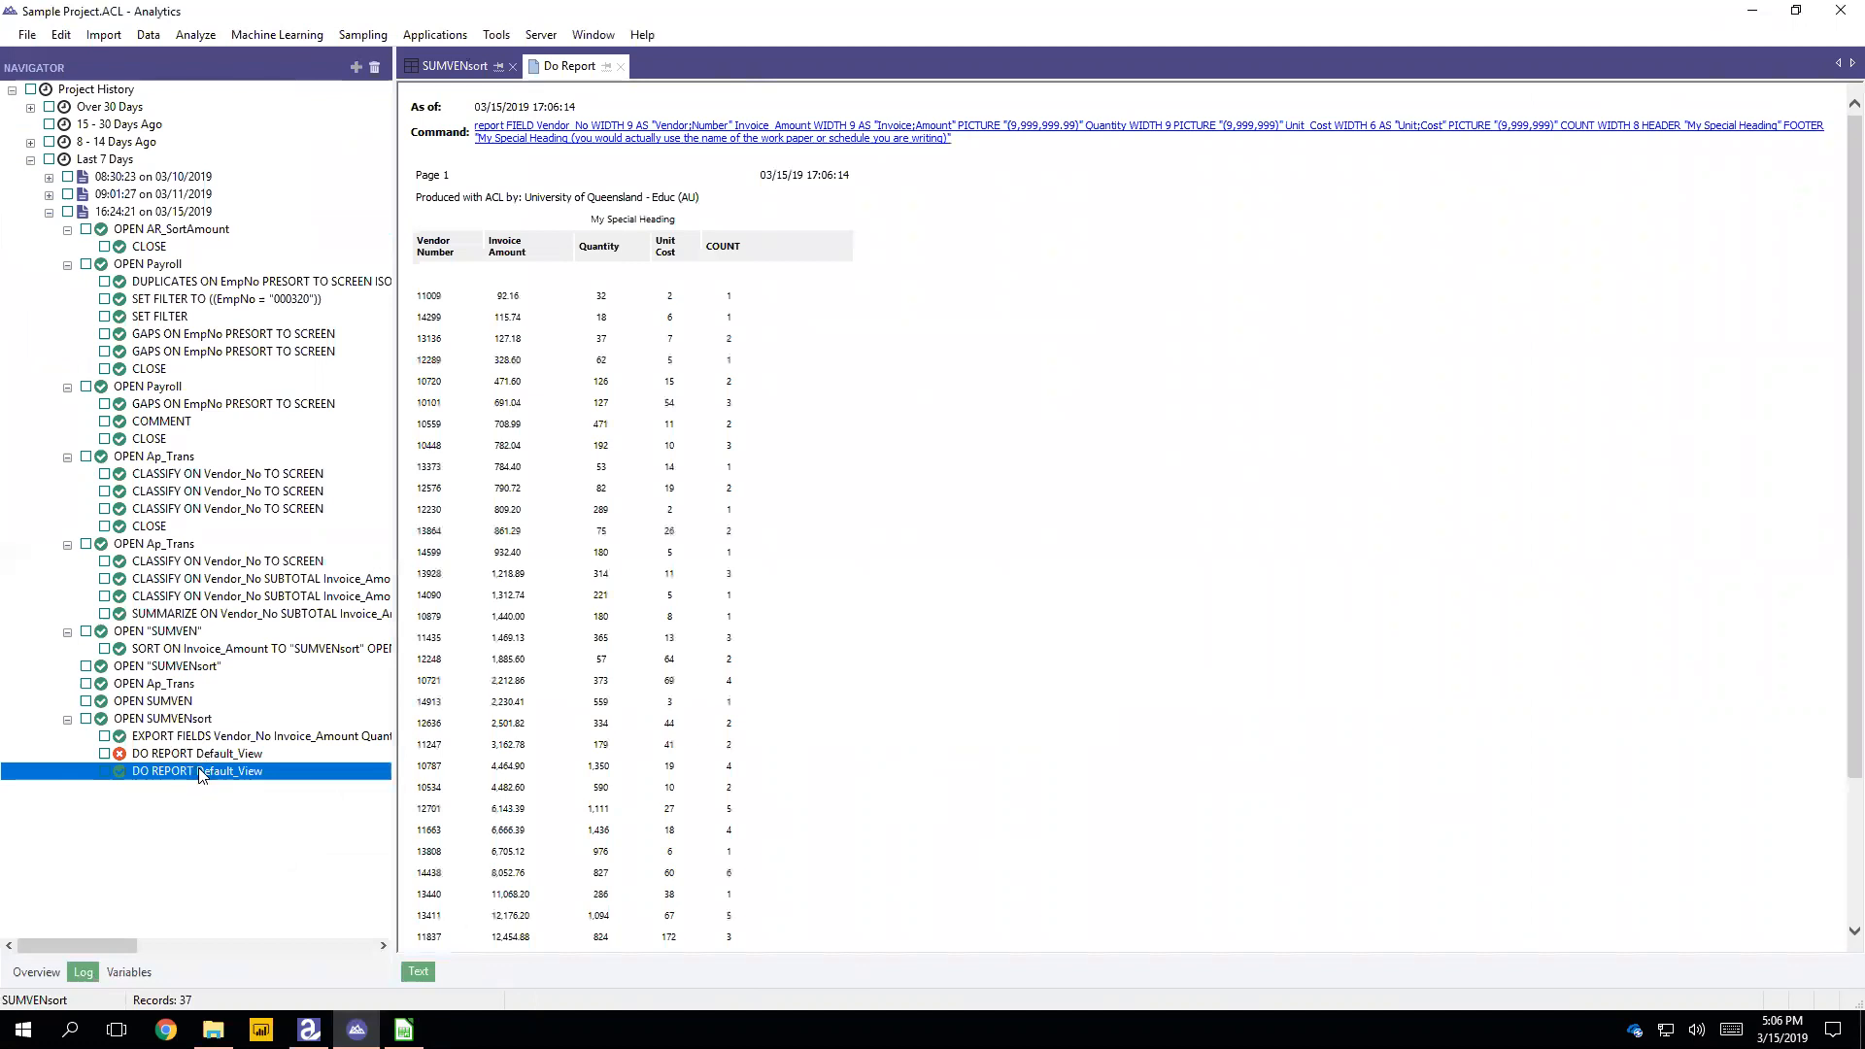
pyautogui.click(143, 759)
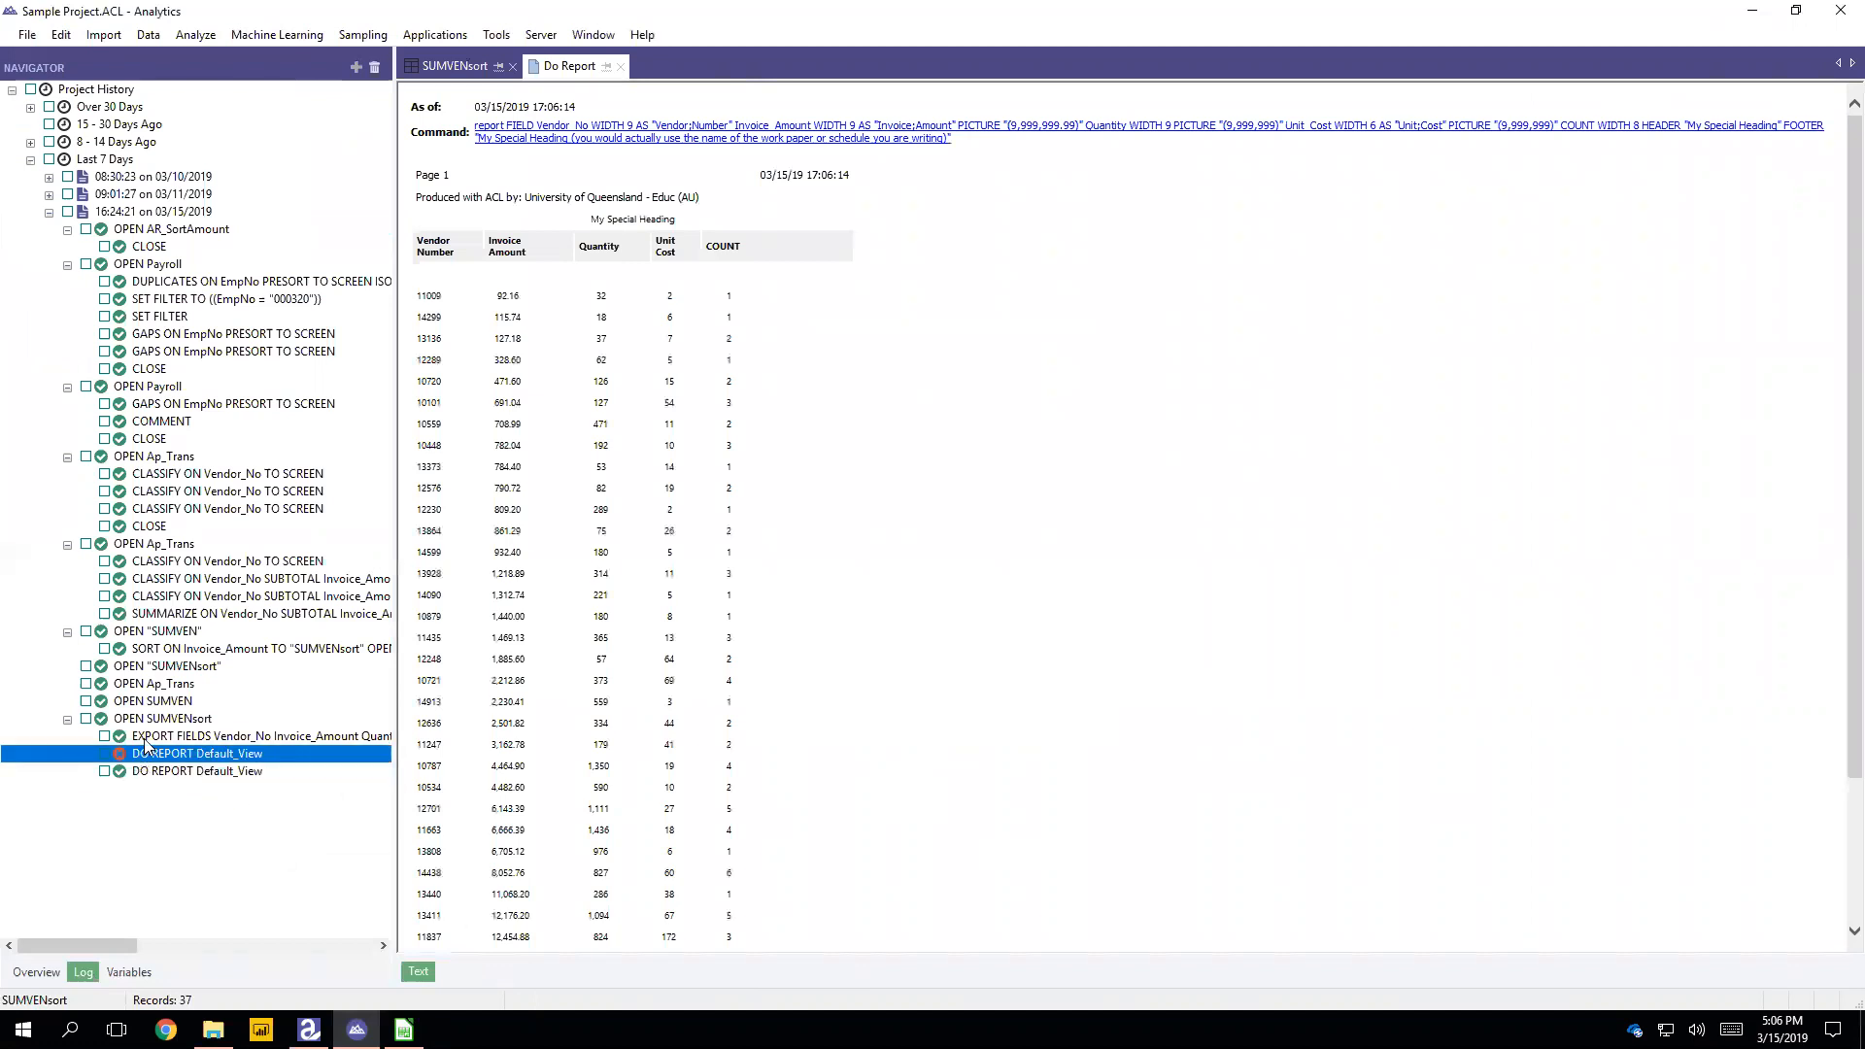
pyautogui.click(514, 68)
pyautogui.click(955, 586)
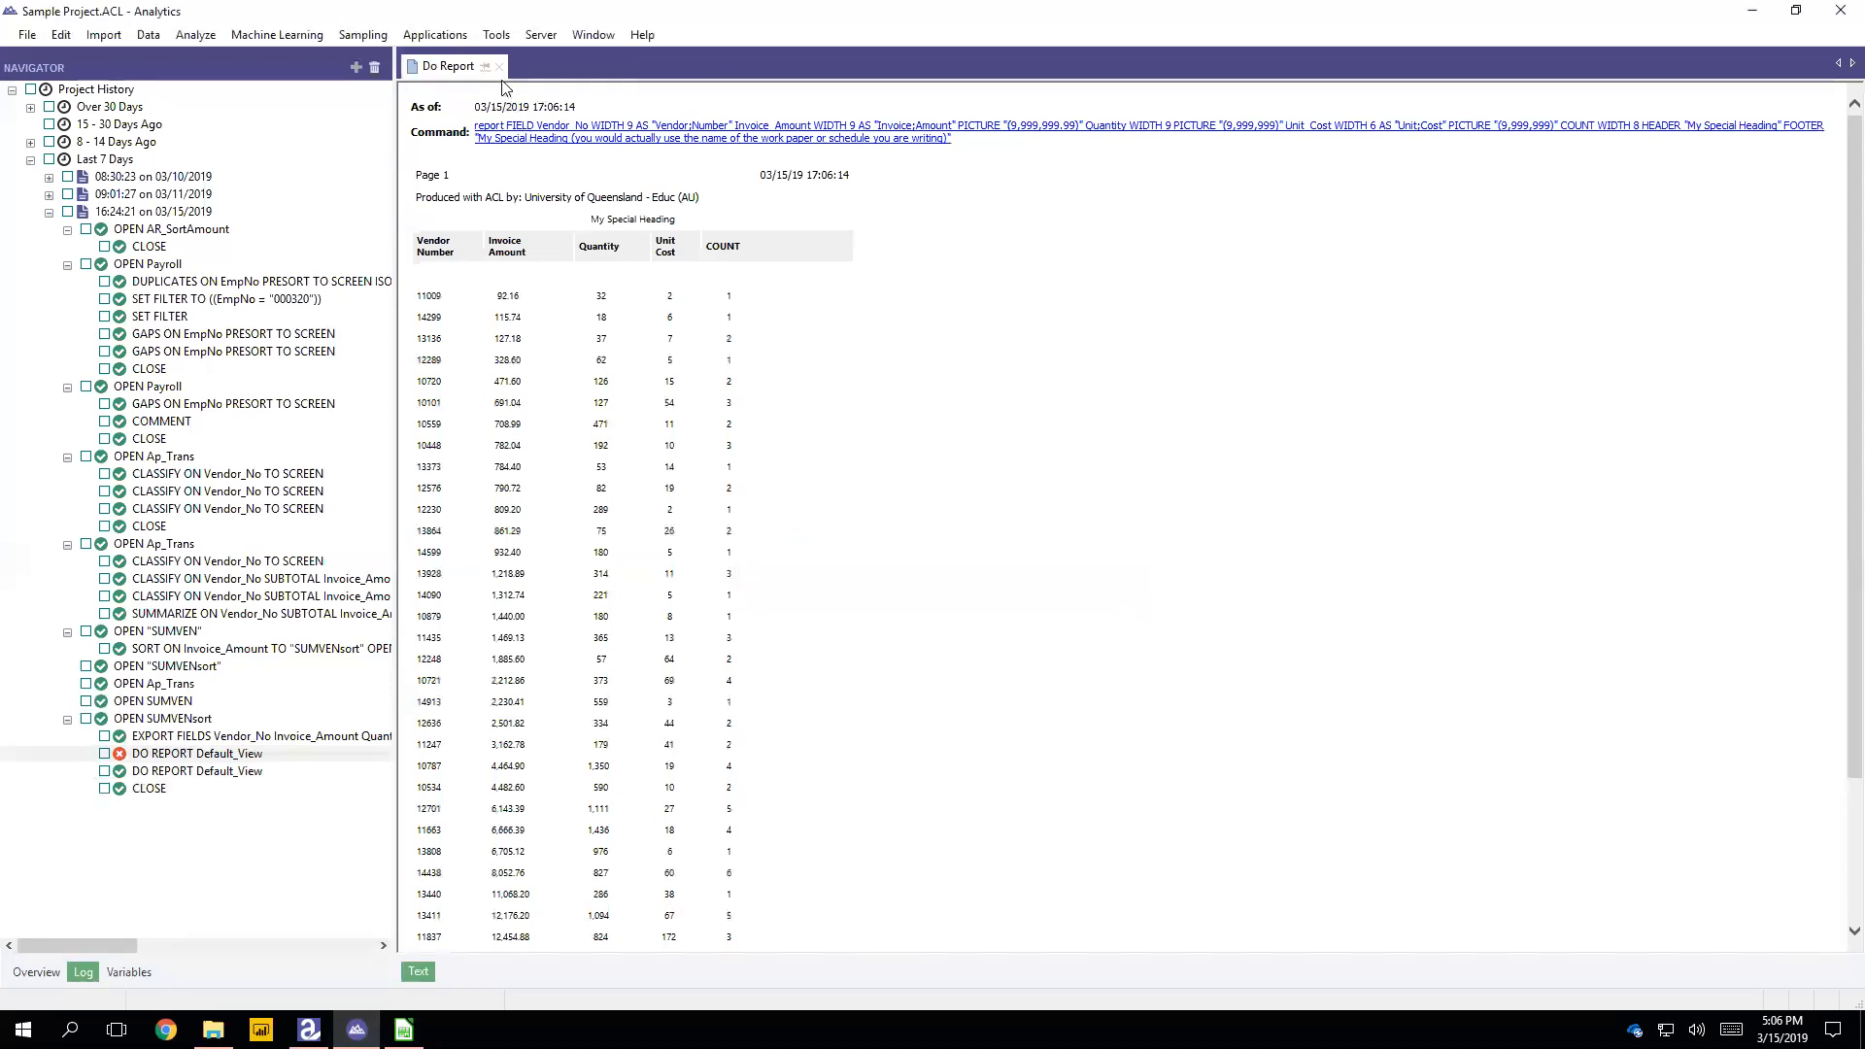
pyautogui.click(499, 66)
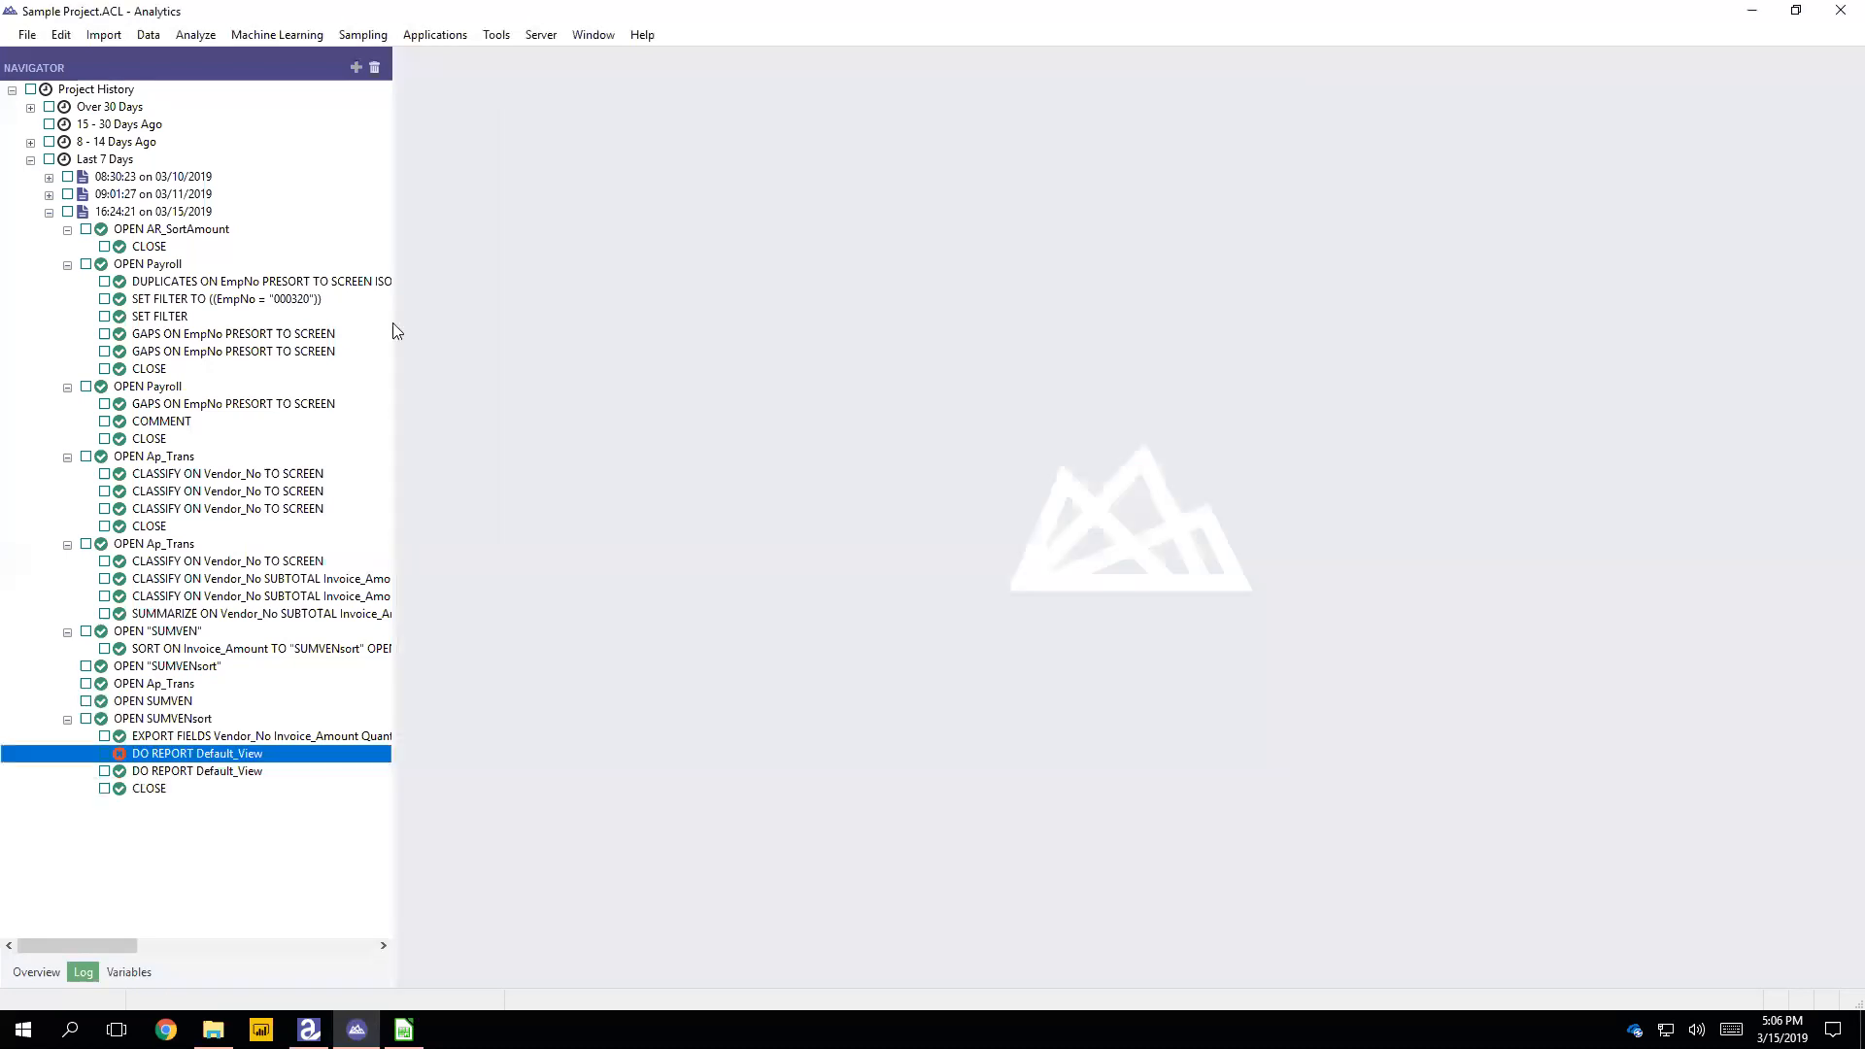
# Step: Reopen the successful DO REPORT Default_View entry from the log and check the report from header to footer
pyautogui.doubleClick(179, 773)
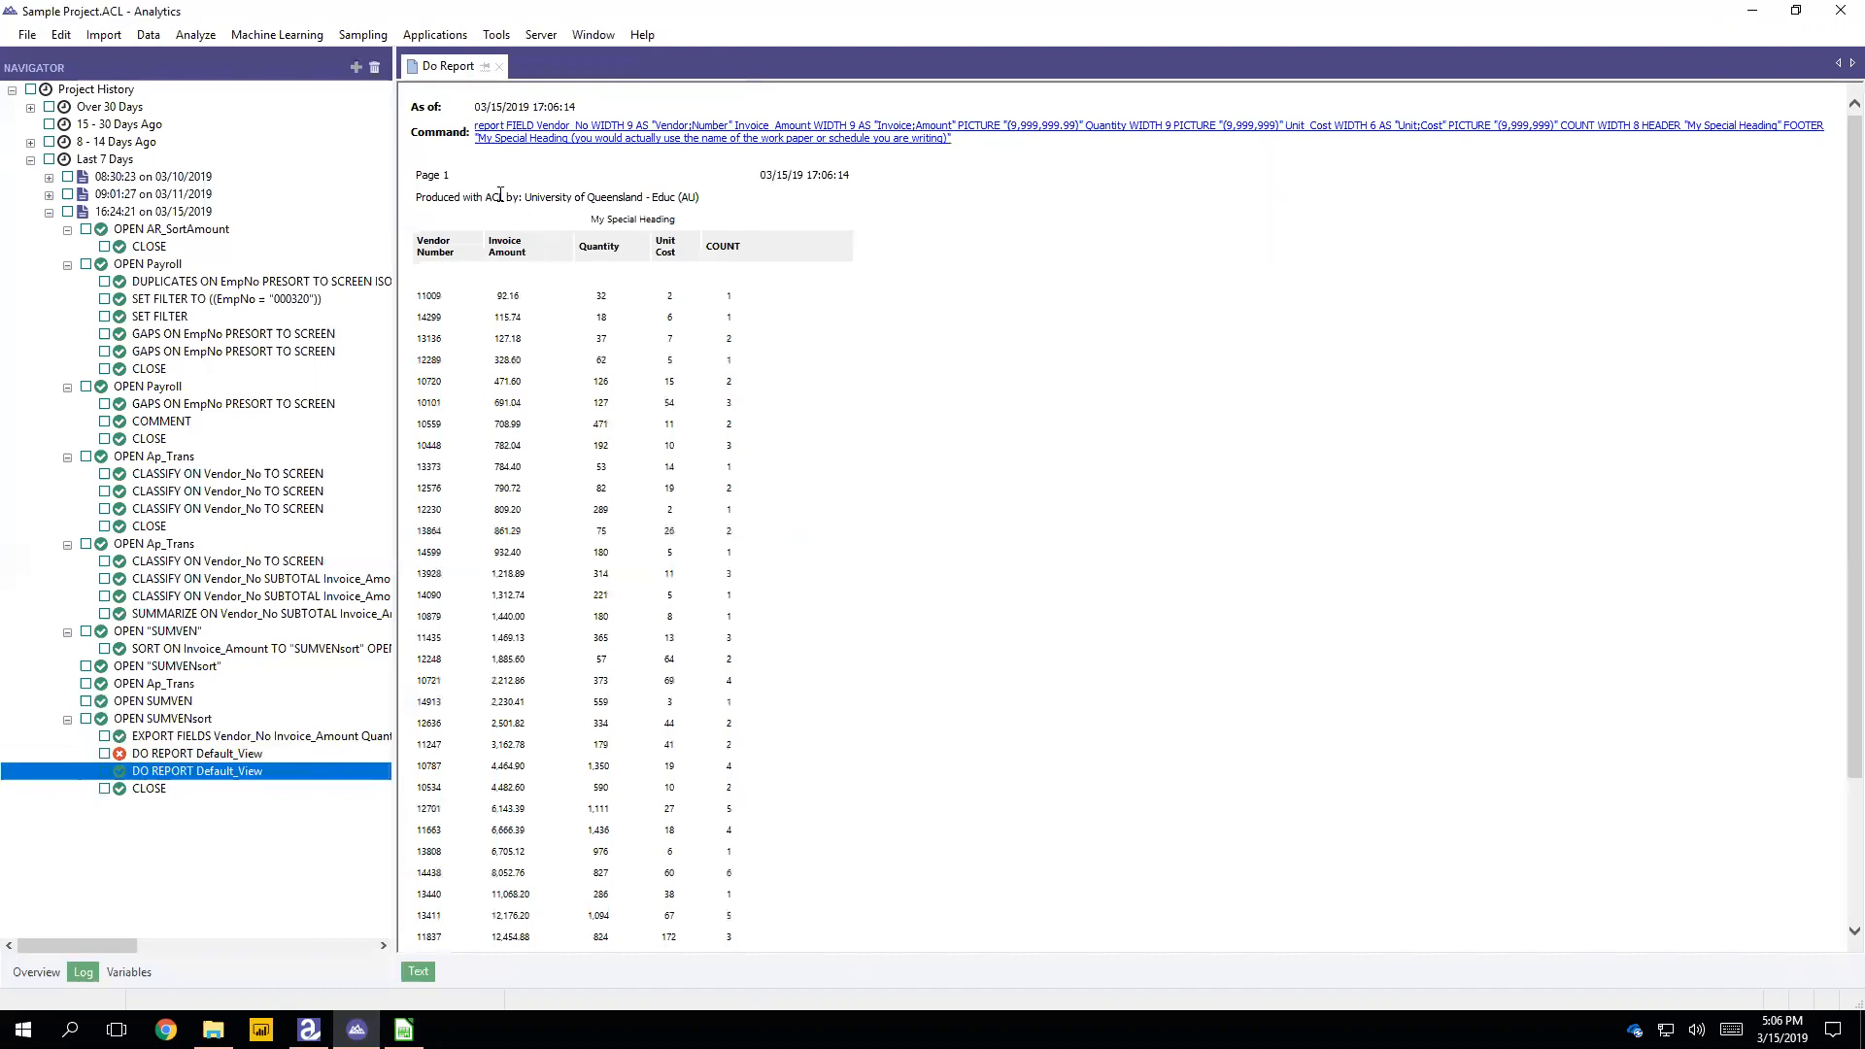
pyautogui.scroll(-3, 654, 297)
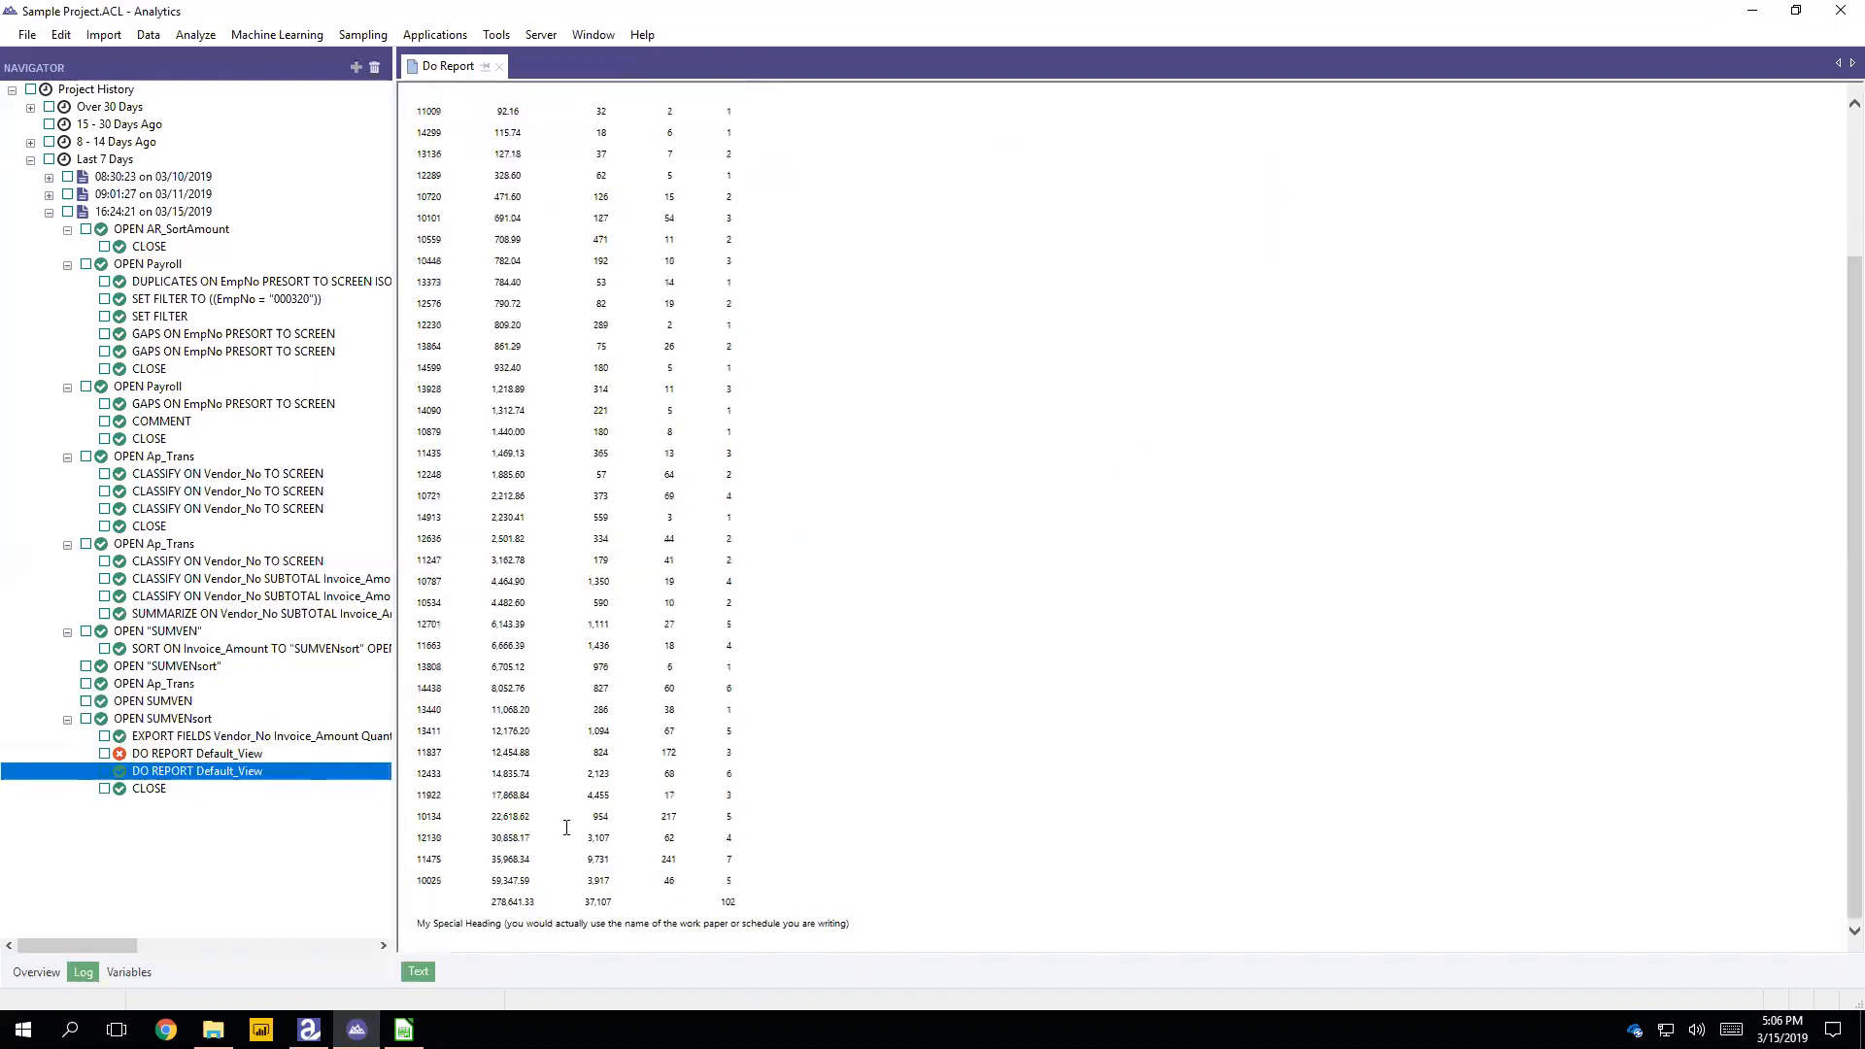
pyautogui.scroll(3, 822, 918)
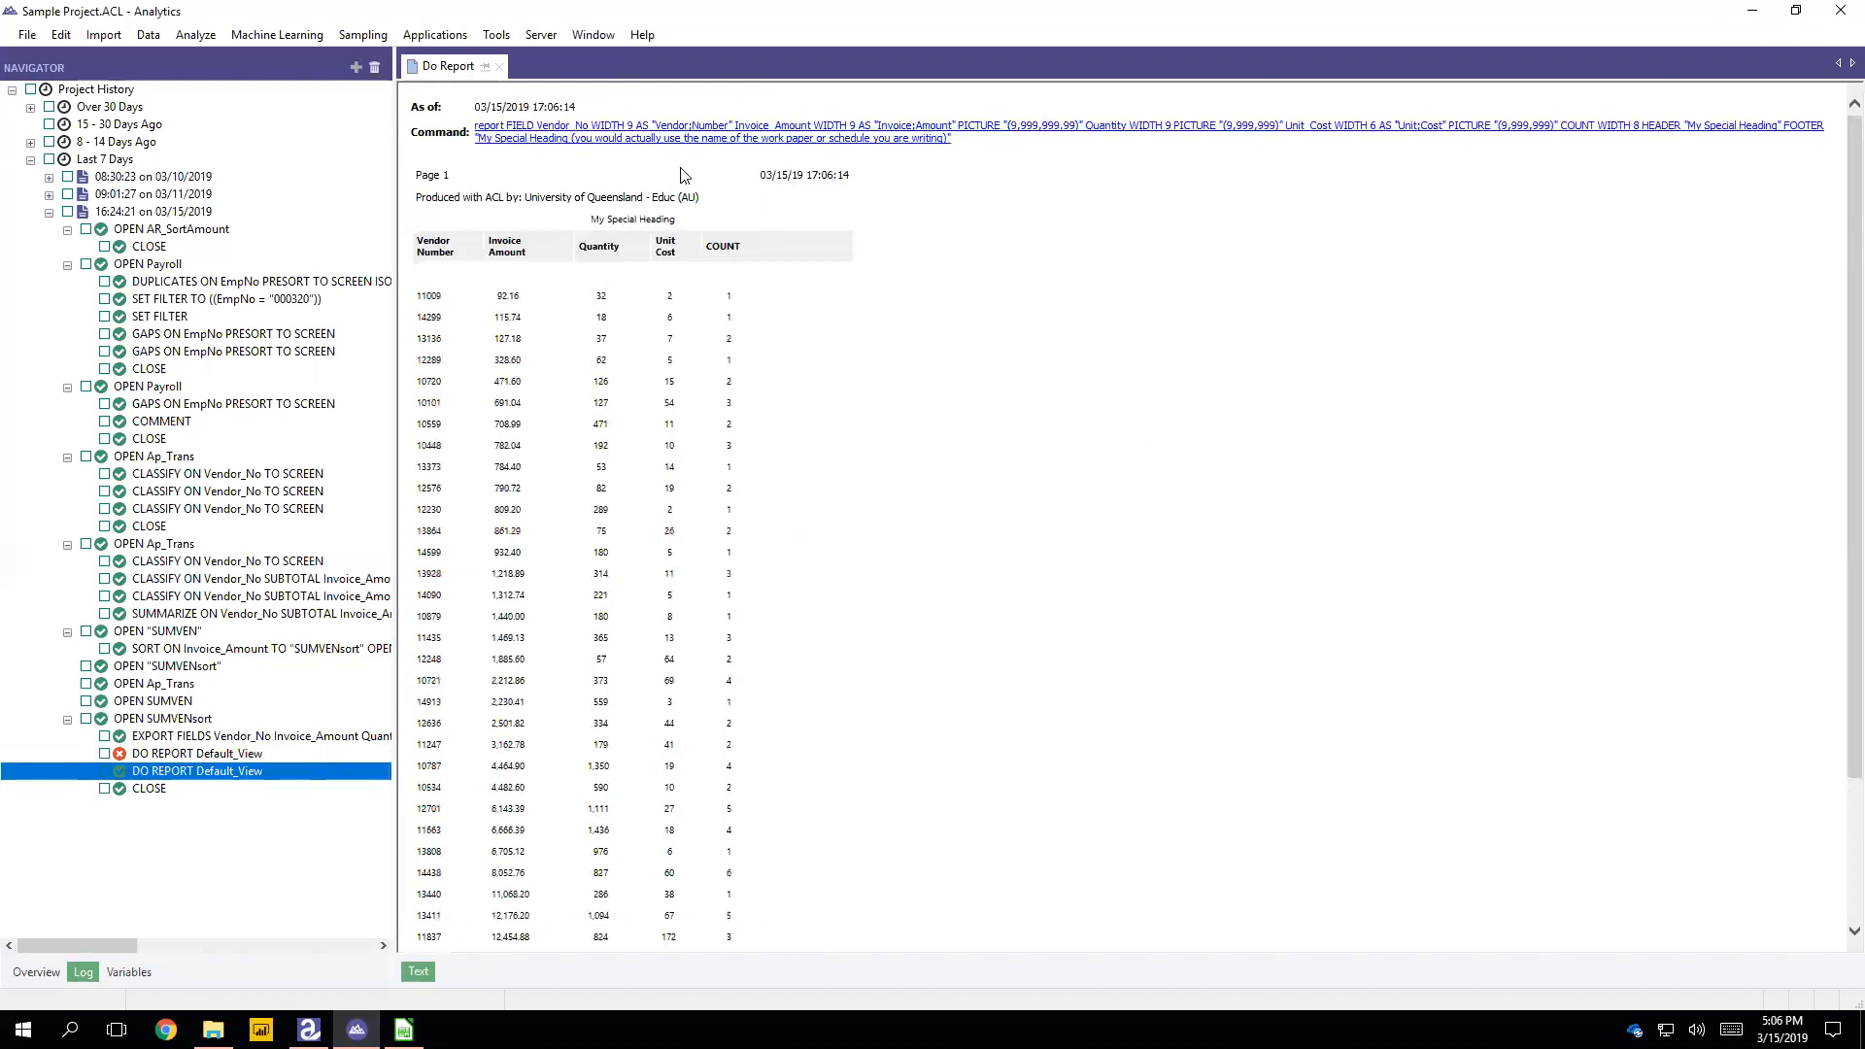
# Step: Delete the failed DO REPORT Default_View entry from the log and select the remaining report entry
pyautogui.click(142, 755)
pyautogui.rightClick(202, 755)
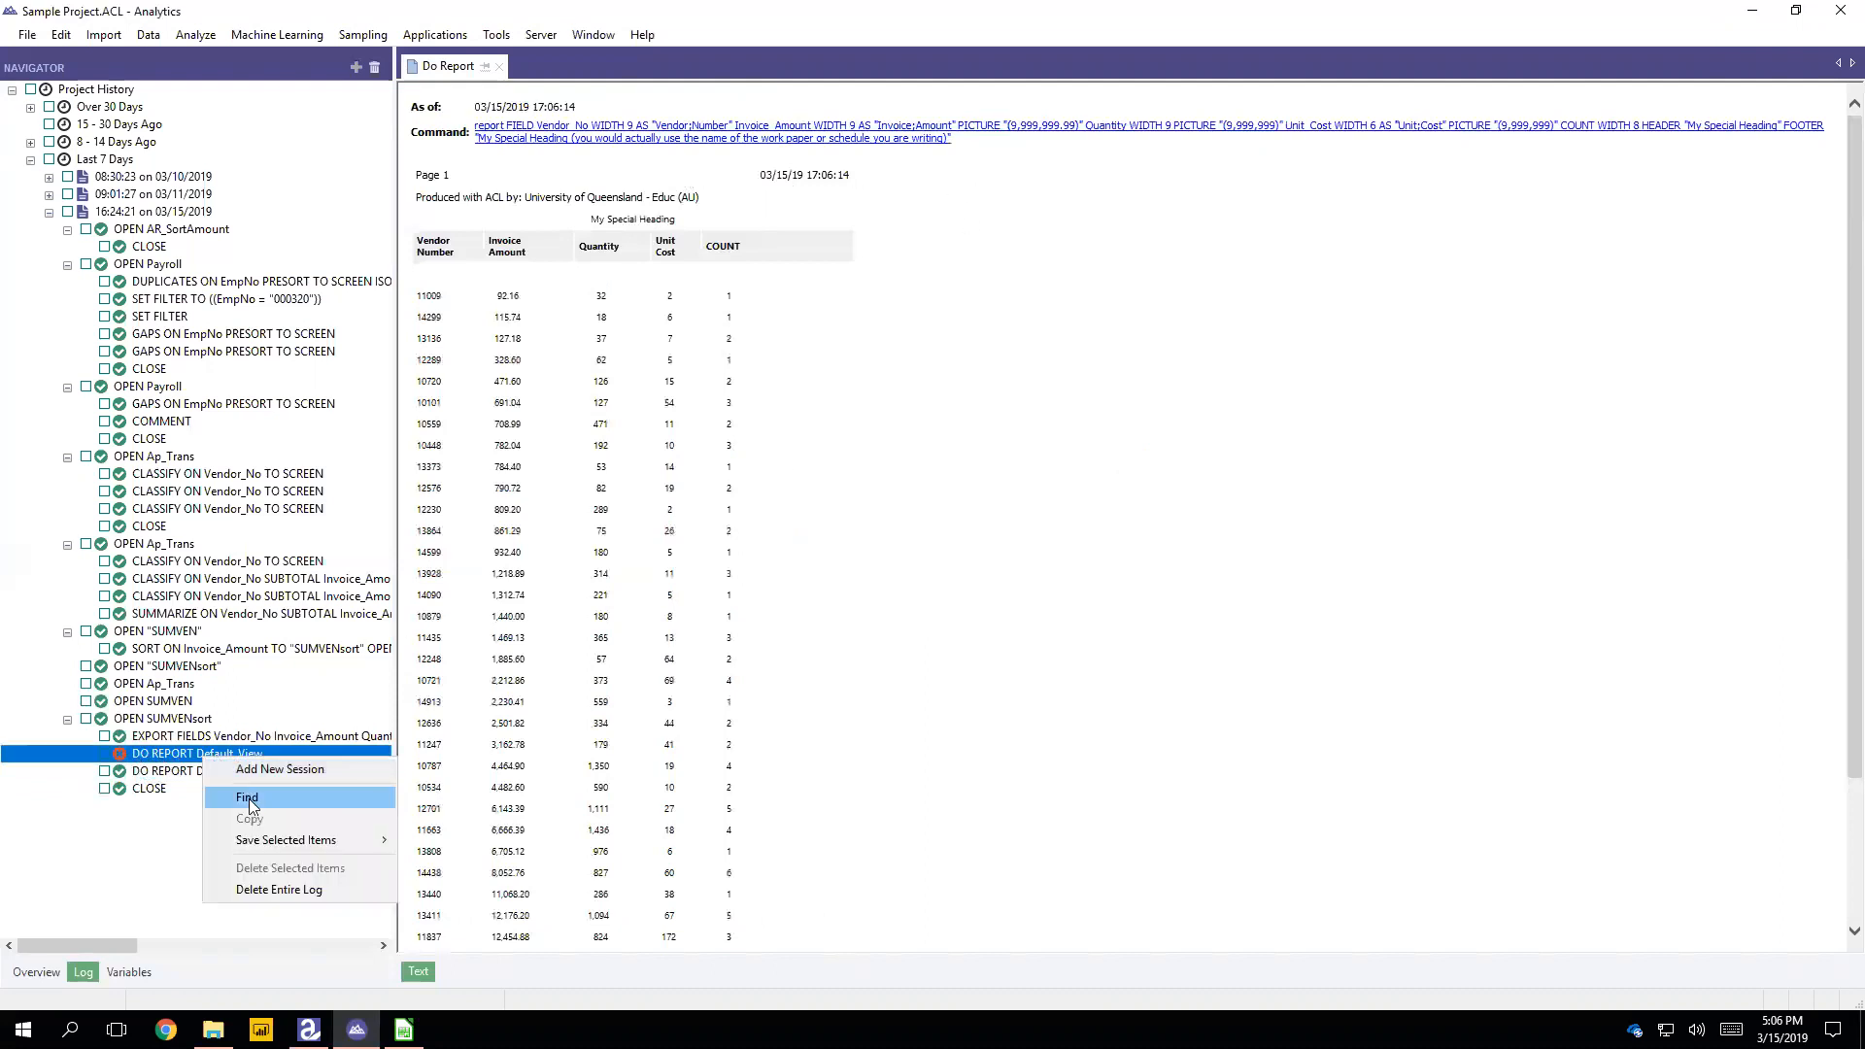
pyautogui.click(159, 842)
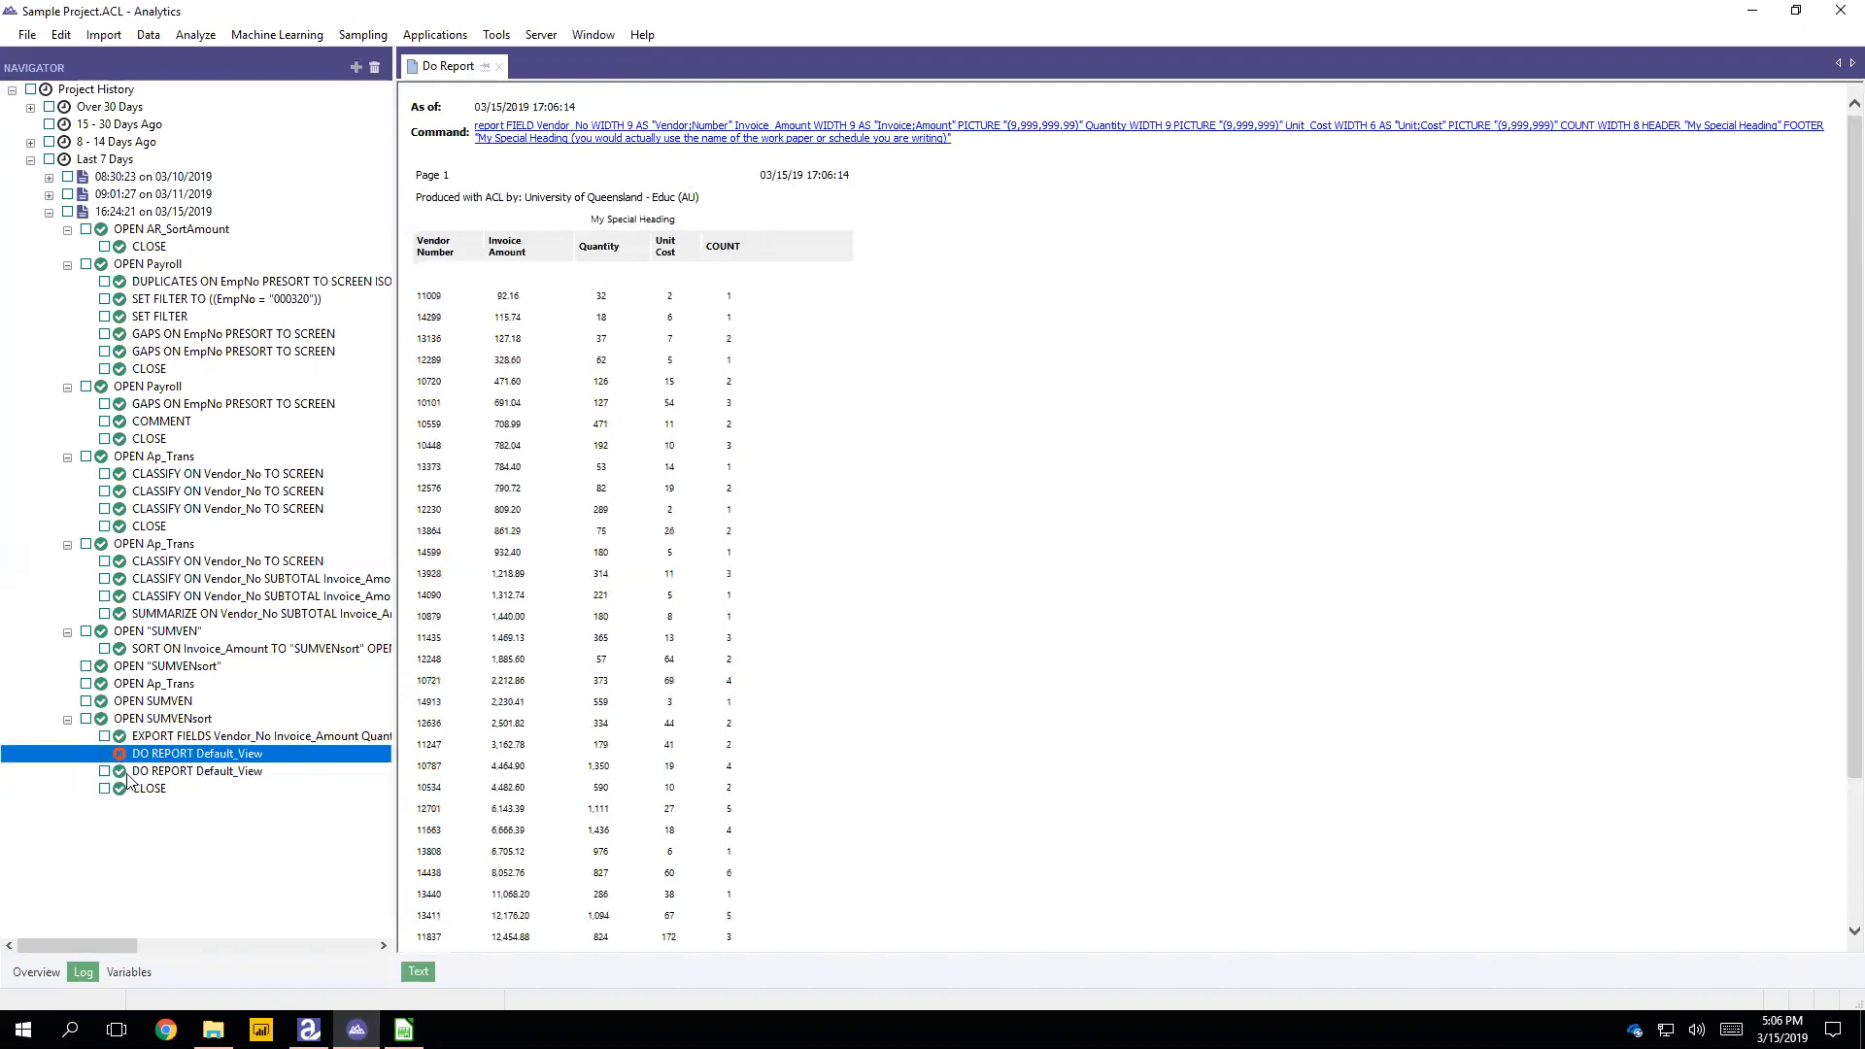
pyautogui.click(103, 756)
pyautogui.rightClick(171, 758)
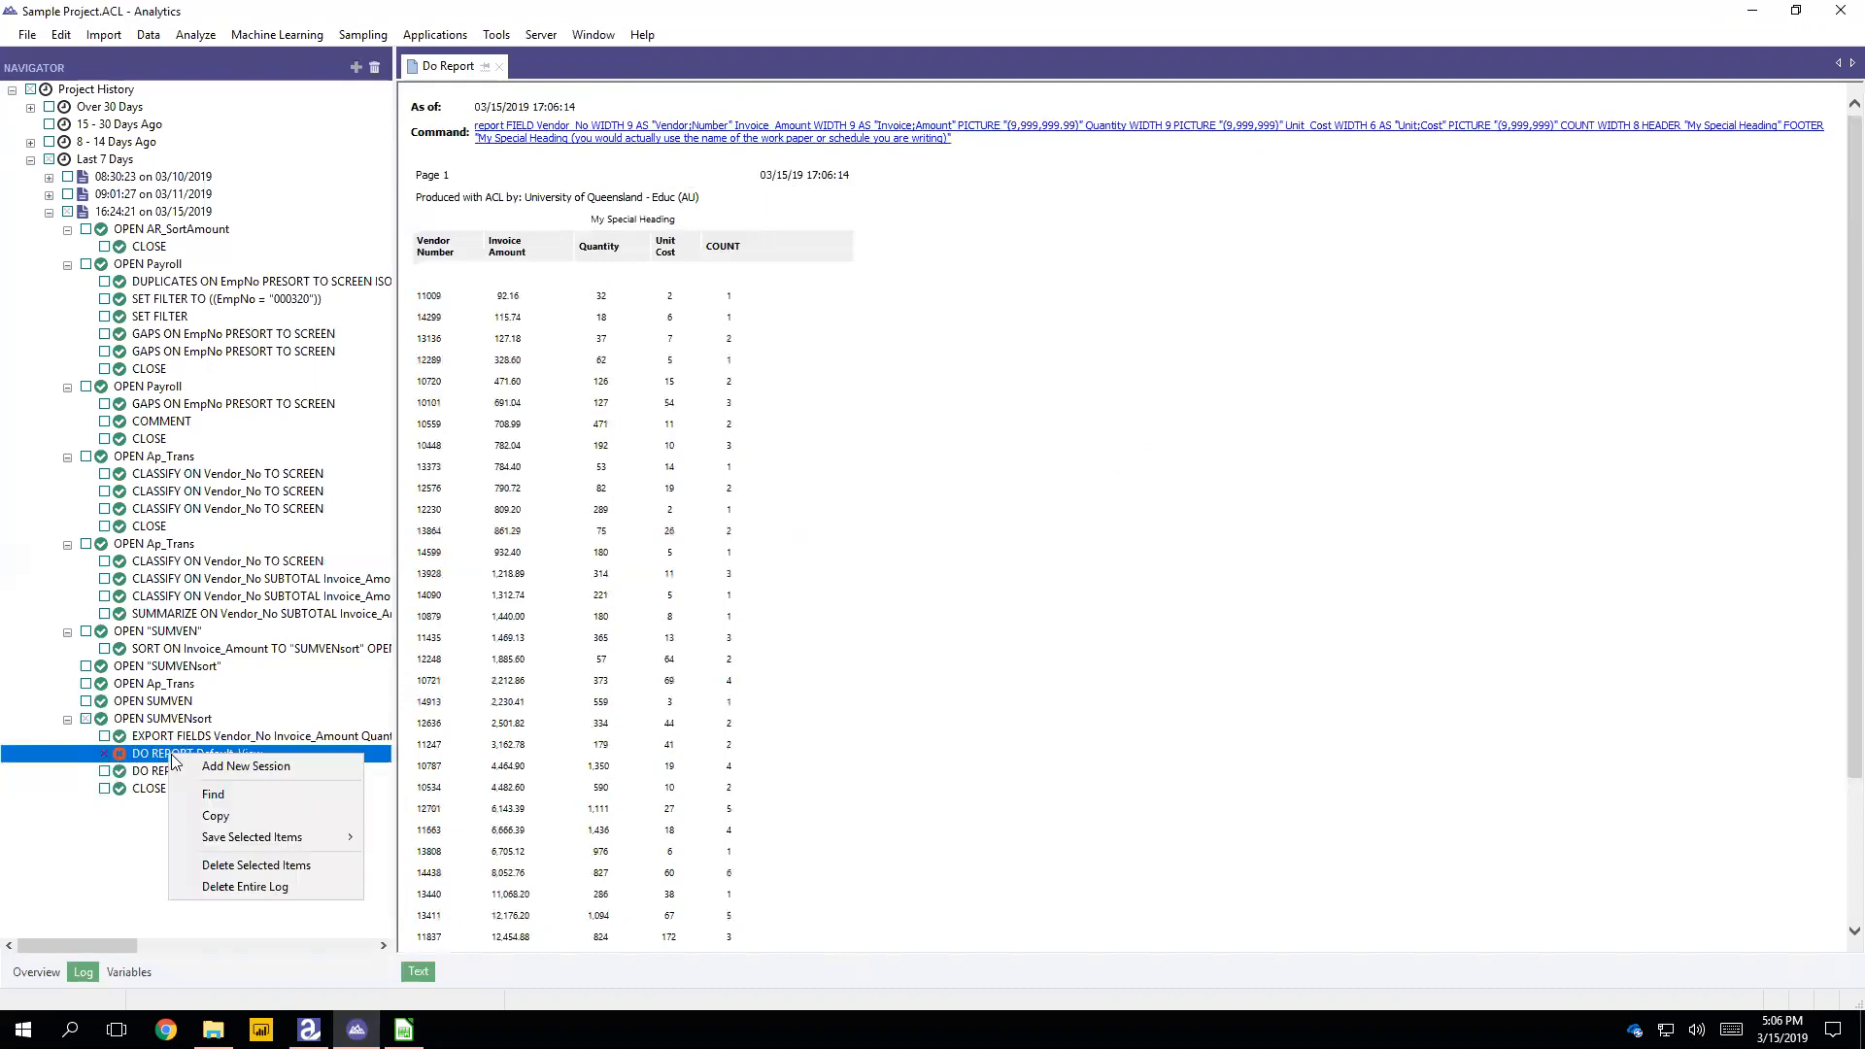
pyautogui.click(252, 865)
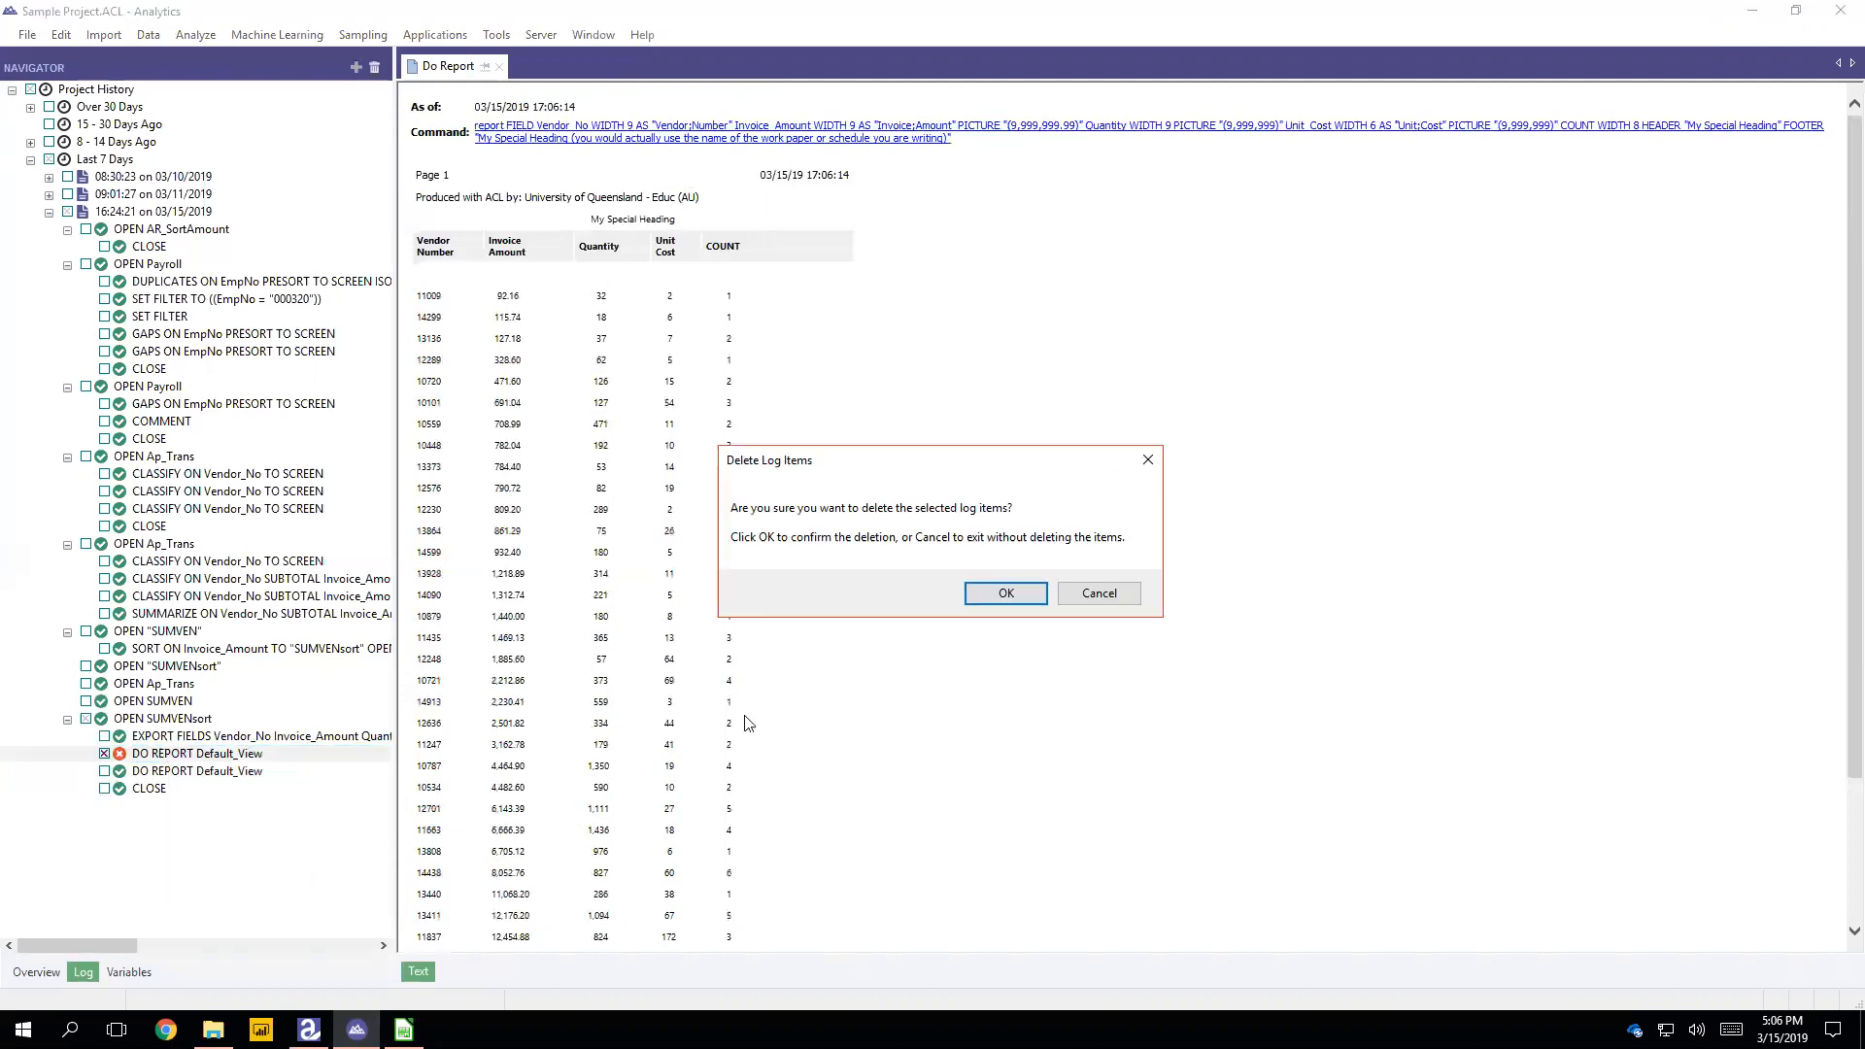
pyautogui.click(1034, 592)
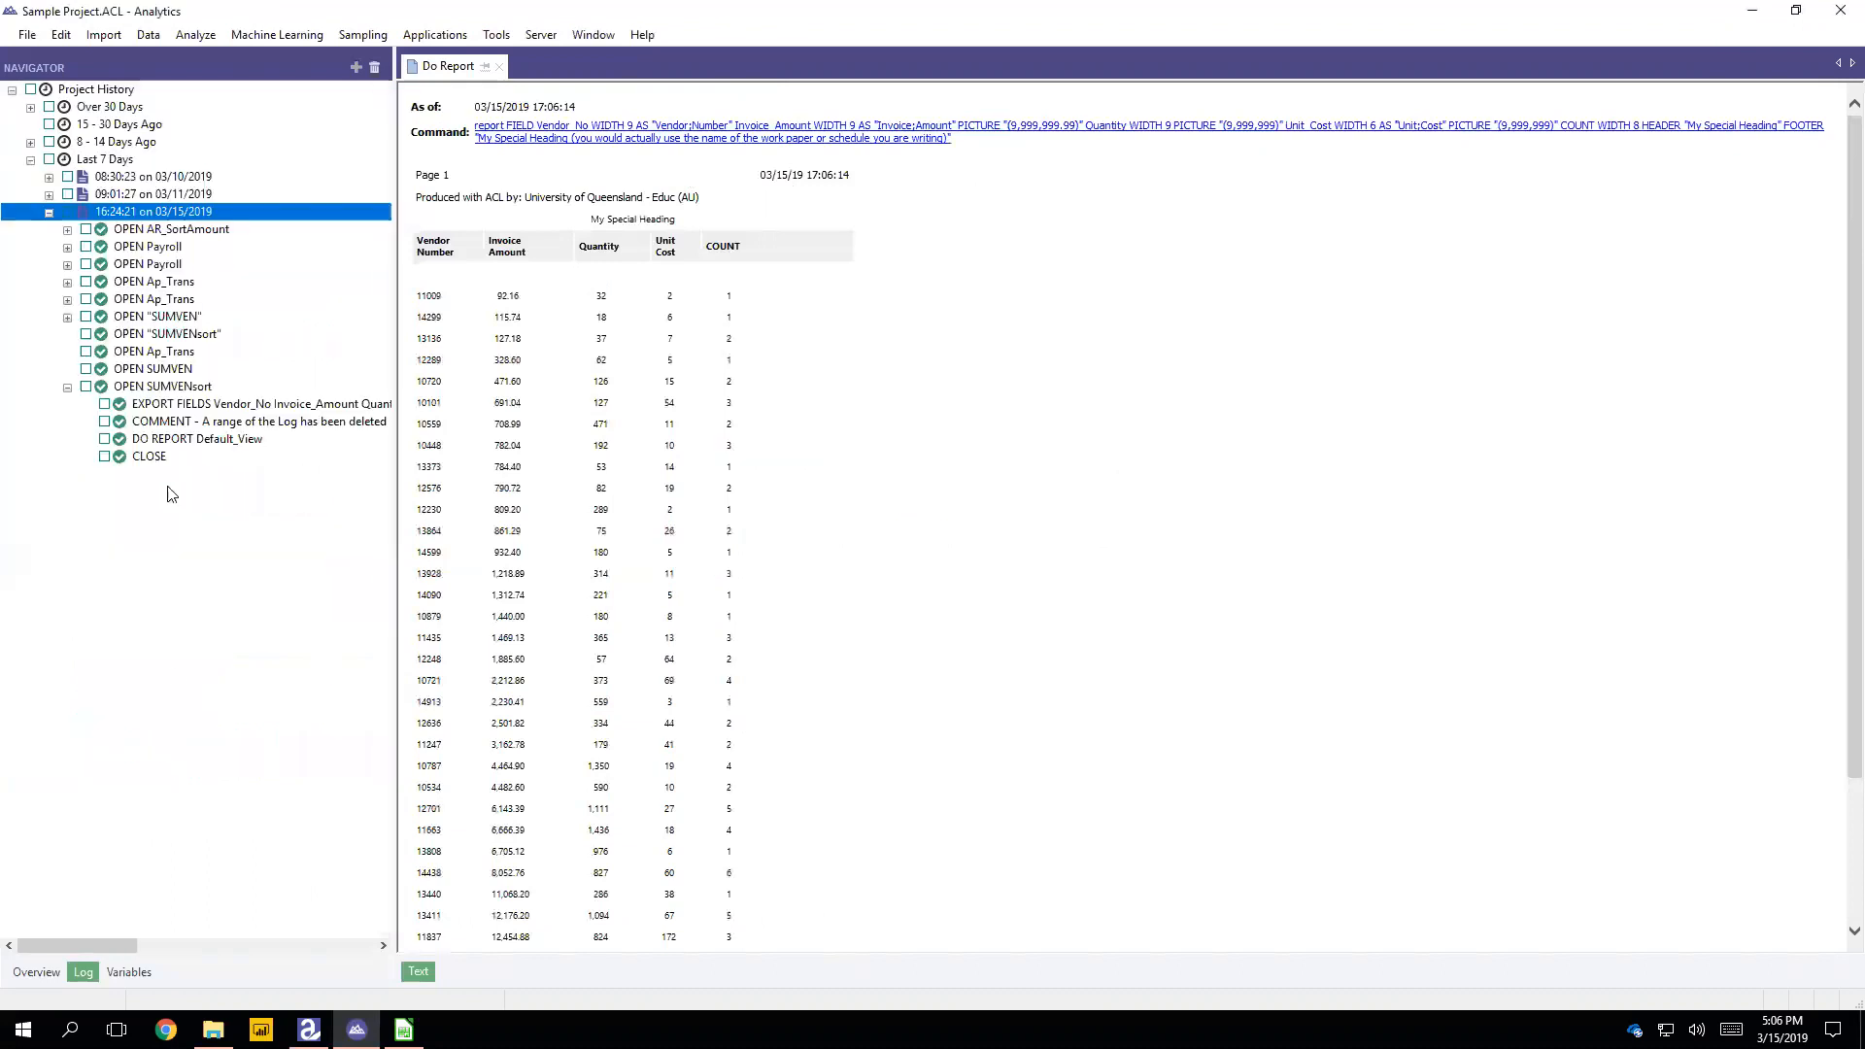
pyautogui.click(174, 444)
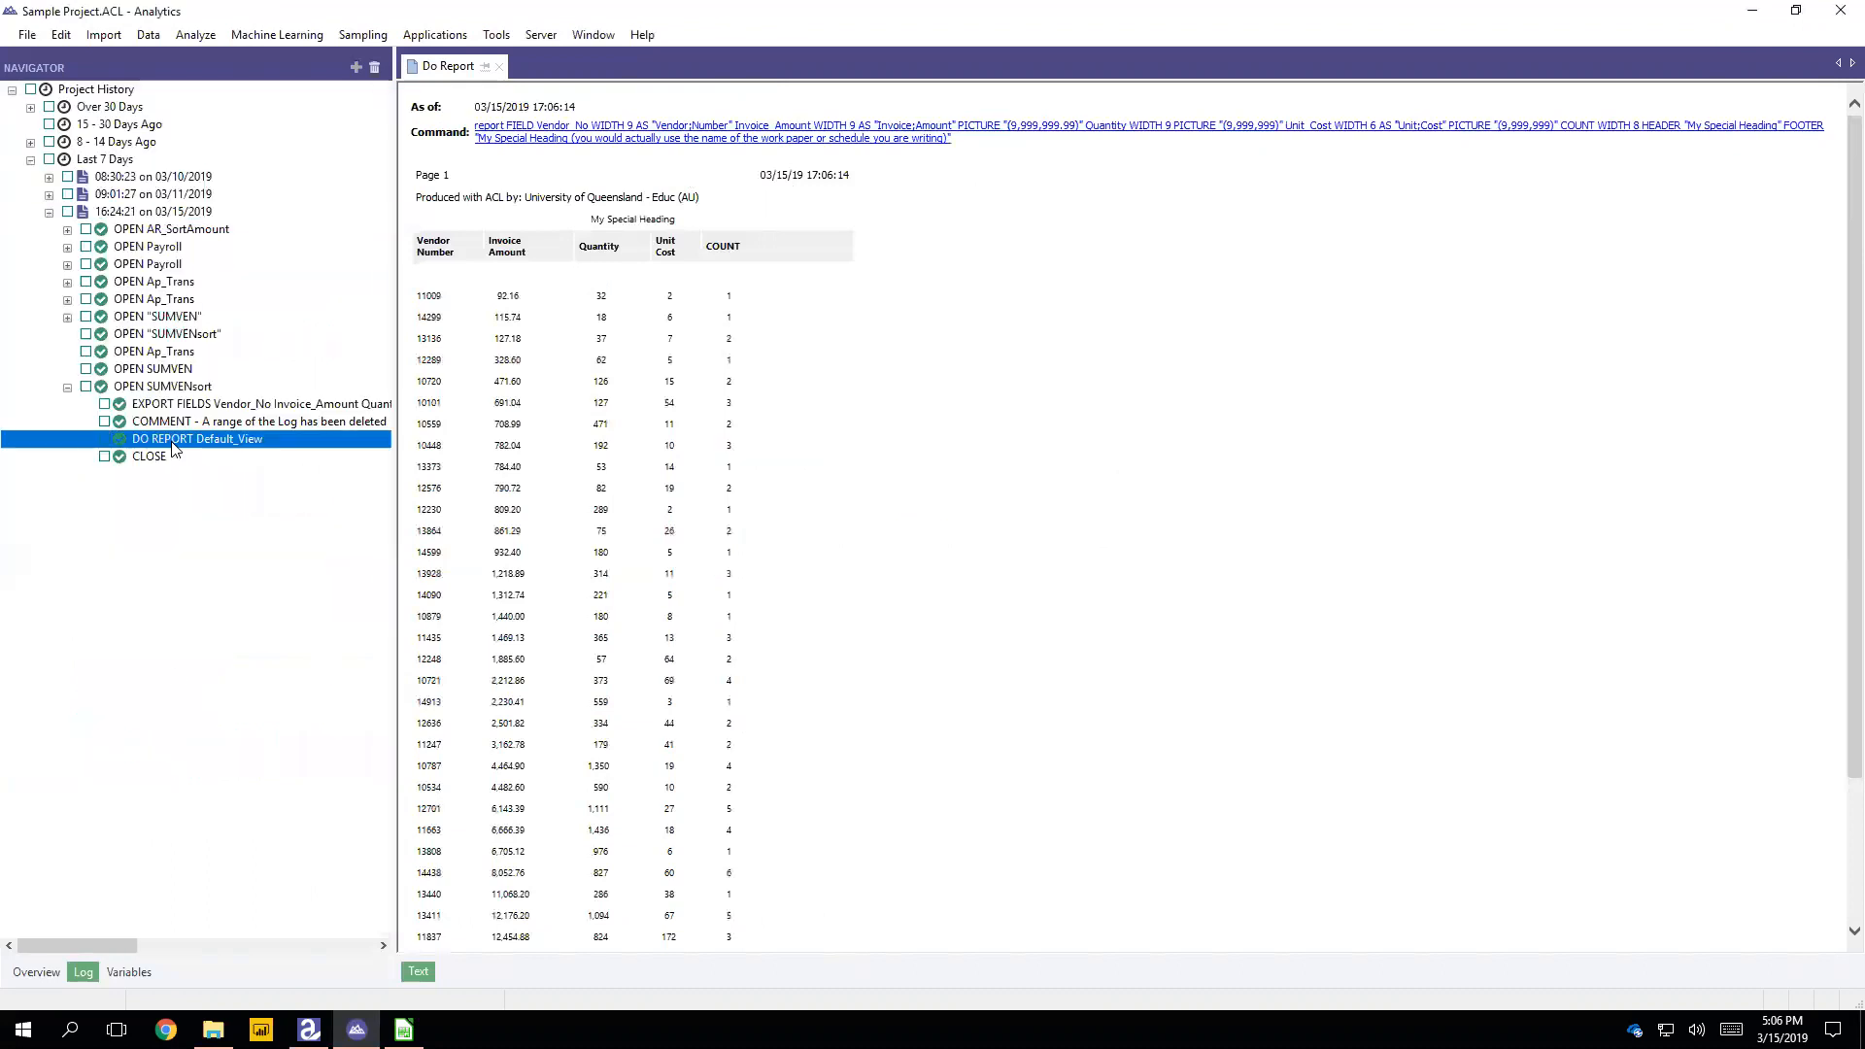